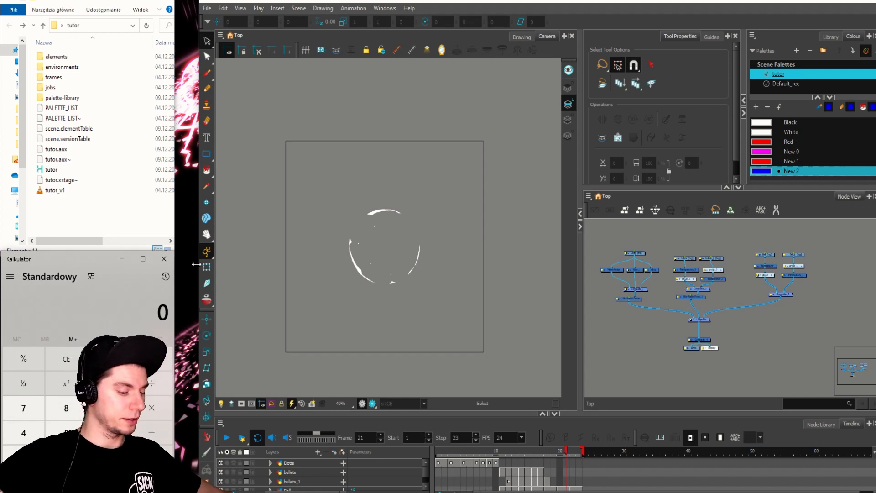
# Step: Widen the animation program's window until its edge meets the file browser and calculator windows
pyautogui.moveTo(195, 264); pyautogui.dragTo(172, 264)
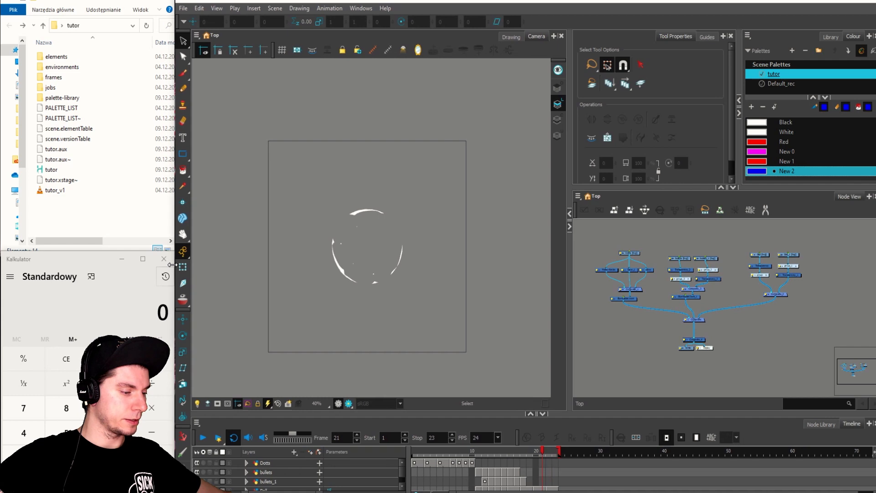
pyautogui.click(592, 259)
pyautogui.scroll(-4, 410, 222)
pyautogui.scroll(5, 405, 235)
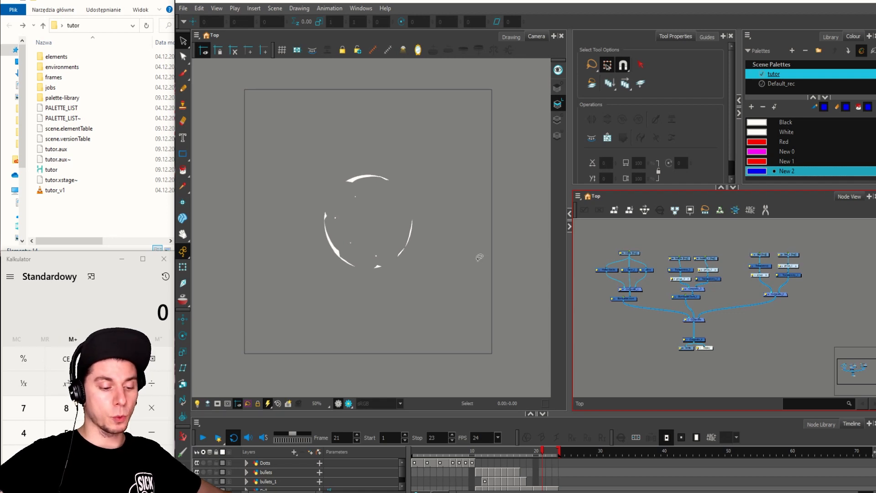
pyautogui.scroll(-2, 407, 252)
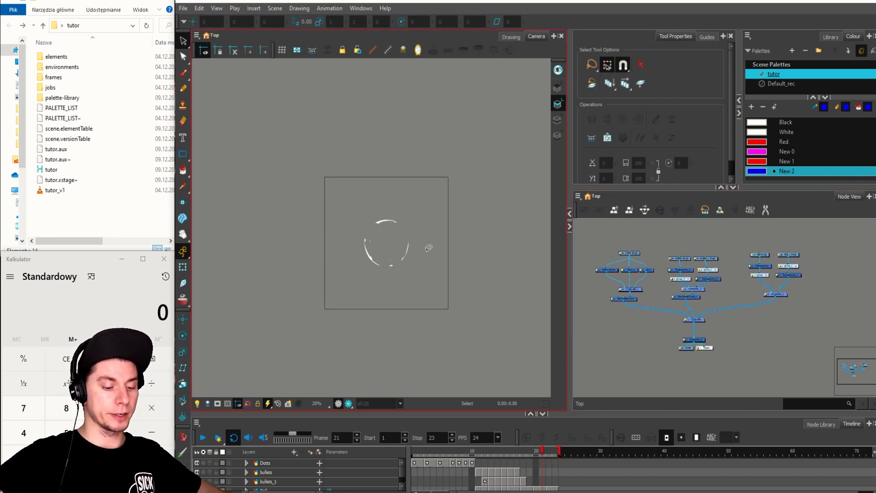
pyautogui.scroll(2, 443, 256)
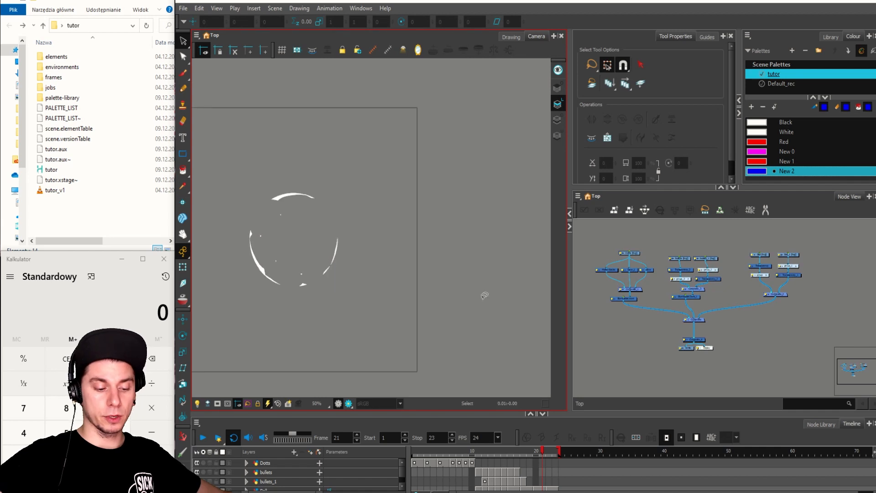
pyautogui.scroll(-1, 471, 275)
# Step: Add one vector drawing layer named Drawing to the scene's node network
pyautogui.click(666, 333)
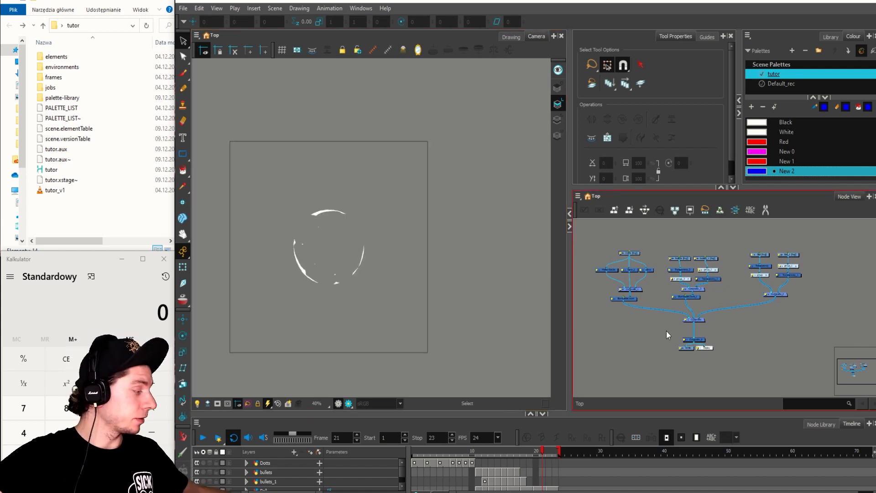
pyautogui.hotkey('ctrl', 'r')
pyautogui.click(560, 289)
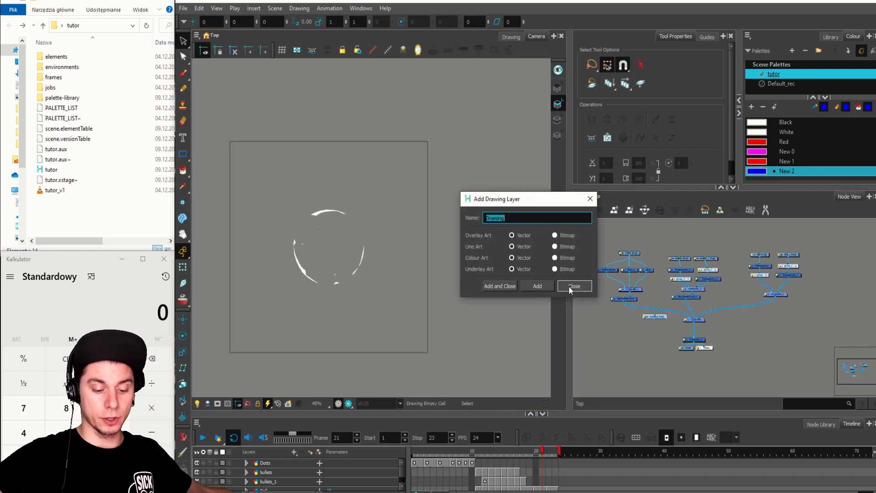
pyautogui.click(568, 286)
# Step: Connect the new Drawing node to Composite_4 and arrange it beside the Composite node, shifting Composite_4, Write and Display slightly
pyautogui.moveTo(663, 318)
pyautogui.mouseDown()
pyautogui.moveTo(739, 328)
pyautogui.moveTo(698, 339)
pyautogui.moveTo(739, 323)
pyautogui.mouseUp()
pyautogui.scroll(3, 678, 358)
pyautogui.click(680, 357)
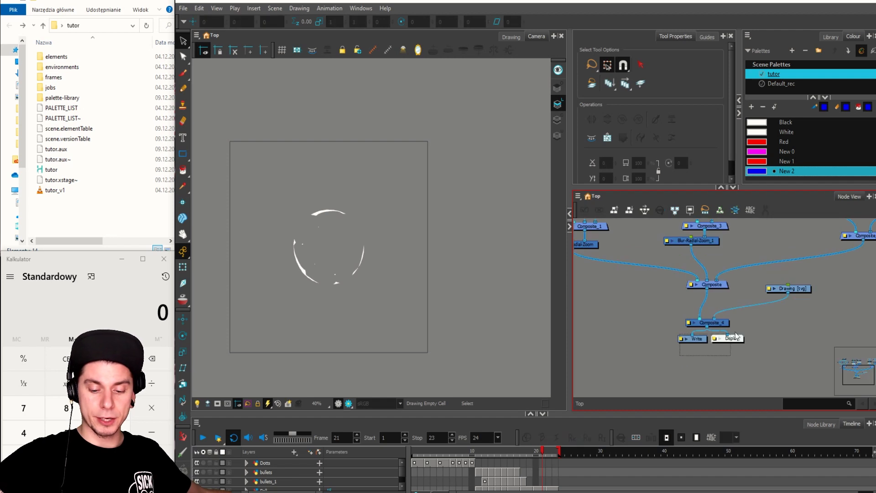
pyautogui.moveTo(728, 326); pyautogui.dragTo(736, 325)
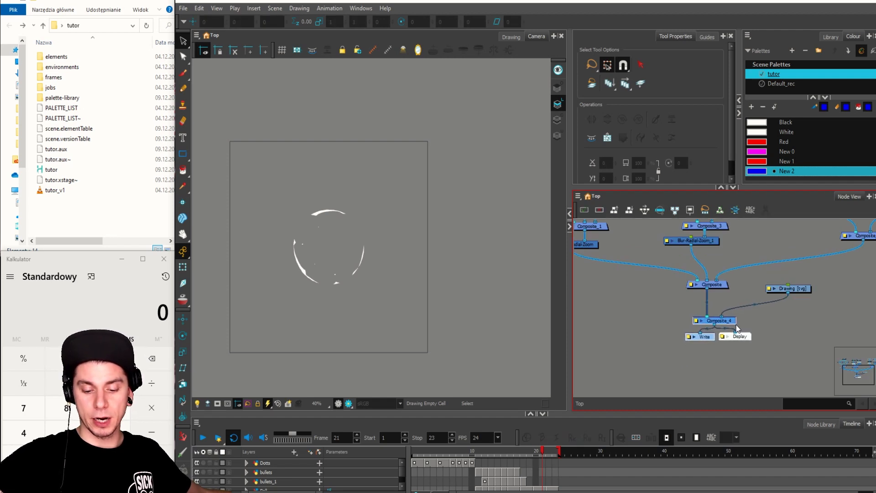
pyautogui.click(798, 304)
pyautogui.moveTo(800, 292); pyautogui.dragTo(779, 287)
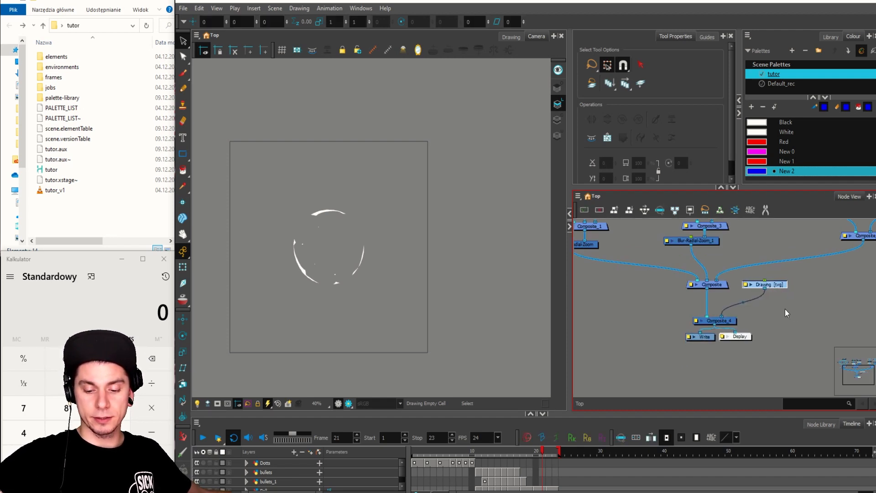
pyautogui.click(785, 308)
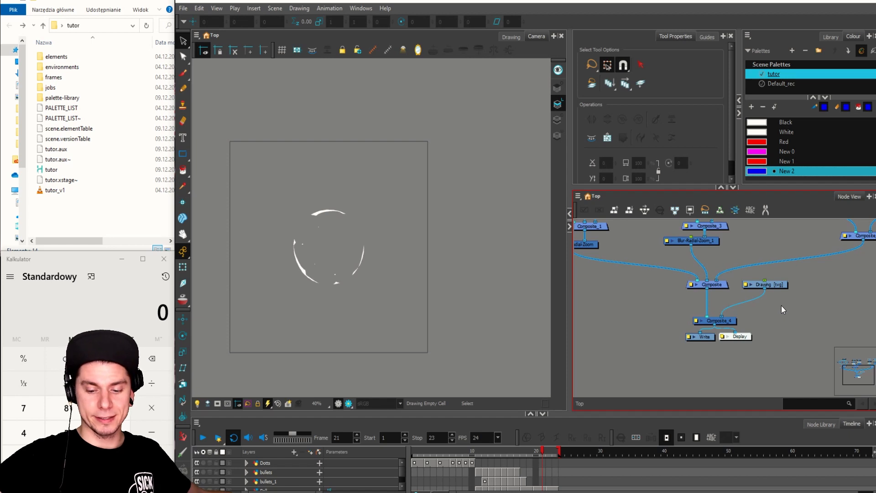
# Step: Go to frame 23 and select the Drawing node for sketching with the Brush tool
pyautogui.scroll(-2, 404, 256)
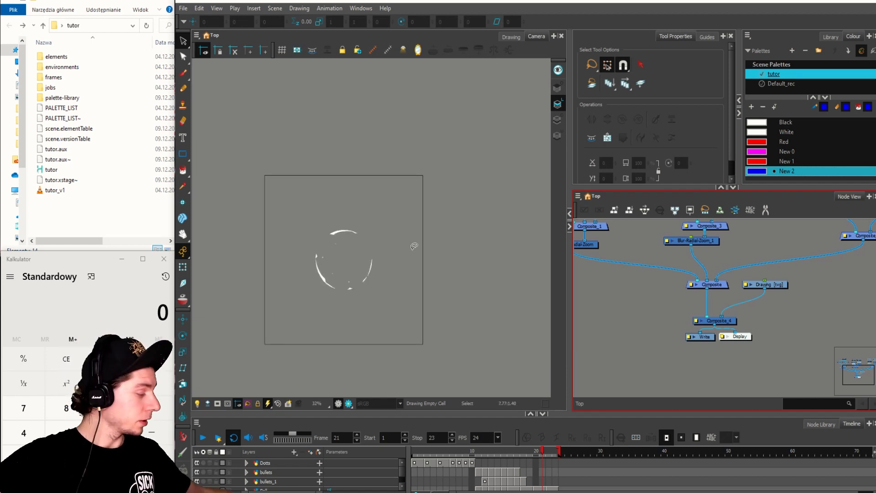
pyautogui.hotkey('alt', 'b')
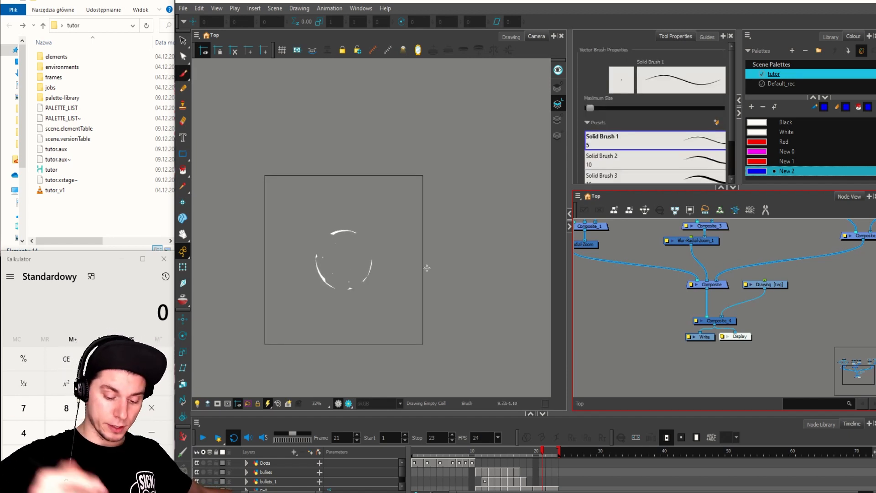
pyautogui.click(556, 472)
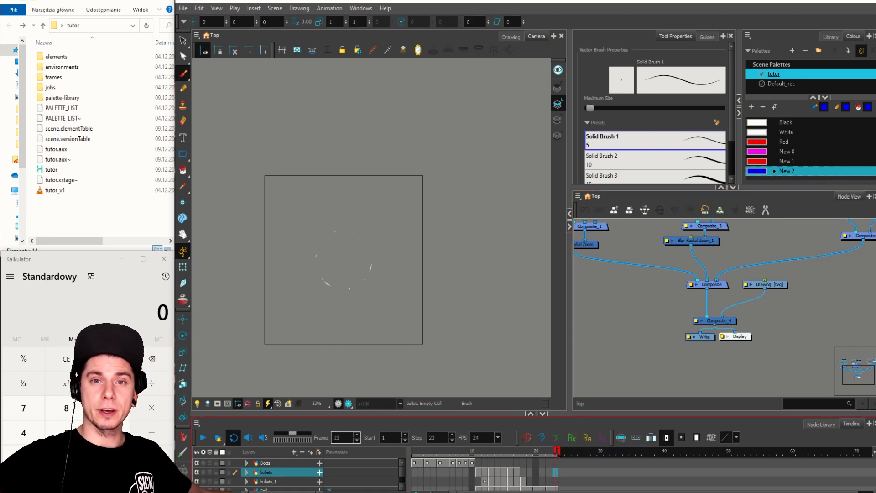
pyautogui.click(783, 283)
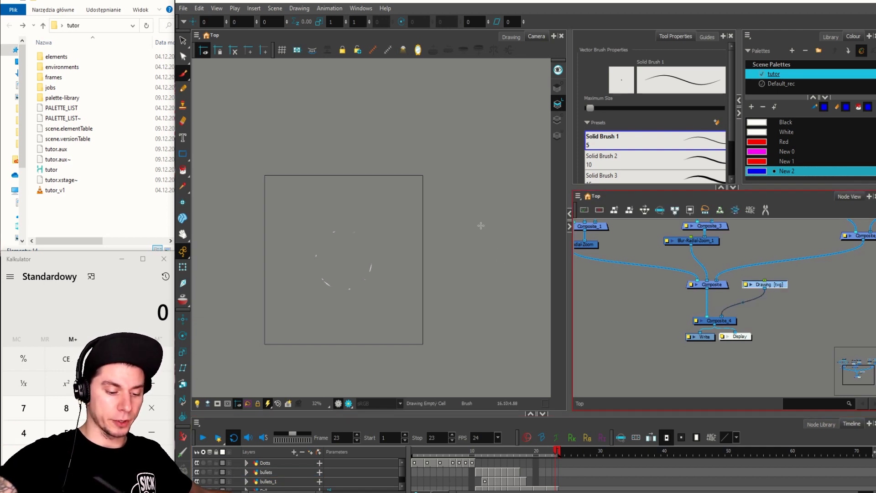
# Step: Sketch a blue two-by-two grid with the Solid Brush 1 preset in the empty area beside the camera frame
pyautogui.moveTo(479, 286)
pyautogui.mouseDown()
pyautogui.moveTo(420, 286)
pyautogui.moveTo(426, 262)
pyautogui.mouseUp()
pyautogui.press('1')
pyautogui.press('1')
pyautogui.press('2')
pyautogui.press('2')
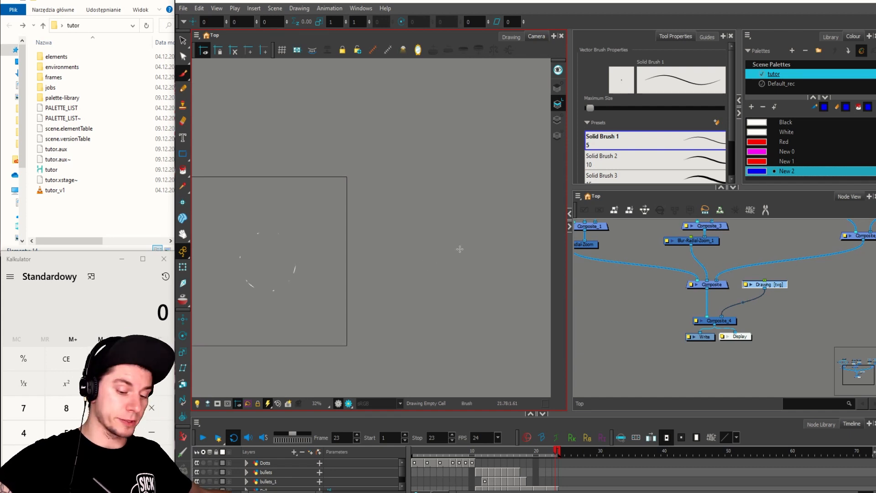
pyautogui.press('1')
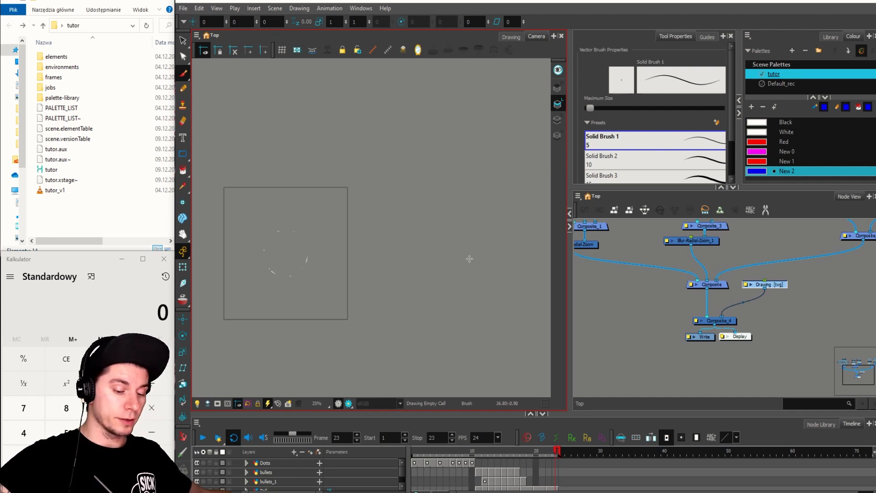
pyautogui.press('2')
pyautogui.moveTo(478, 234); pyautogui.dragTo(453, 241)
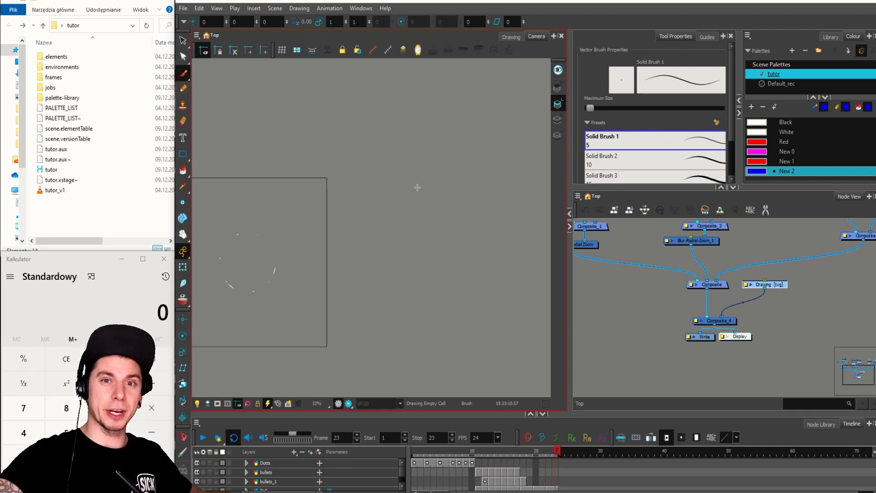
pyautogui.moveTo(374, 173)
pyautogui.mouseDown()
pyautogui.moveTo(485, 173)
pyautogui.moveTo(493, 160)
pyautogui.moveTo(491, 289)
pyautogui.mouseUp()
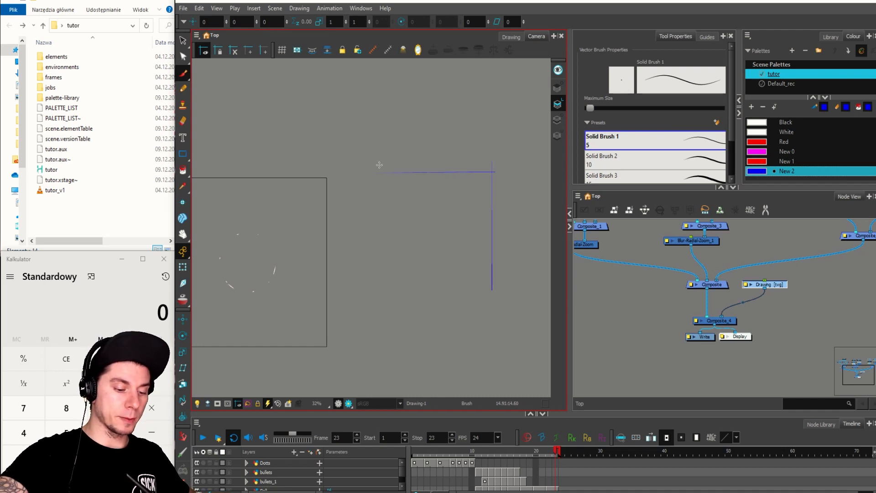
pyautogui.moveTo(378, 162)
pyautogui.mouseDown()
pyautogui.moveTo(387, 301)
pyautogui.moveTo(420, 282)
pyautogui.moveTo(517, 286)
pyautogui.mouseUp()
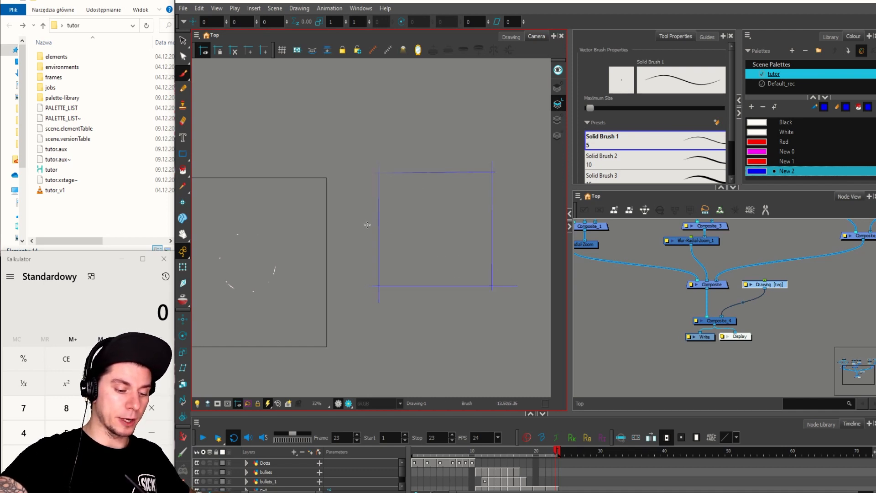
pyautogui.moveTo(367, 225); pyautogui.dragTo(509, 225)
pyautogui.moveTo(431, 164); pyautogui.dragTo(433, 302)
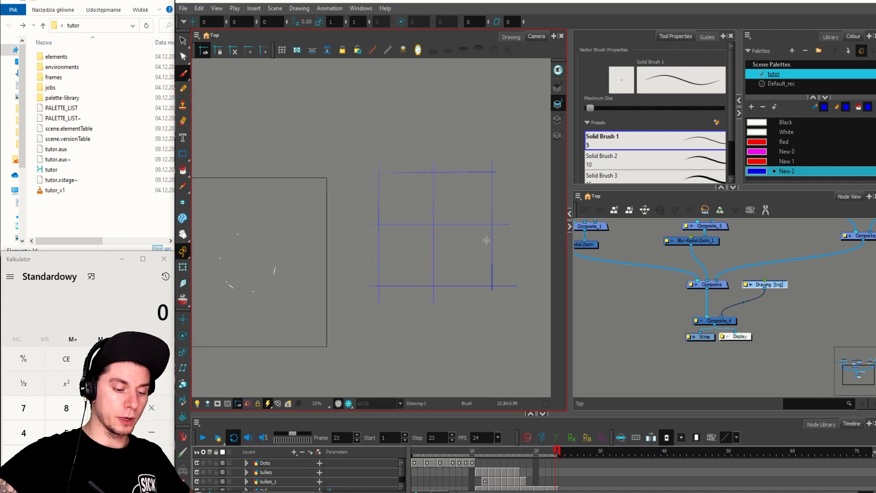
# Step: Write a 2 above and a 2 beside the grid, and number its cells 1 to 4
pyautogui.moveTo(436, 135); pyautogui.dragTo(445, 151)
pyautogui.moveTo(523, 218)
pyautogui.mouseDown()
pyautogui.moveTo(524, 231)
pyautogui.moveTo(534, 231)
pyautogui.mouseUp()
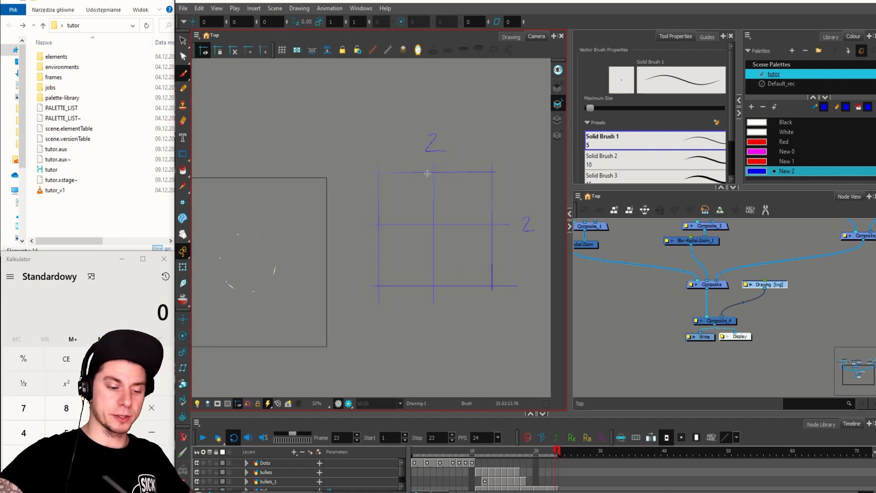
pyautogui.moveTo(485, 178); pyautogui.dragTo(489, 185)
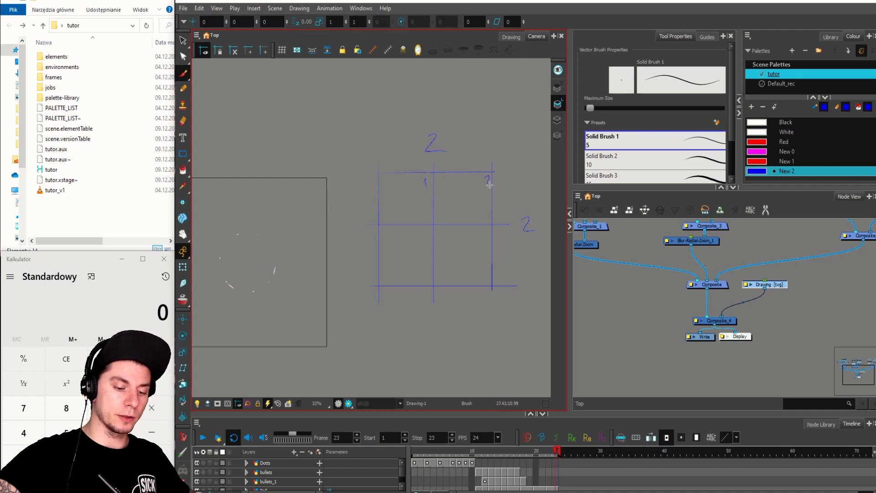
pyautogui.moveTo(425, 230); pyautogui.dragTo(427, 238)
pyautogui.moveTo(485, 230); pyautogui.dragTo(487, 237)
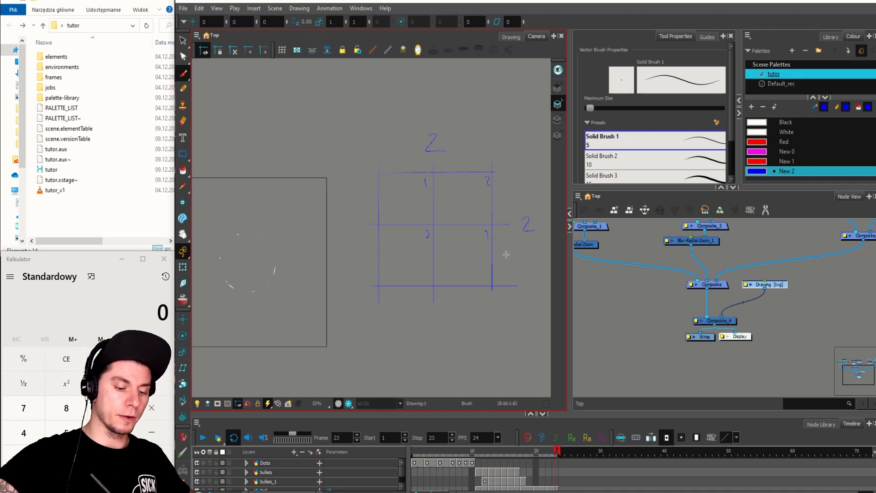
# Step: Select the whole two-by-two grid sketch with its numbers and delete it
pyautogui.hotkey('alt', 's')
pyautogui.moveTo(522, 178)
pyautogui.mouseDown()
pyautogui.moveTo(527, 325)
pyautogui.moveTo(538, 242)
pyautogui.mouseUp()
pyautogui.press('Delete')
# Step: Brush three vertical and three horizontal crossing lines beside the camera frame as the start of a larger grid
pyautogui.hotkey('alt', 'b')
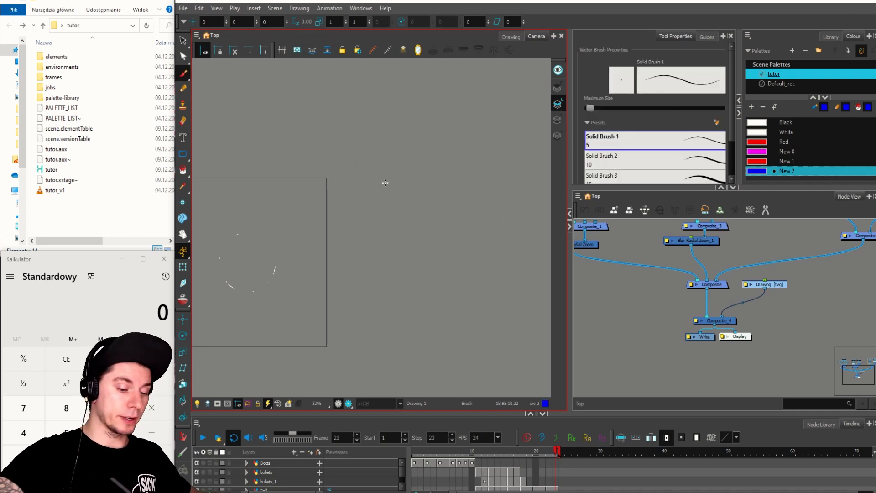
pyautogui.moveTo(376, 176); pyautogui.dragTo(375, 360)
pyautogui.moveTo(411, 183); pyautogui.dragTo(411, 328)
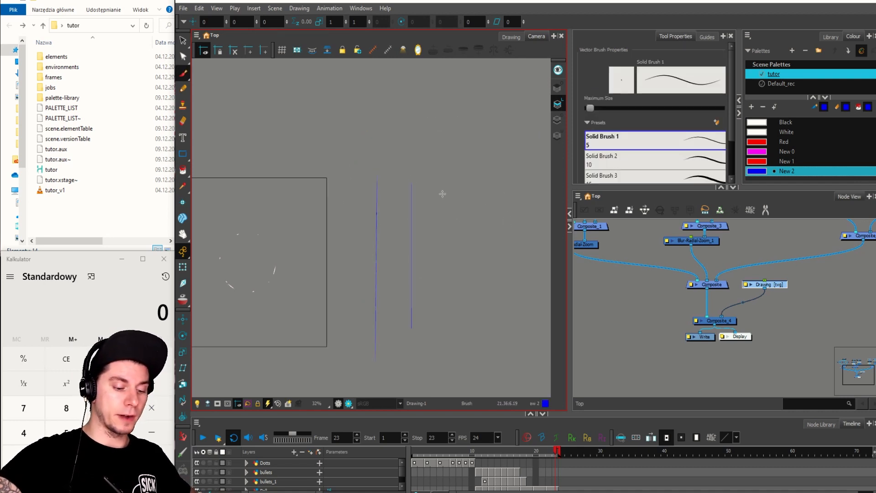
pyautogui.moveTo(447, 179); pyautogui.dragTo(444, 327)
pyautogui.moveTo(358, 198); pyautogui.dragTo(543, 209)
pyautogui.moveTo(365, 233); pyautogui.dragTo(536, 230)
pyautogui.moveTo(352, 279); pyautogui.dragTo(527, 266)
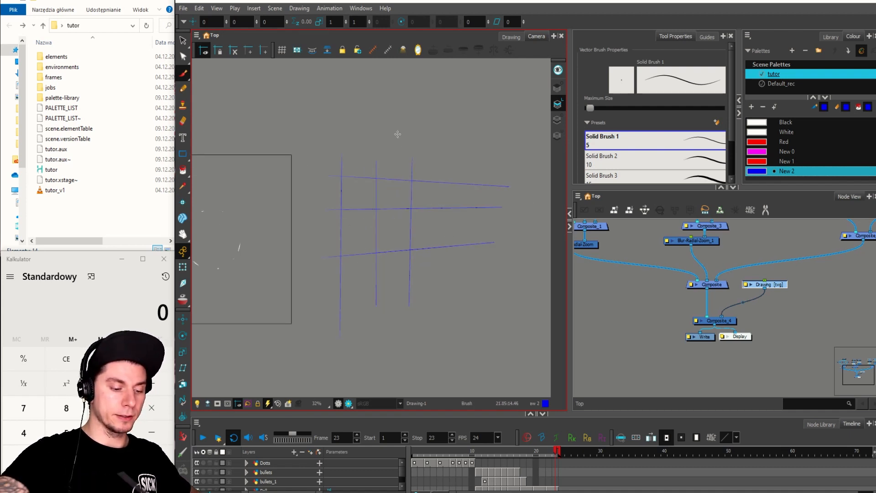
# Step: Label the grid 5 by 5, number the row-start cells 1, 6 and 11, the second cell 2, and the last cell 25
pyautogui.moveTo(412, 126); pyautogui.dragTo(415, 142)
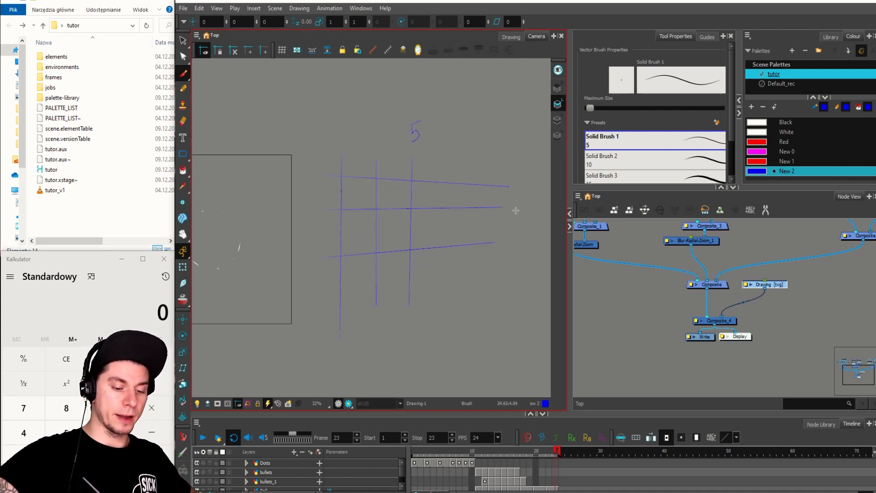
pyautogui.moveTo(529, 199); pyautogui.dragTo(527, 213)
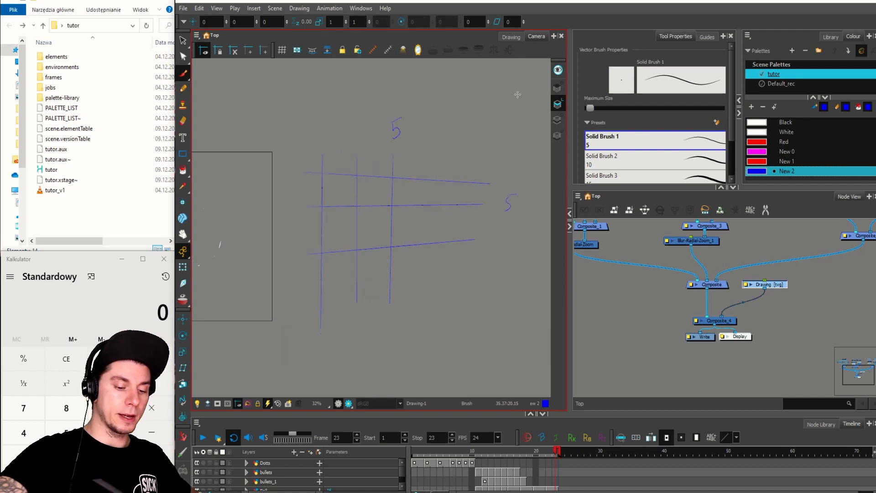
pyautogui.moveTo(347, 188); pyautogui.dragTo(393, 190)
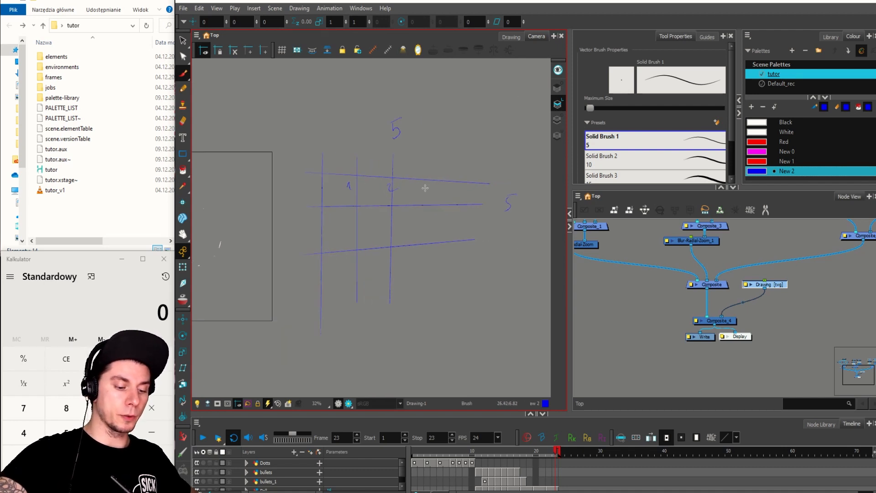
pyautogui.moveTo(351, 213); pyautogui.dragTo(348, 221)
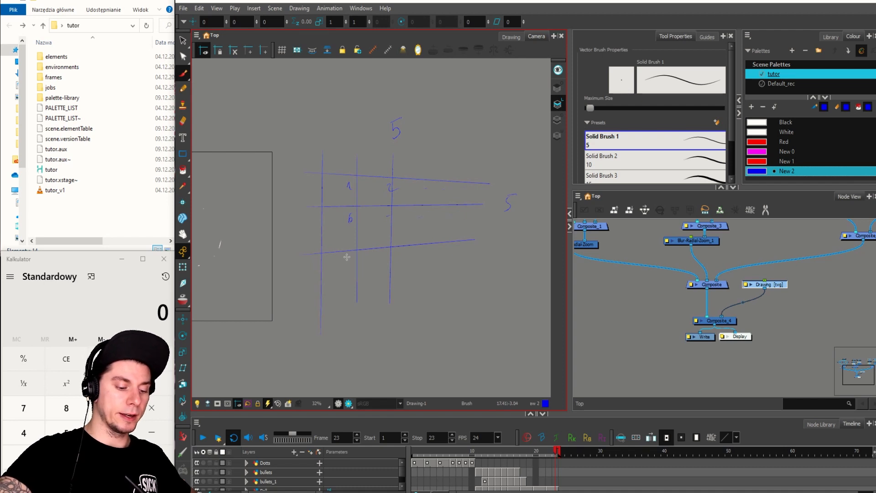
pyautogui.moveTo(347, 257); pyautogui.dragTo(350, 266)
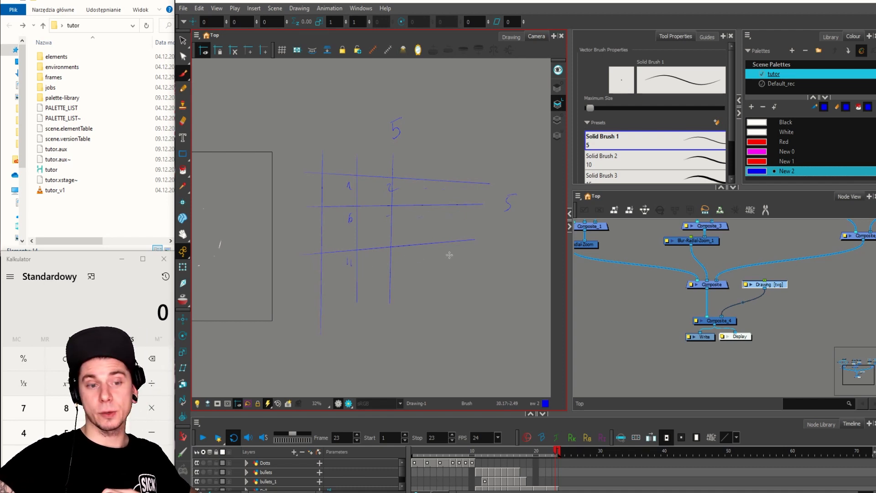
pyautogui.scroll(-1, 467, 296)
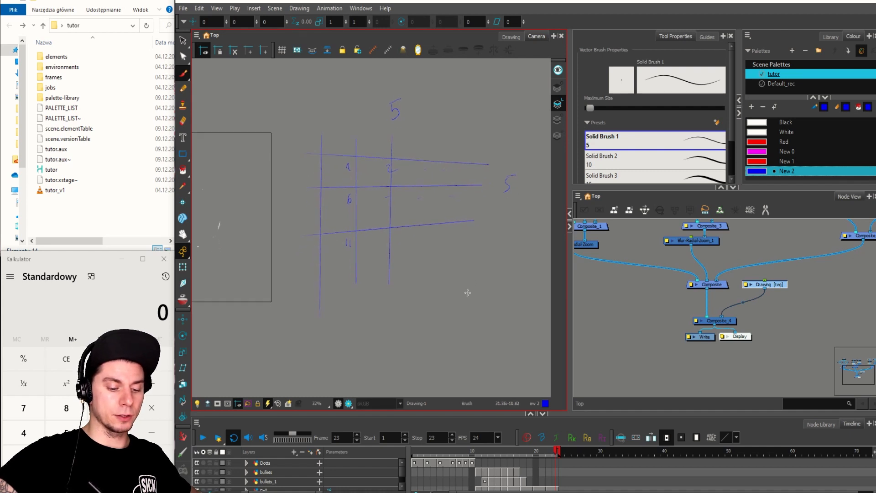
pyautogui.moveTo(467, 294); pyautogui.dragTo(484, 296)
pyautogui.moveTo(494, 247); pyautogui.dragTo(489, 244)
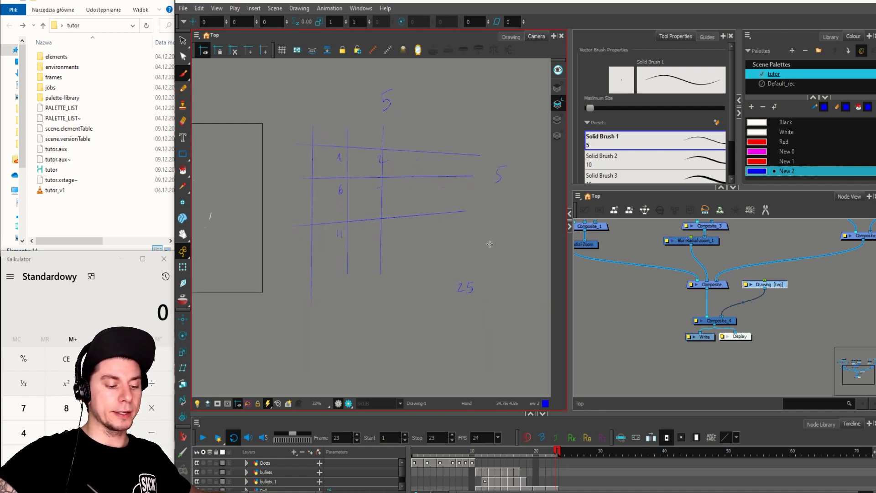
# Step: Select the whole five-by-five grid sketch with its numbers and delete it
pyautogui.hotkey('alt', 's')
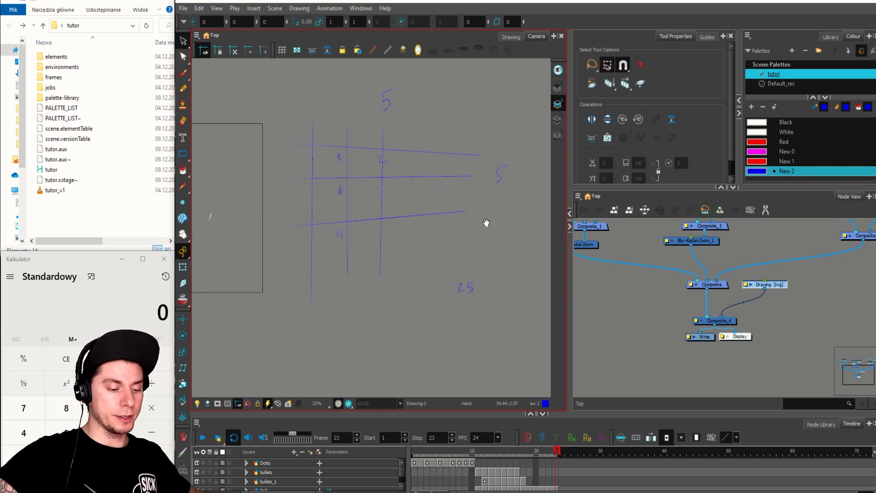
pyautogui.moveTo(431, 82)
pyautogui.mouseDown()
pyautogui.moveTo(385, 360)
pyautogui.moveTo(393, 91)
pyautogui.moveTo(411, 95)
pyautogui.mouseUp()
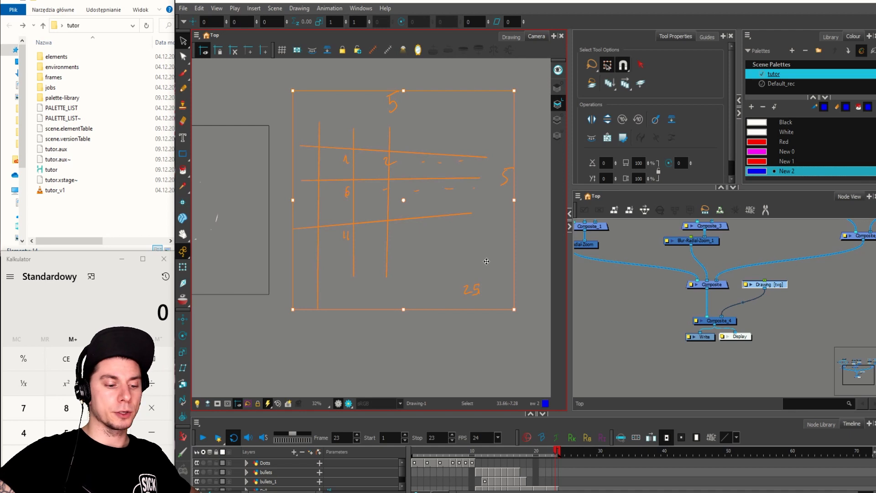
pyautogui.press('Delete')
# Step: Draw a rectangle slightly smaller than the camera frame on the drawing layer and fill it with the blue New 2 colour
pyautogui.press('1')
pyautogui.press('1')
pyautogui.moveTo(443, 261)
pyautogui.mouseDown()
pyautogui.moveTo(500, 262)
pyautogui.moveTo(482, 259)
pyautogui.mouseUp()
pyautogui.press('2')
pyautogui.press('2')
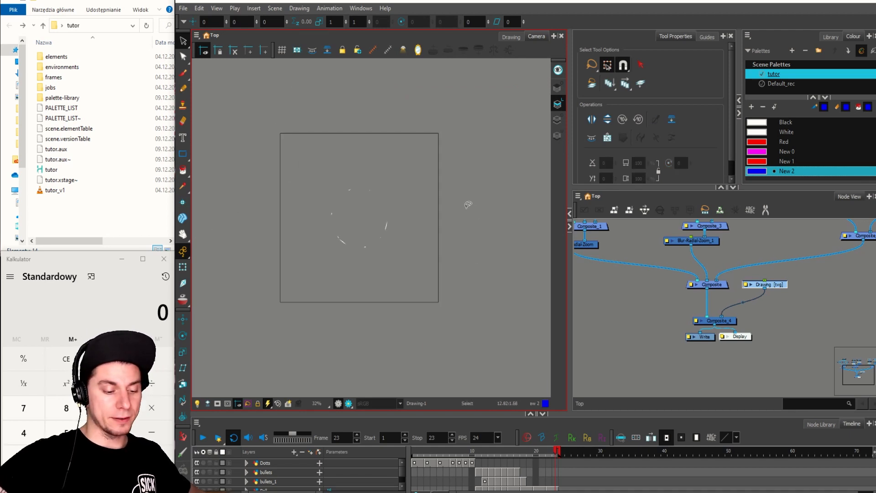
pyautogui.press('2')
pyautogui.press('2')
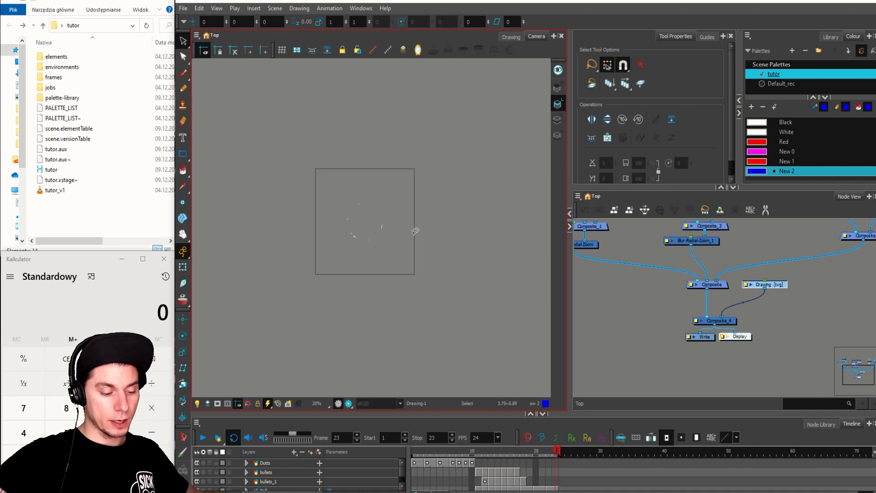
pyautogui.click(780, 306)
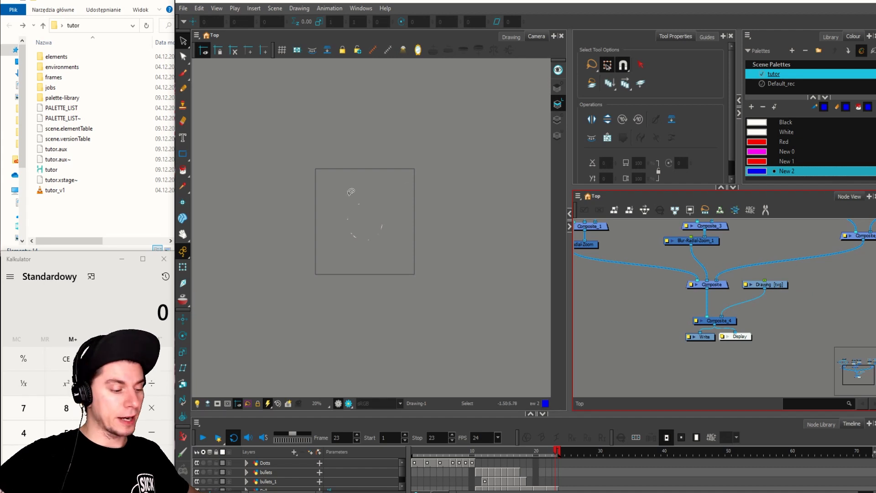
pyautogui.click(184, 160)
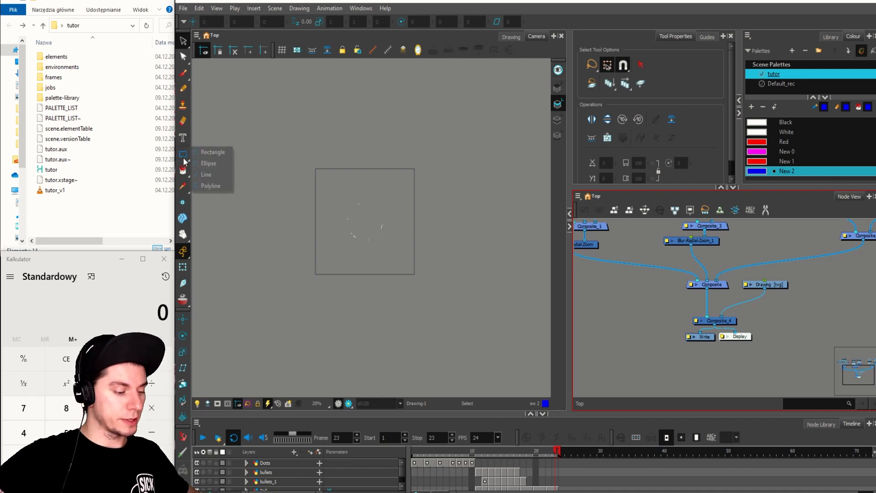
pyautogui.click(209, 153)
pyautogui.moveTo(321, 173)
pyautogui.mouseDown()
pyautogui.moveTo(385, 249)
pyautogui.moveTo(407, 260)
pyautogui.mouseUp()
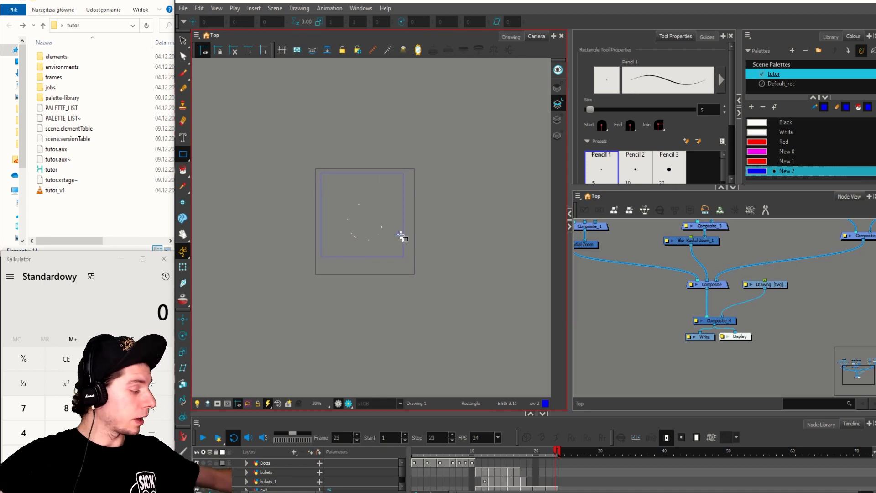
pyautogui.hotkey('alt', 'i')
pyautogui.click(389, 201)
# Step: Select the blue square and switch the Select tool's Snap to Grid option off and back on
pyautogui.scroll(4, 406, 221)
pyautogui.hotkey('alt', 's')
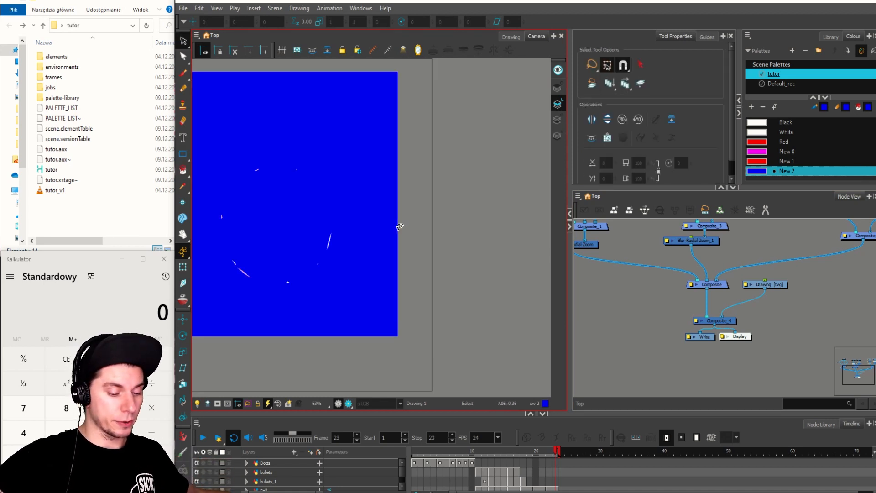
pyautogui.click(400, 227)
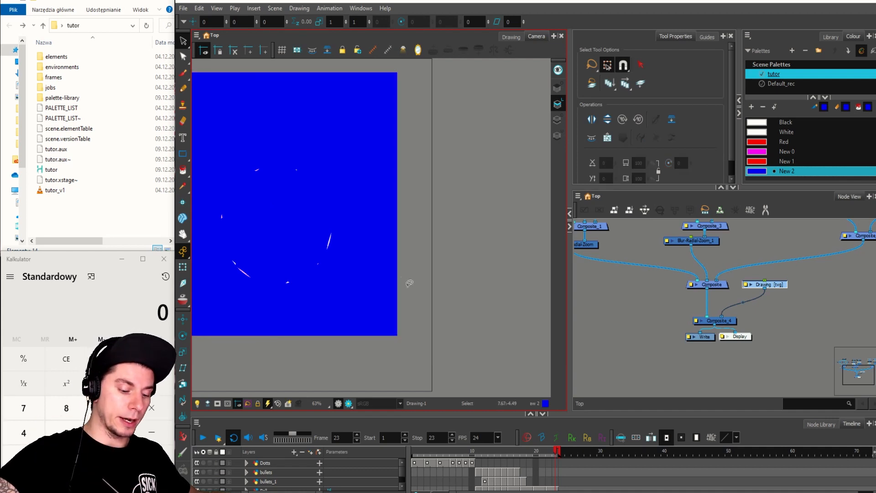
pyautogui.scroll(-2, 475, 280)
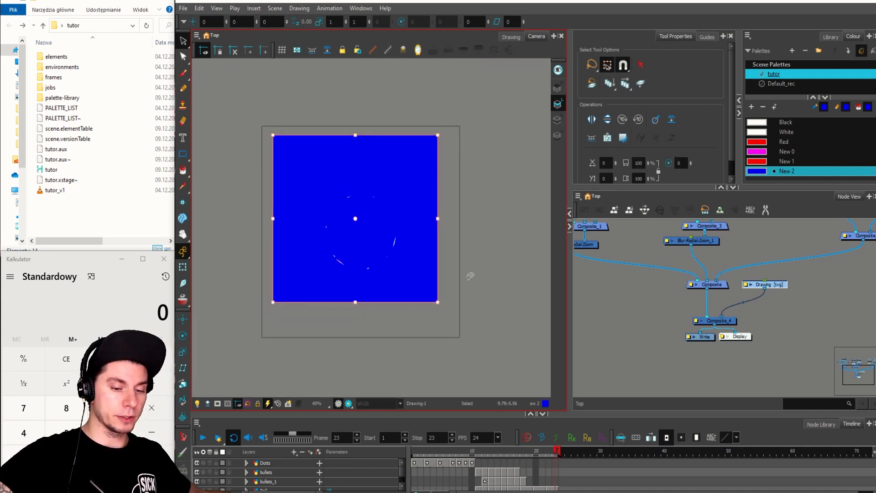
pyautogui.click(625, 69)
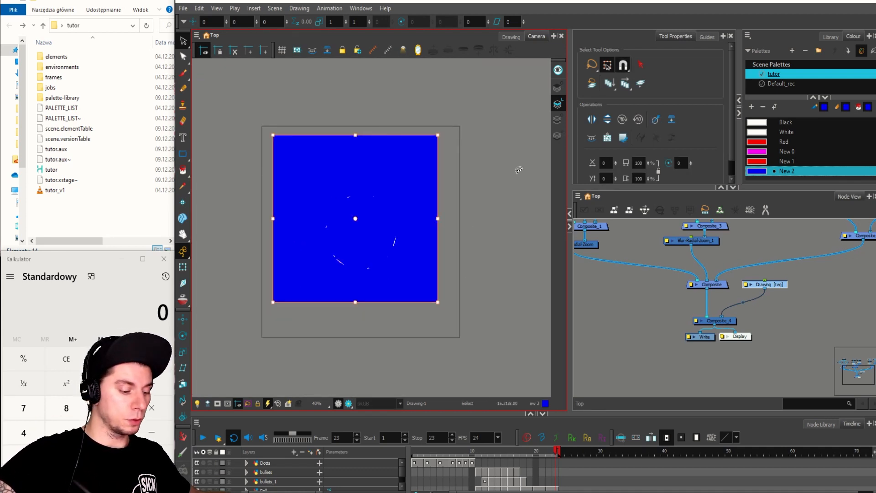
pyautogui.click(474, 219)
pyautogui.click(410, 210)
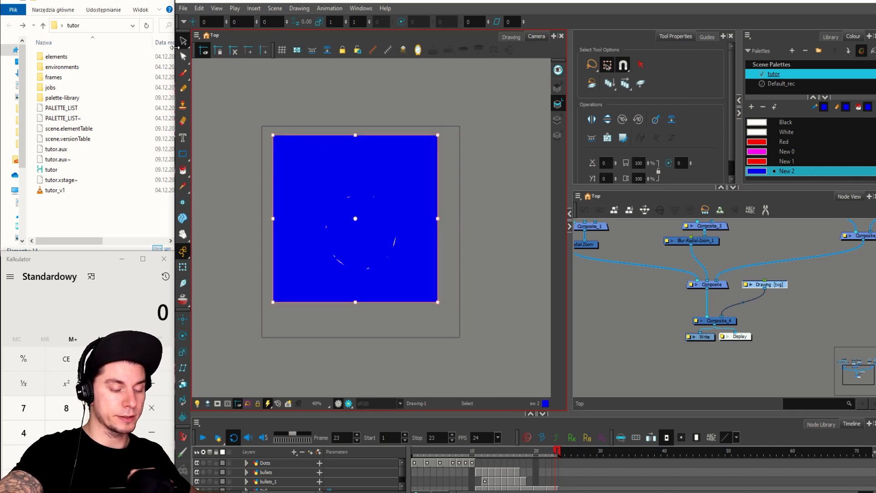
pyautogui.click(628, 69)
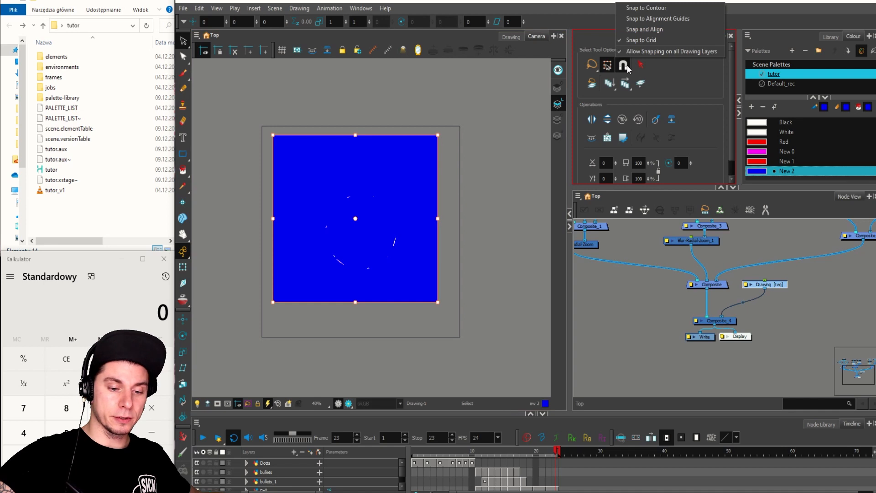
pyautogui.click(669, 40)
pyautogui.click(626, 65)
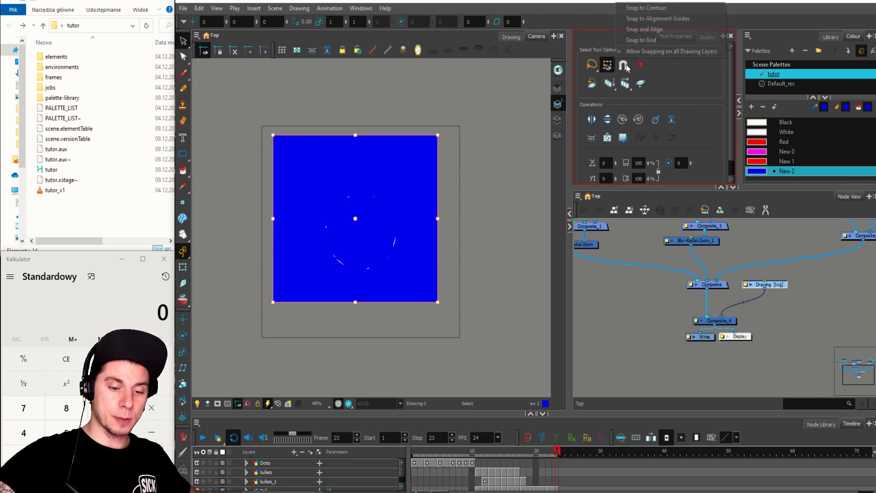
pyautogui.click(657, 41)
# Step: Stretch two opposite corners of the blue square so it fills the camera frame exactly, and check its edges up close
pyautogui.click(485, 291)
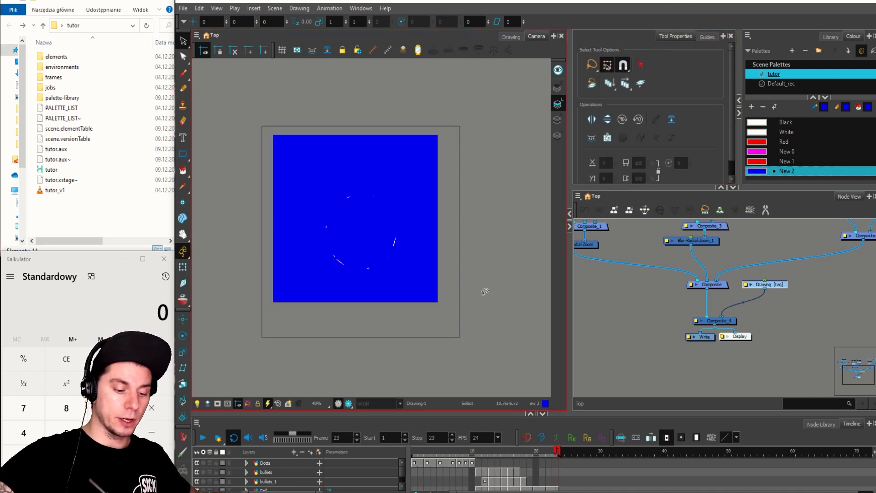
pyautogui.click(420, 292)
pyautogui.moveTo(439, 134); pyautogui.dragTo(460, 127)
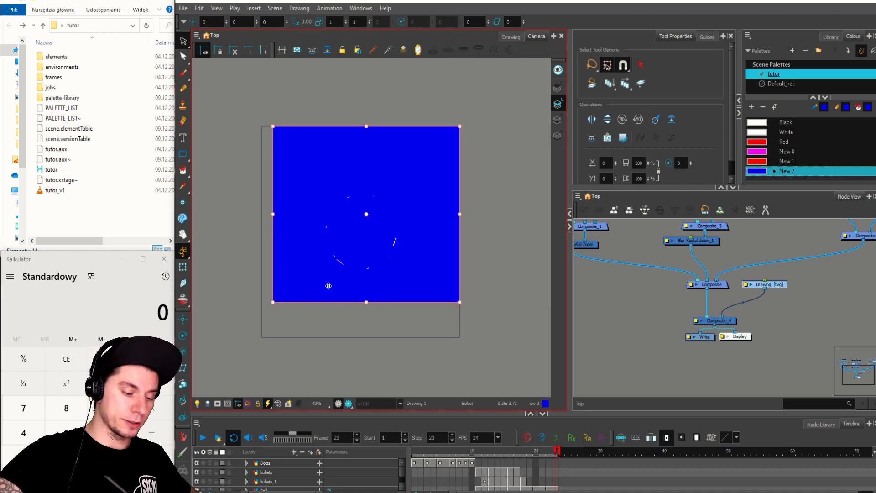
pyautogui.moveTo(274, 303); pyautogui.dragTo(261, 337)
pyautogui.click(296, 338)
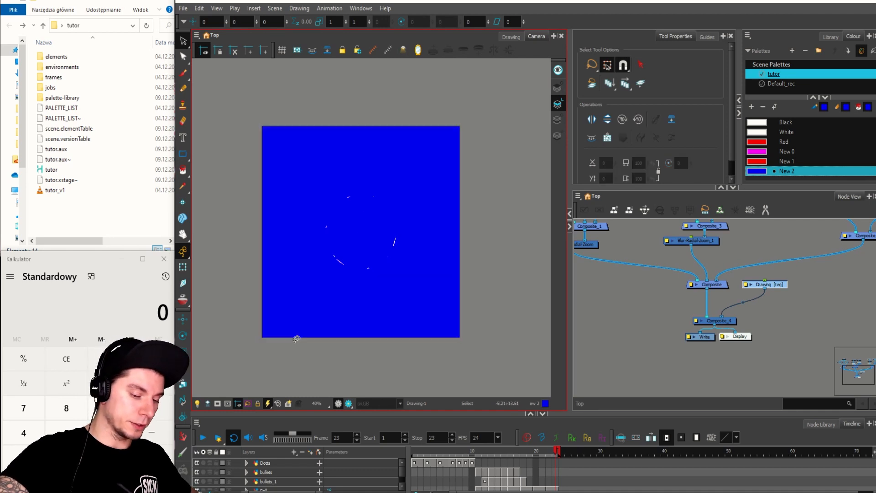
pyautogui.scroll(5, 292, 319)
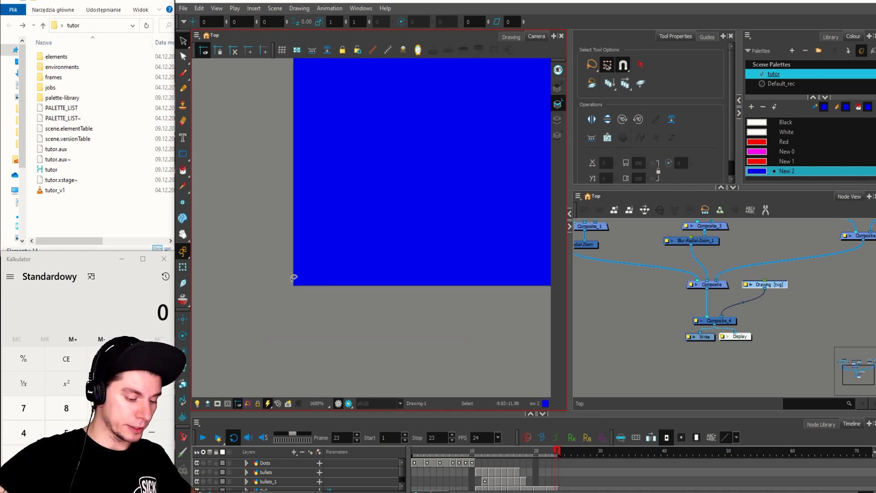
pyautogui.scroll(-10, 288, 290)
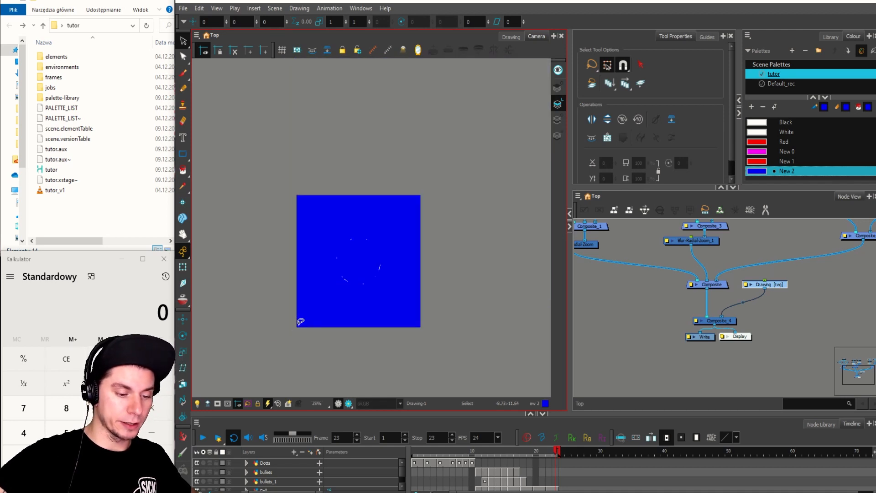
pyautogui.scroll(2, 399, 256)
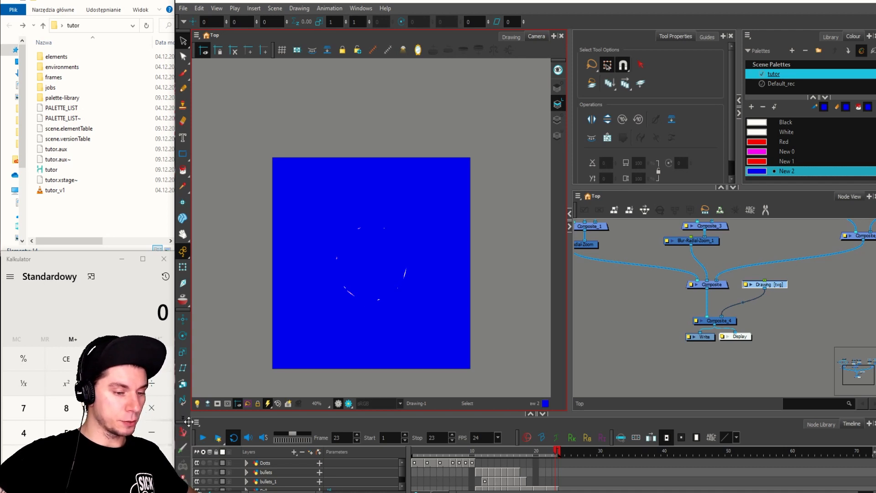
# Step: Dock the Game toolbar beside the Coordinate toolbar, and switch its display off and on again
pyautogui.moveTo(188, 421); pyautogui.dragTo(530, 22)
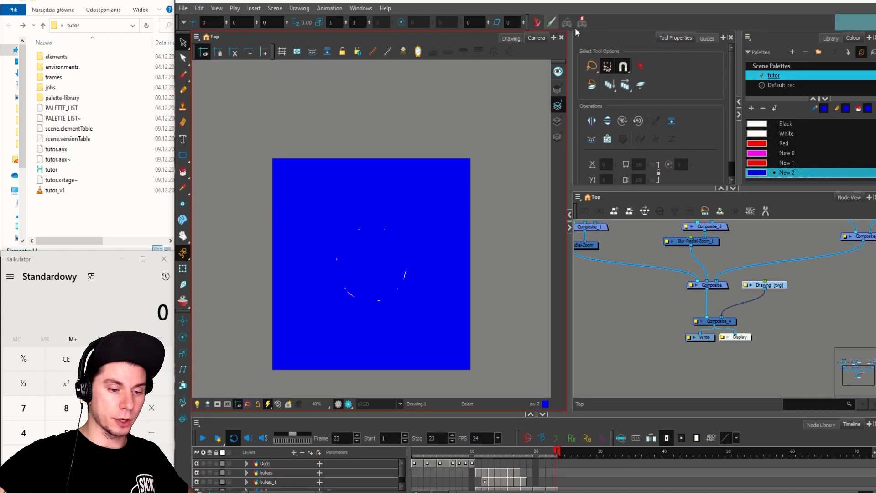
pyautogui.rightClick(607, 24)
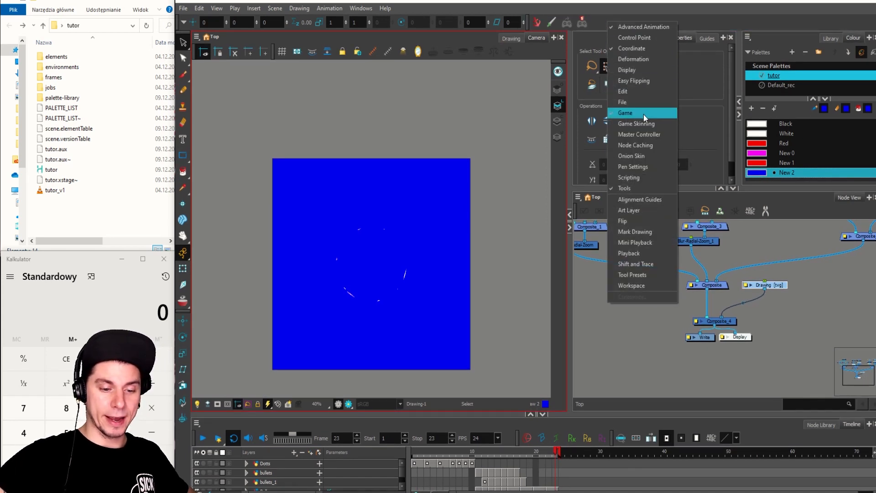
pyautogui.click(694, 15)
pyautogui.rightClick(612, 23)
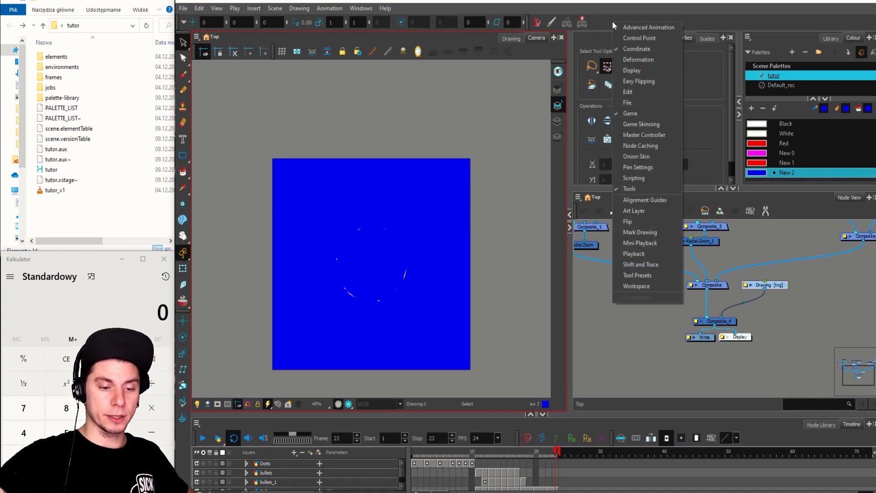
pyautogui.click(630, 113)
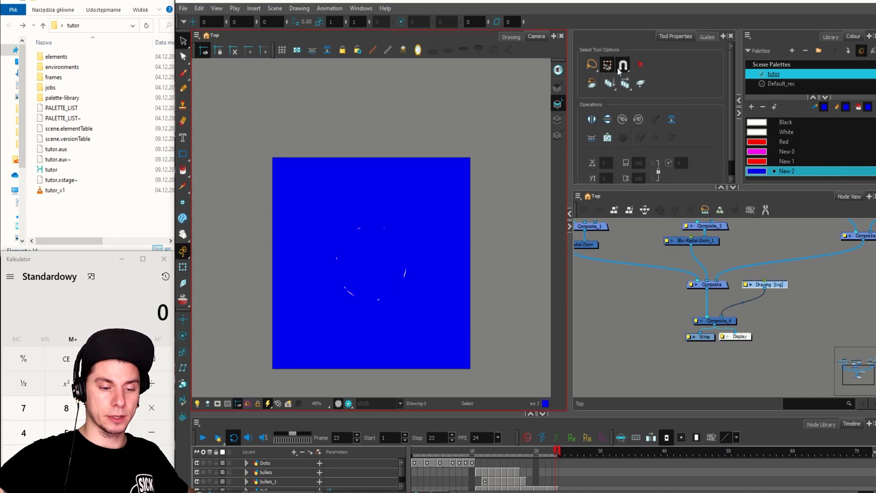
pyautogui.rightClick(595, 24)
pyautogui.click(613, 117)
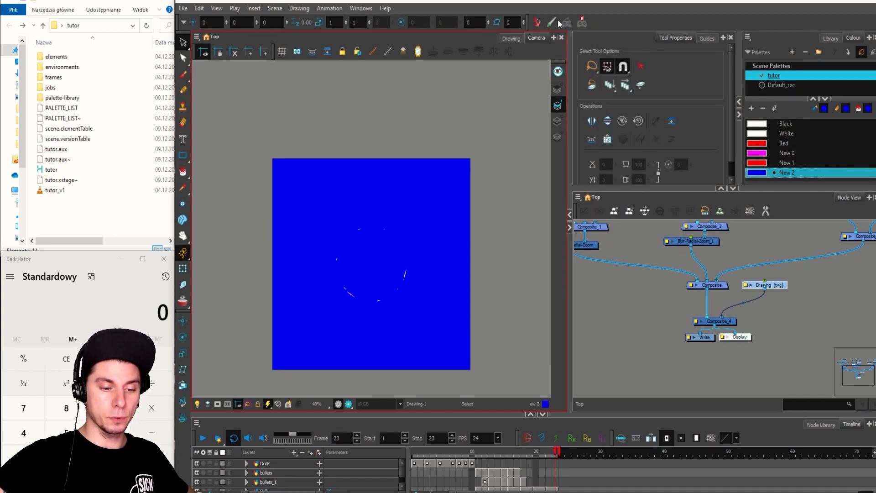
# Step: Open the Export To Easel JS sprite sheet dialog and review its save path and save name
pyautogui.click(582, 23)
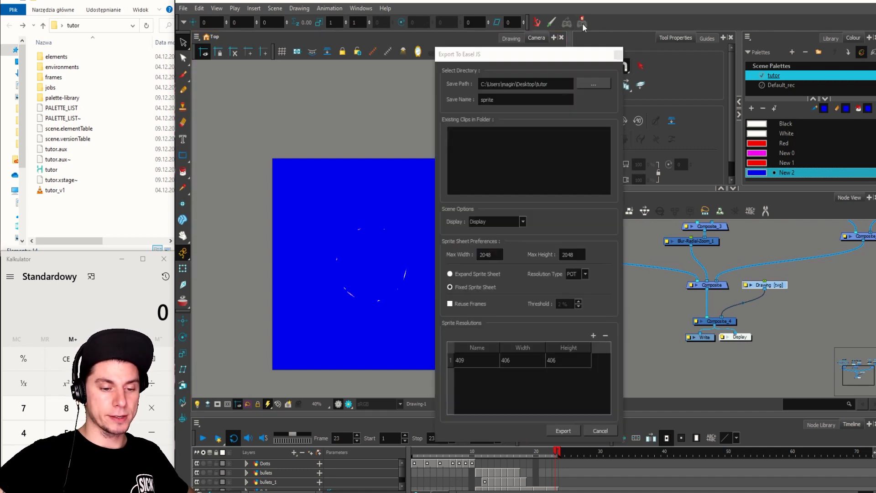
pyautogui.moveTo(554, 61); pyautogui.dragTo(464, 61)
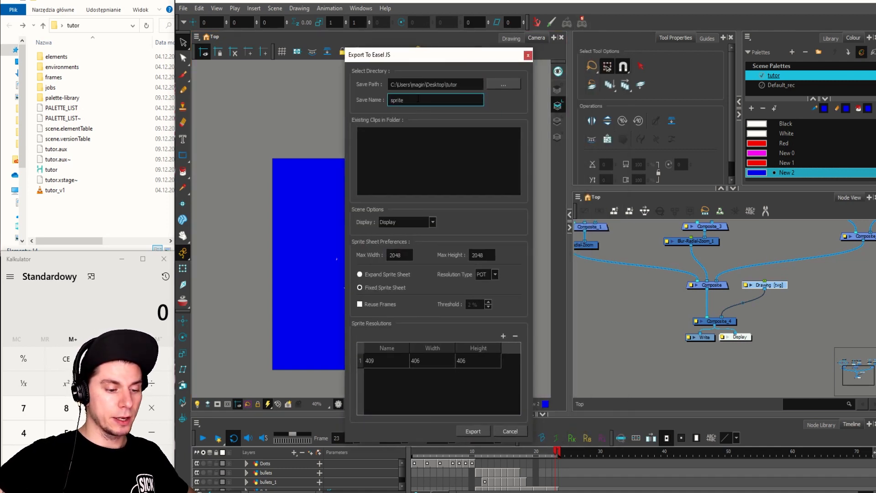
pyautogui.moveTo(397, 84); pyautogui.dragTo(458, 85)
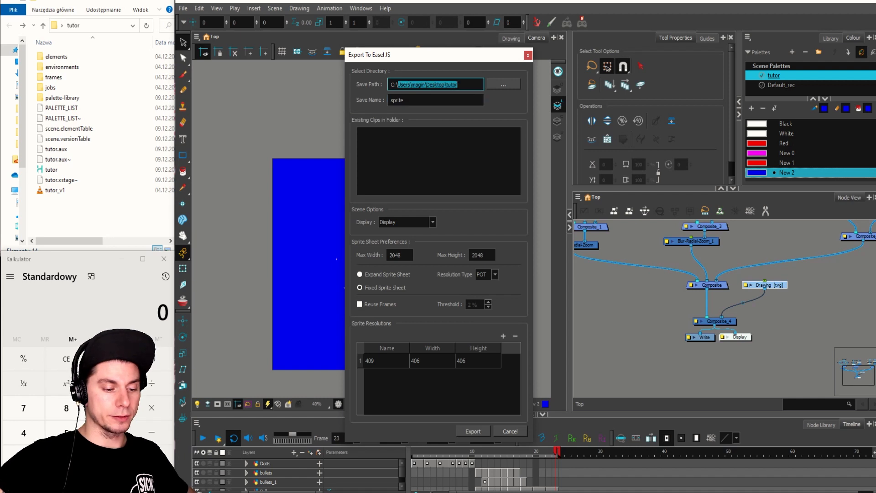
pyautogui.click(457, 85)
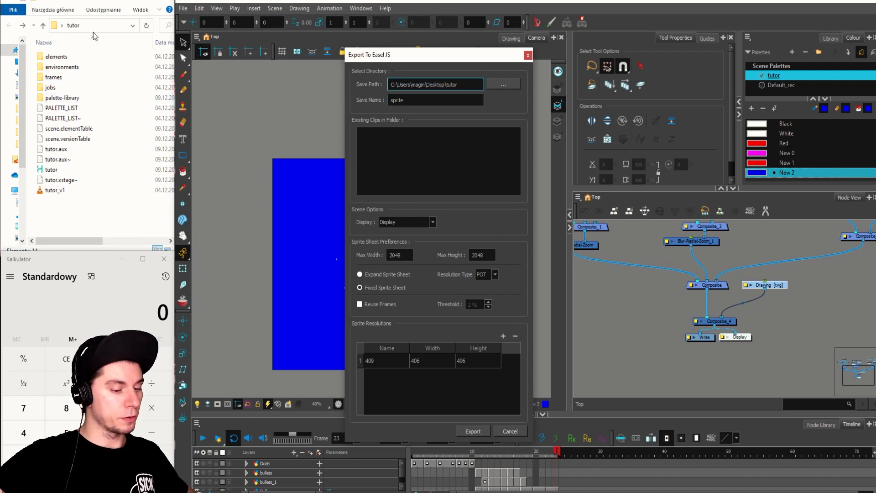
pyautogui.press('Tab')
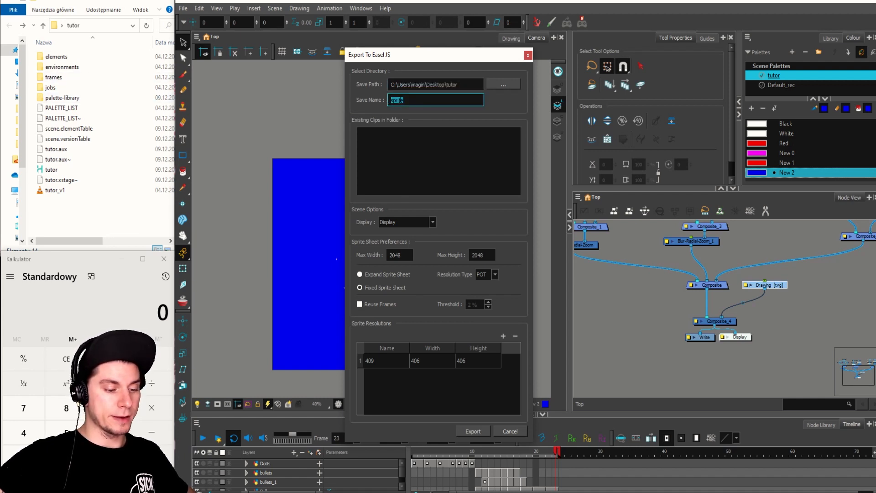
pyautogui.click(422, 102)
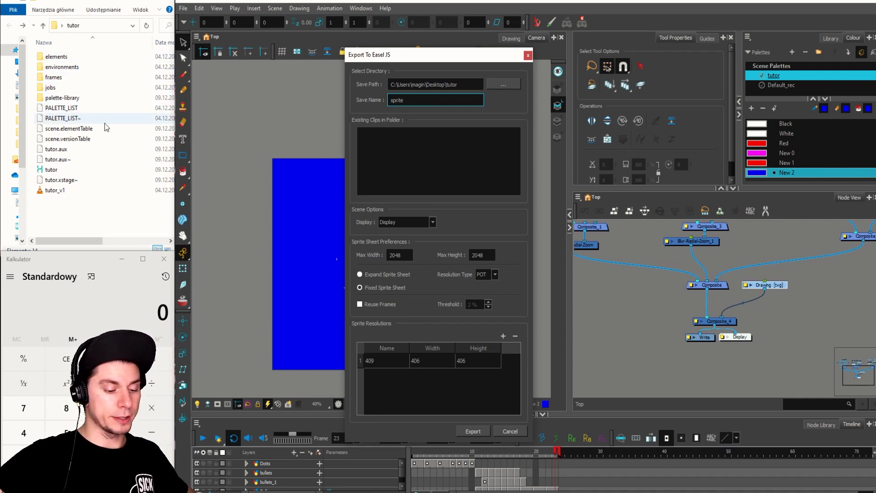
# Step: Examine the export's Display choice and the sprite sheet's maximum width and height settings
pyautogui.click(400, 167)
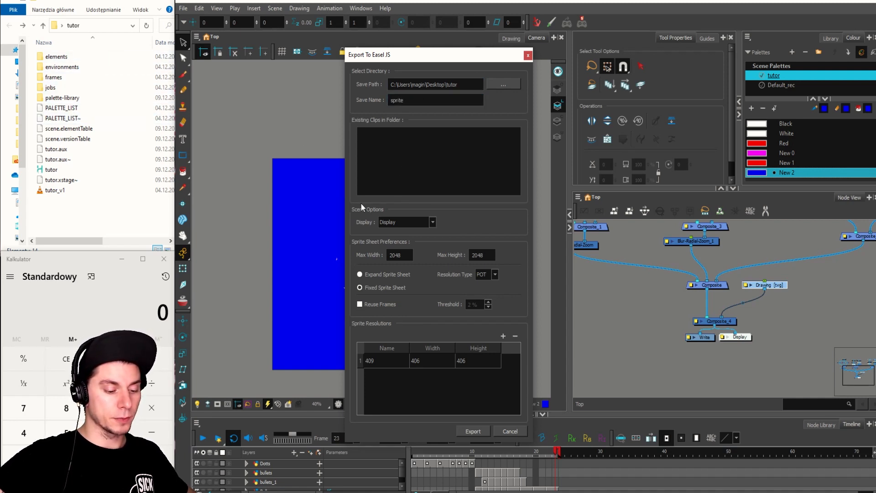
pyautogui.click(432, 222)
pyautogui.click(433, 225)
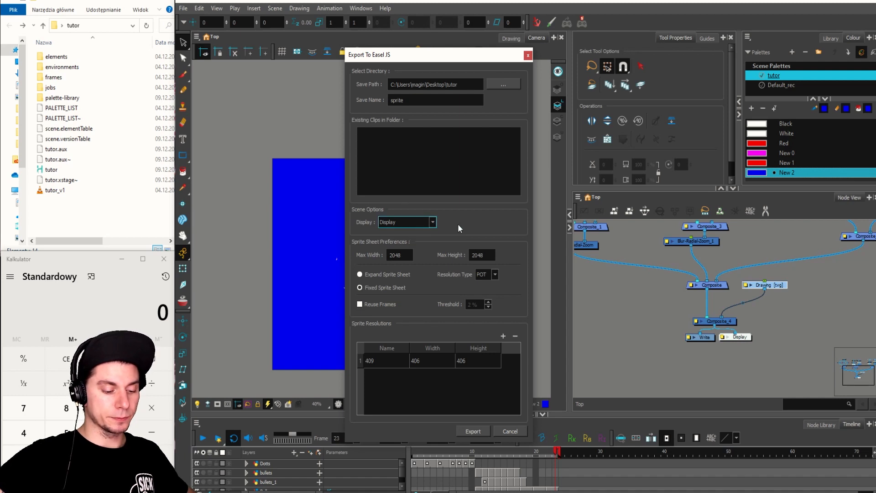
pyautogui.doubleClick(396, 254)
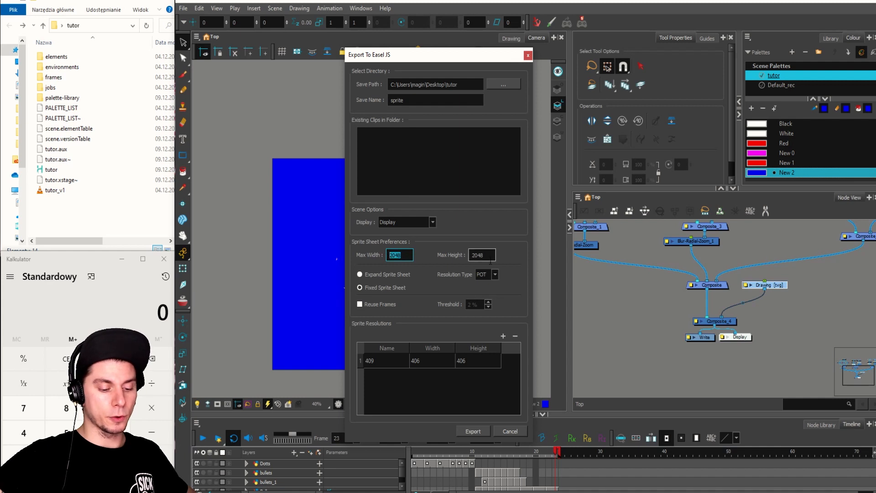
pyautogui.doubleClick(477, 255)
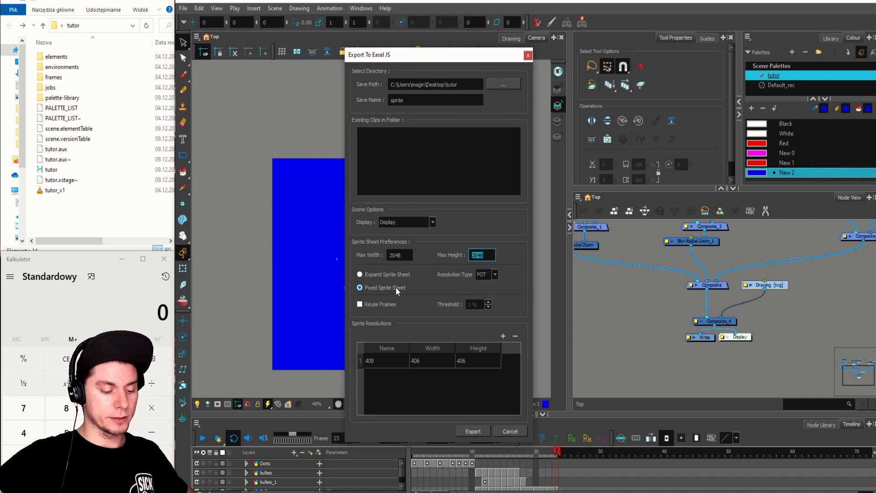
# Step: Replace the existing 409 entry in the Sprite Resolutions table with a new blank row
pyautogui.click(389, 359)
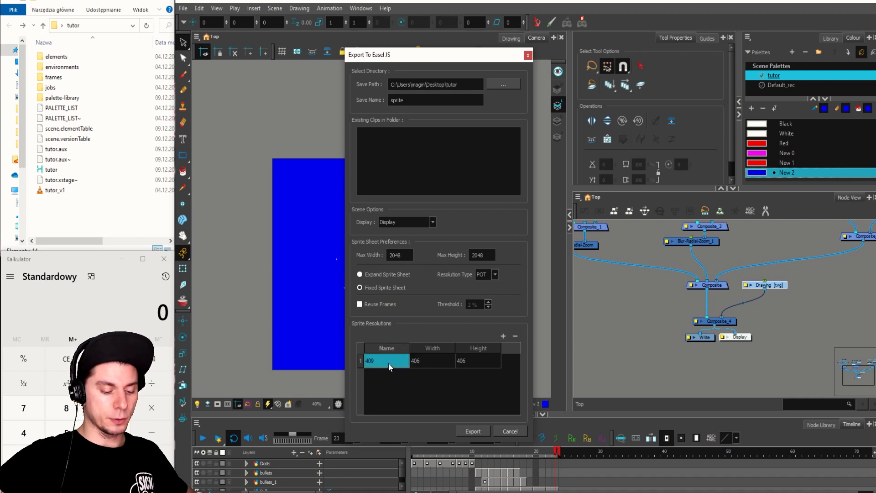
pyautogui.click(515, 336)
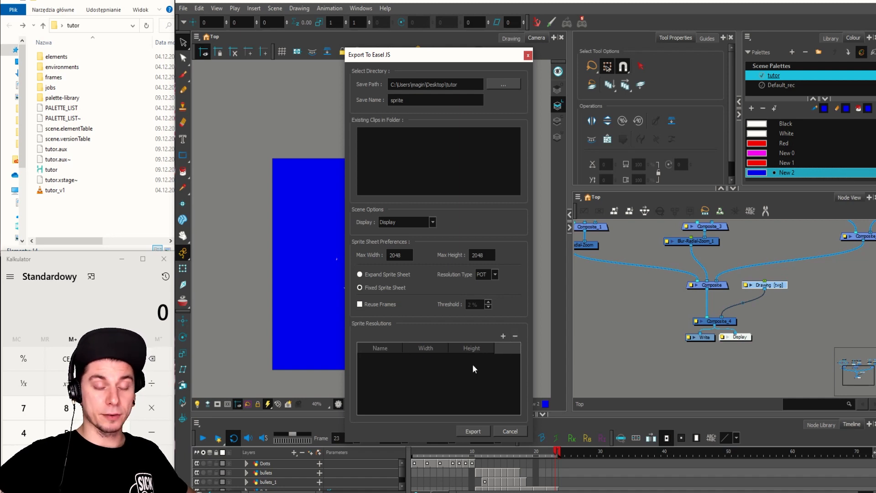
pyautogui.click(503, 335)
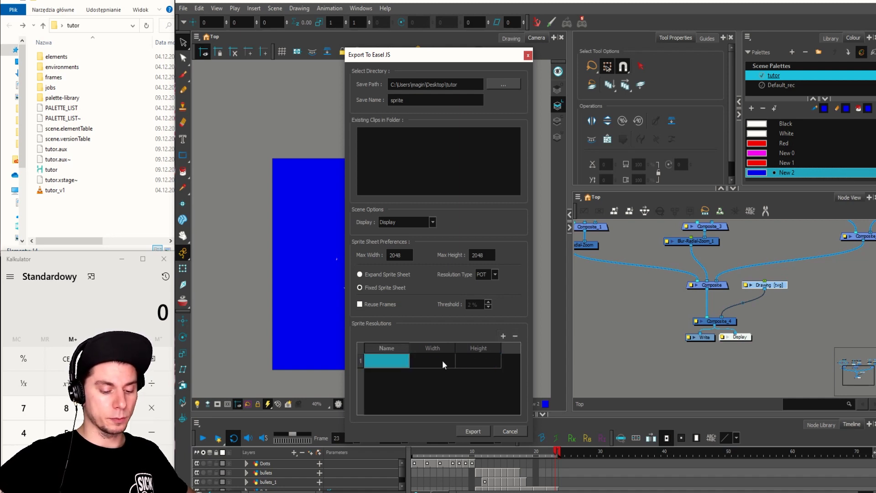
pyautogui.click(428, 360)
pyautogui.click(467, 360)
pyautogui.click(401, 360)
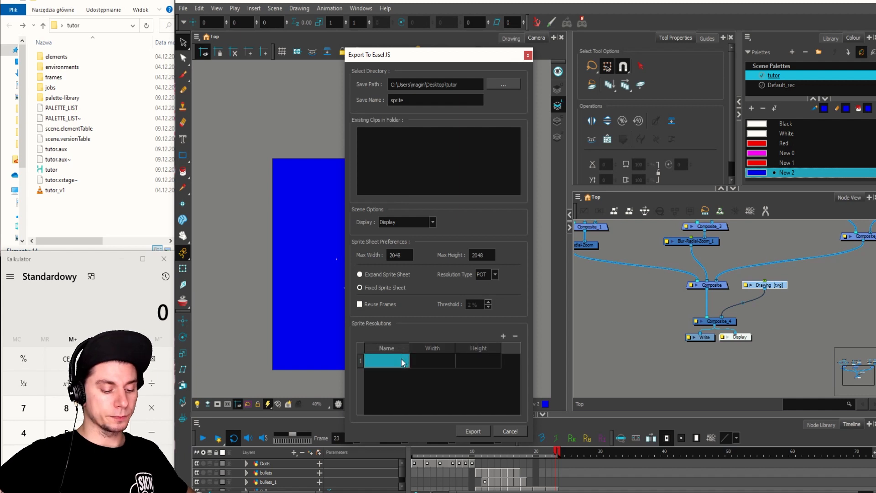
pyautogui.moveTo(396, 360); pyautogui.dragTo(412, 361)
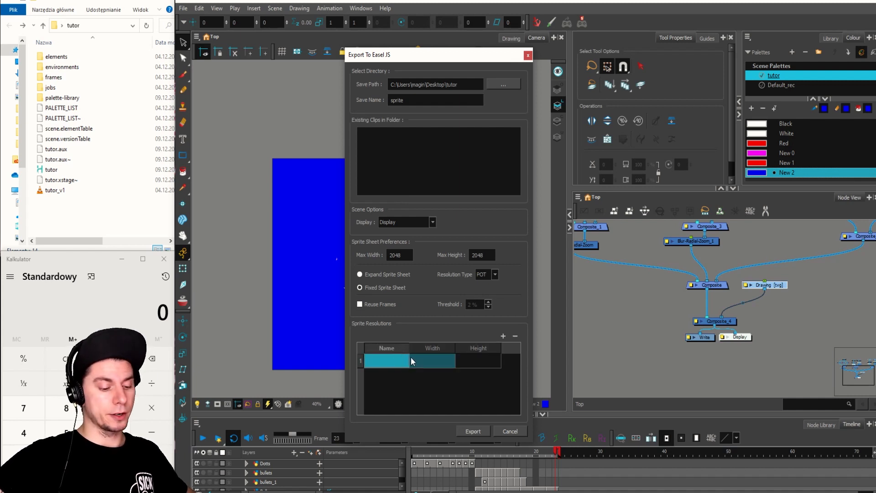
# Step: Switch to Calculator and divide the sheet's maximum width of 2048 by 5 to find the frame size
pyautogui.click(395, 254)
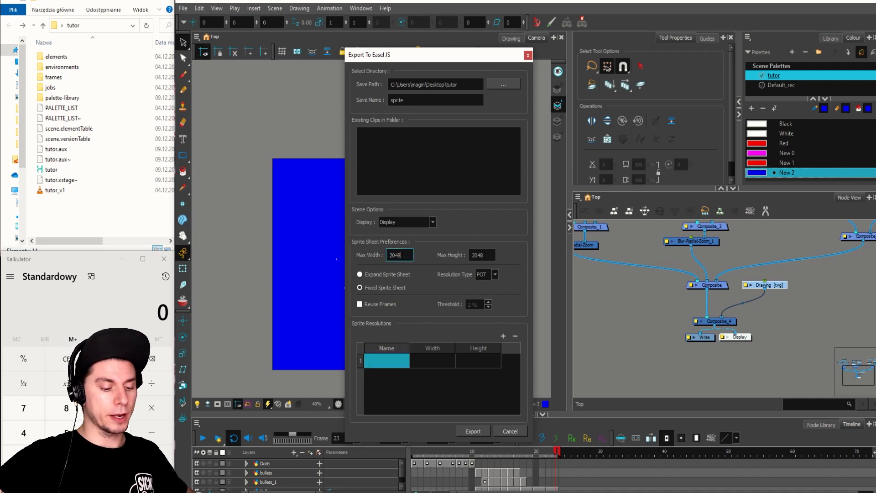
pyautogui.moveTo(402, 255); pyautogui.dragTo(379, 256)
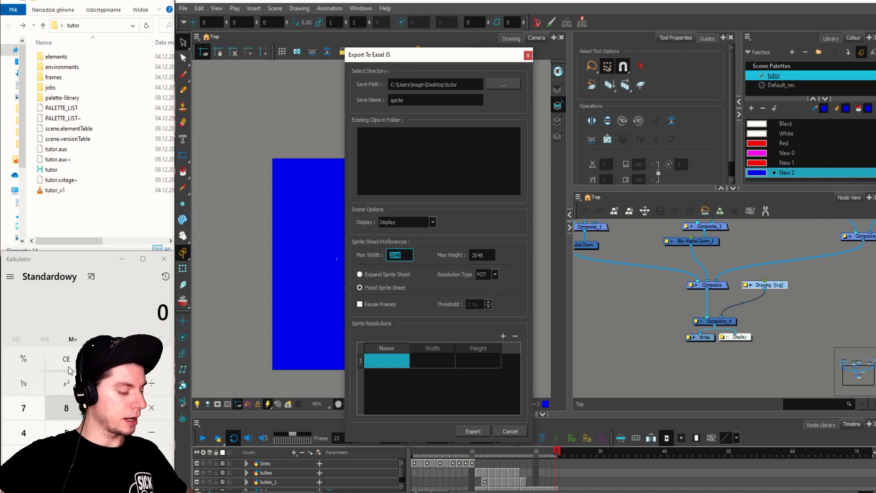
pyautogui.click(78, 265)
pyautogui.write('2 0')
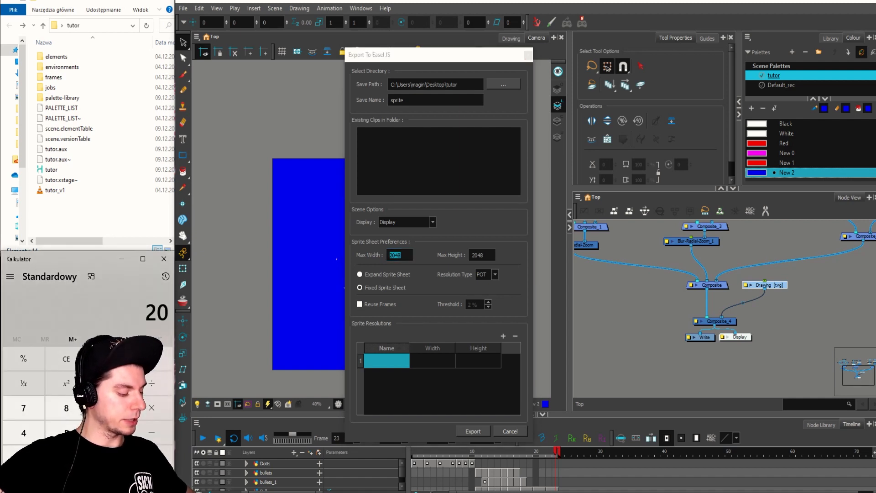
pyautogui.write('48')
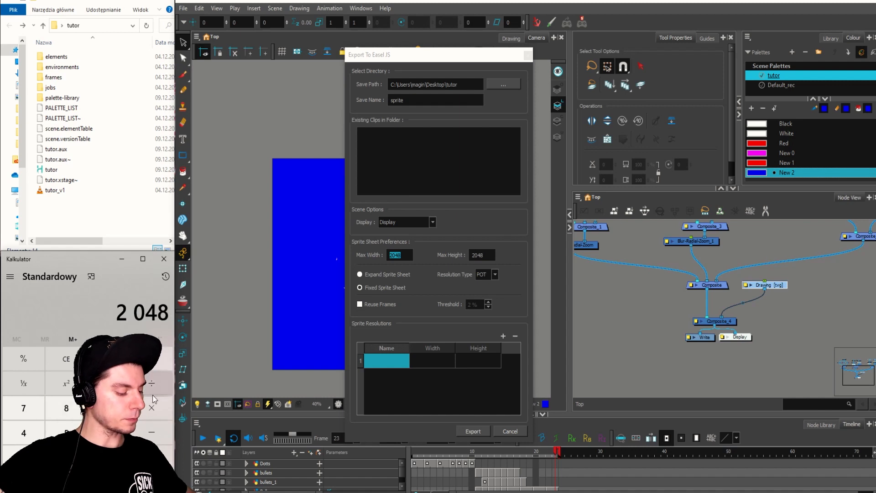
pyautogui.click(158, 385)
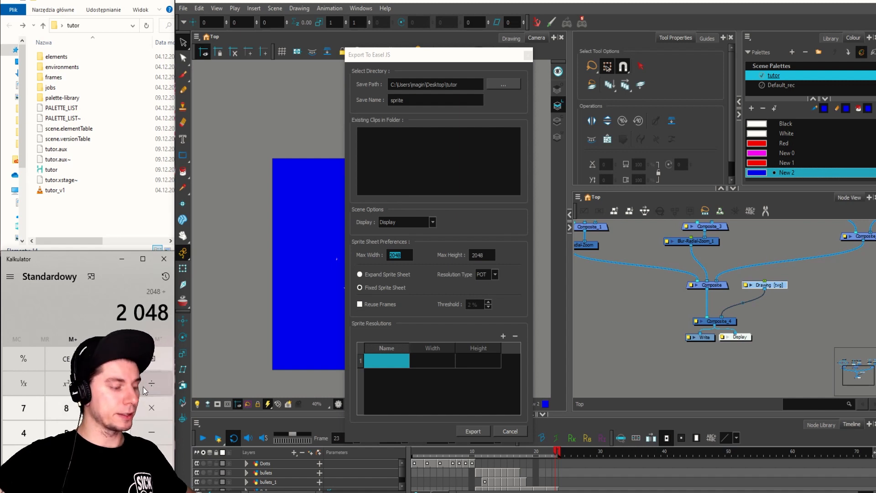
pyautogui.write('5')
pyautogui.press('Return')
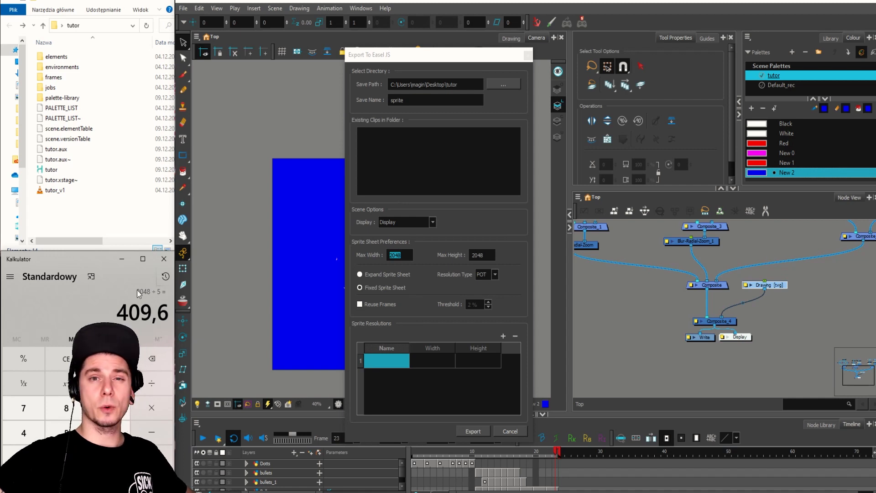
# Step: Name the new sprite resolution 409, set its width and height to 409, and export the sprite sheet
pyautogui.doubleClick(379, 361)
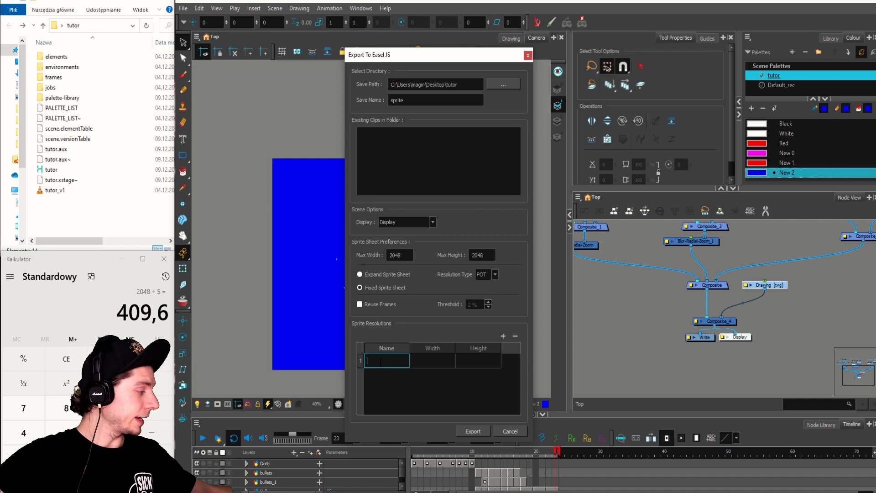
pyautogui.write('409')
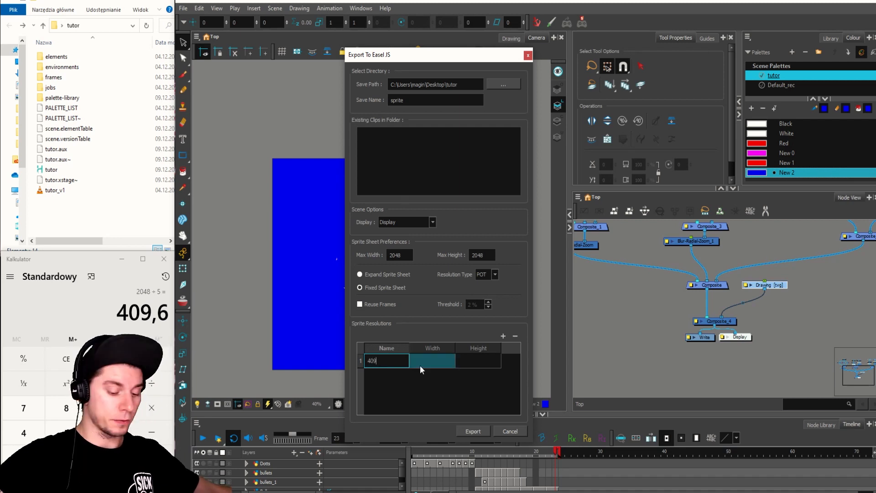
pyautogui.doubleClick(429, 364)
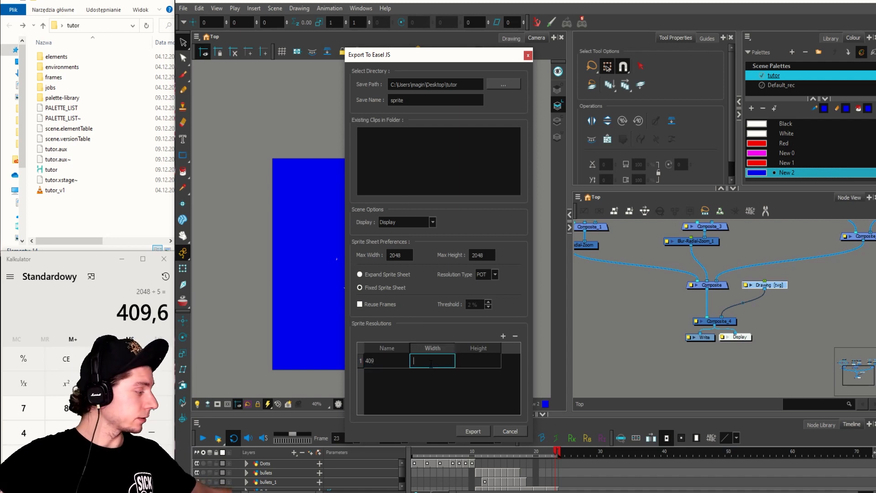
pyautogui.doubleClick(399, 361)
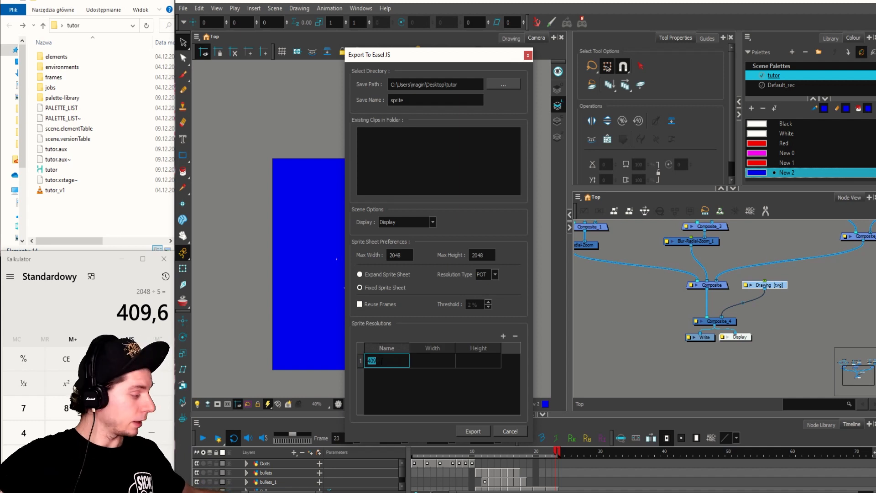
pyautogui.hotkey('ctrl', 'c')
pyautogui.doubleClick(423, 364)
pyautogui.hotkey('ctrl', 'v')
pyautogui.doubleClick(474, 364)
pyautogui.hotkey('ctrl', 'v')
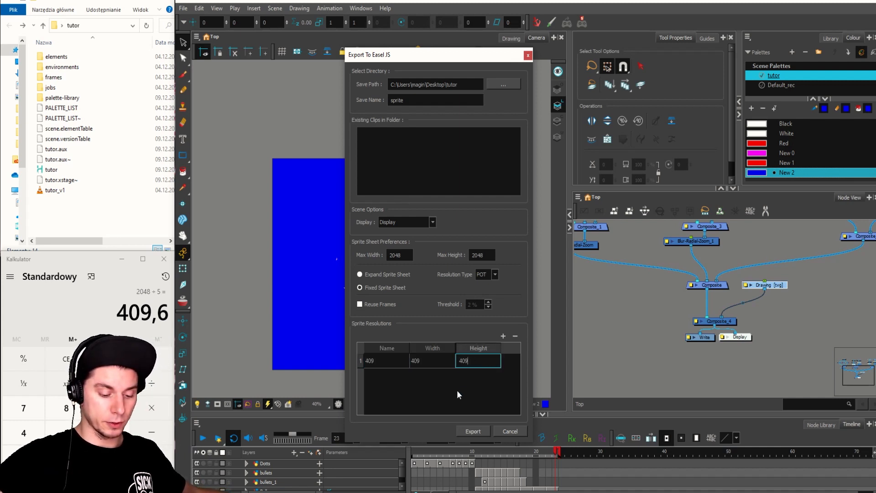
pyautogui.click(457, 391)
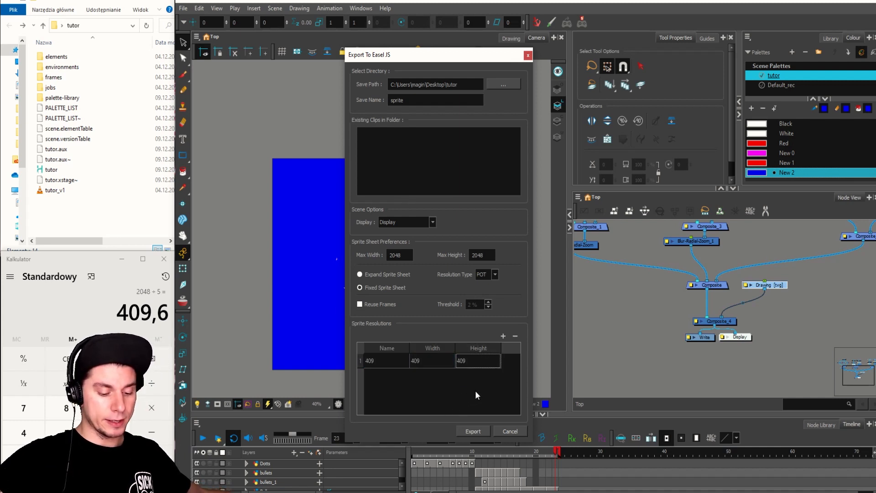
pyautogui.click(478, 431)
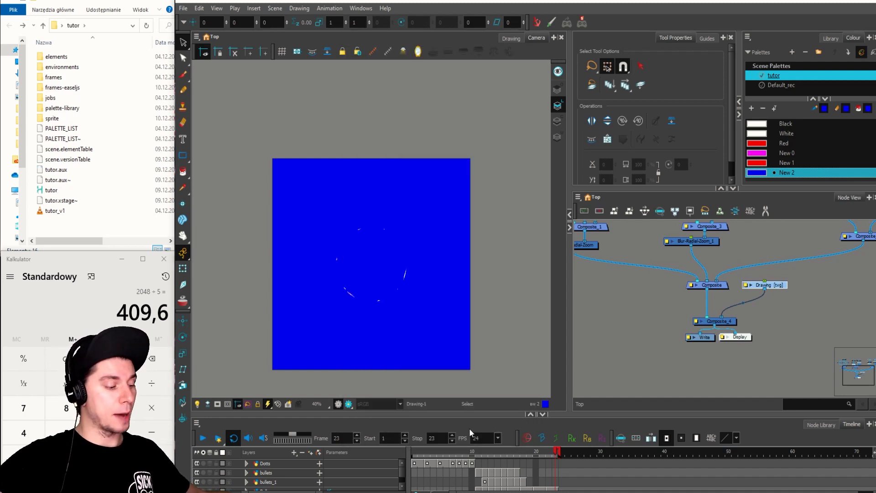
# Step: In File Explorer, open sheet_sprite-409 from the exported sprite folder's spriteSheets subfolder and view it enlarged
pyautogui.click(57, 119)
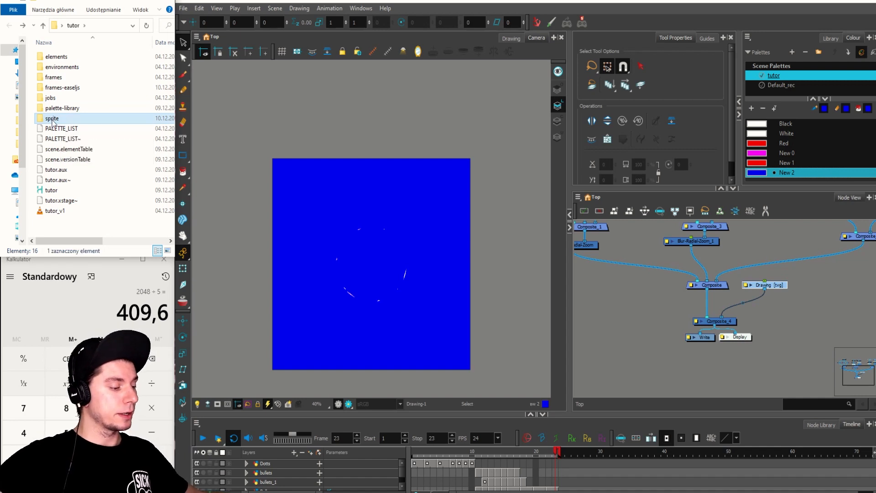
pyautogui.click(69, 87)
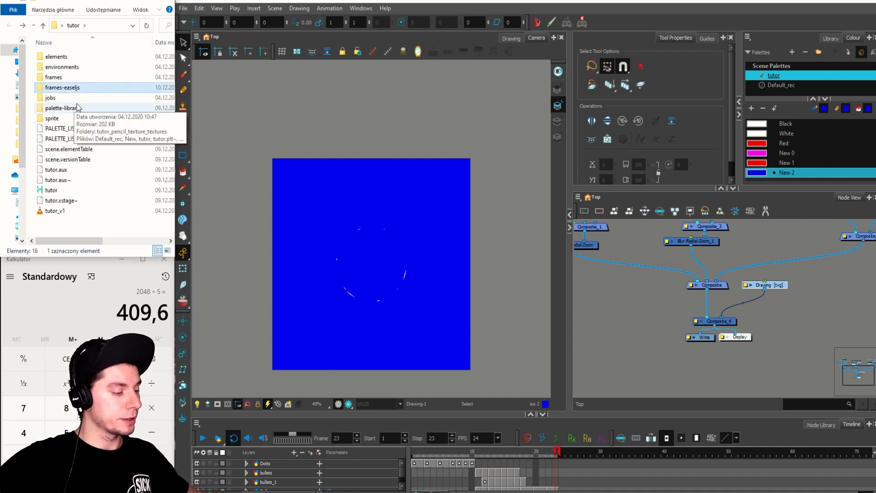
pyautogui.doubleClick(58, 120)
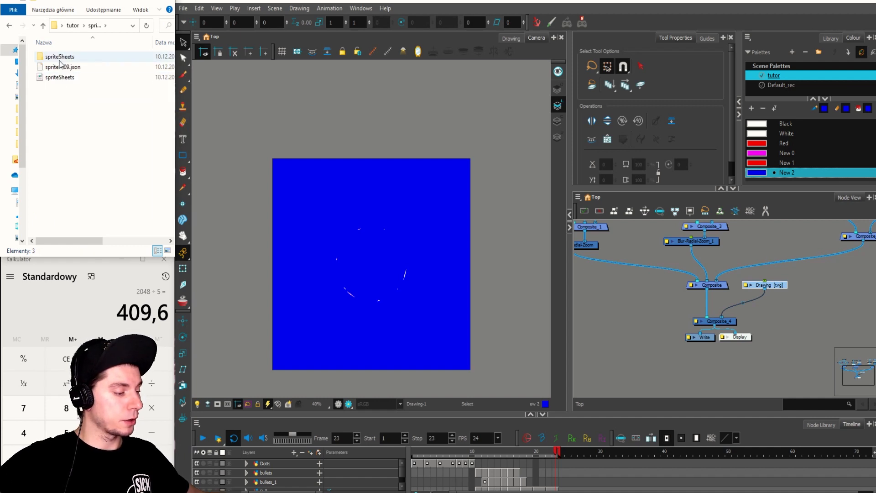
pyautogui.doubleClick(60, 59)
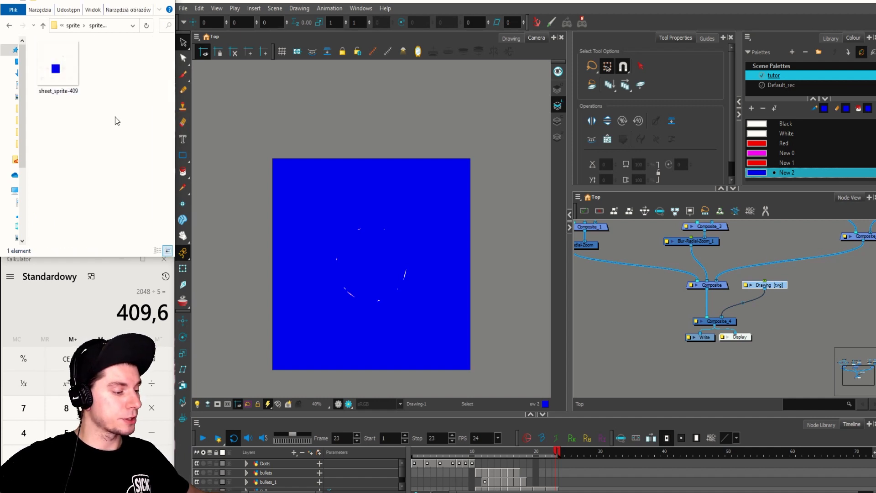
pyautogui.doubleClick(67, 81)
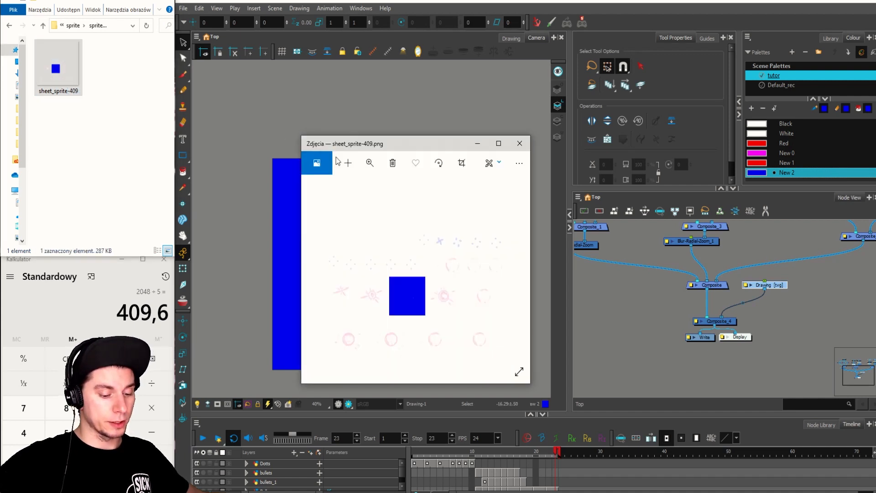
pyautogui.moveTo(413, 146); pyautogui.dragTo(495, 103)
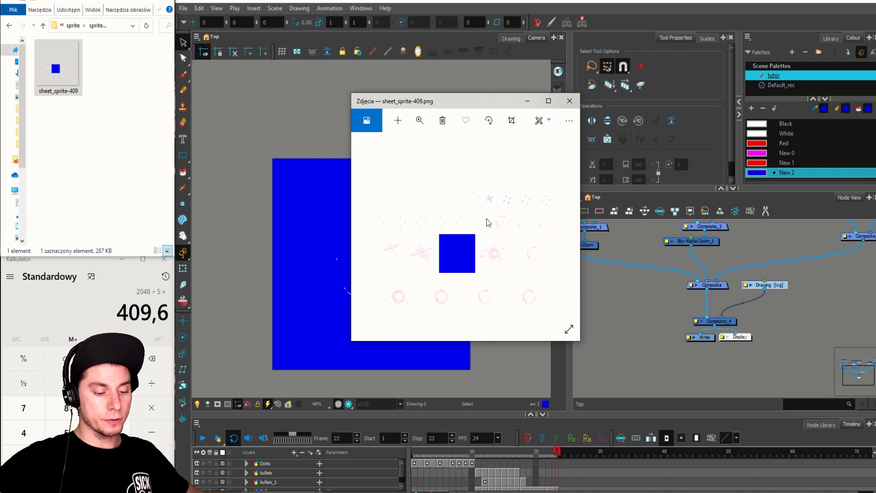
pyautogui.doubleClick(474, 97)
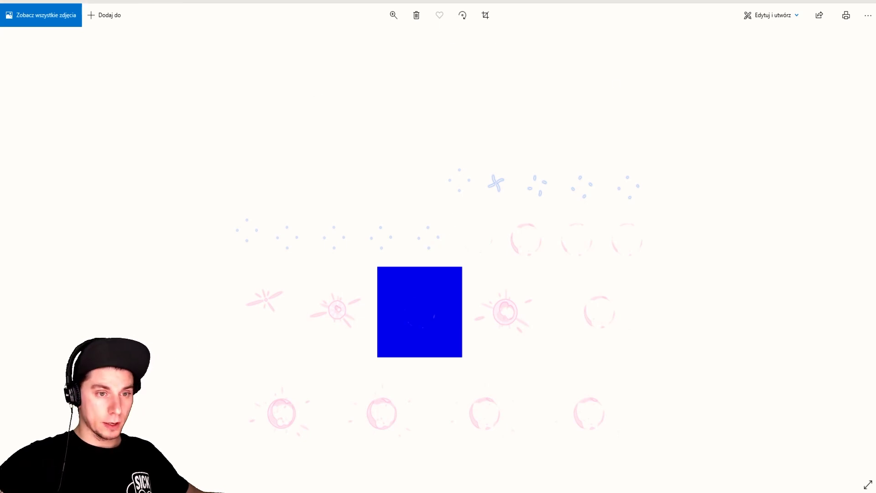
# Step: Capture a snip of the sprite sheet and draw five vertical and four horizontal red grid lines over it
pyautogui.moveTo(146, 41); pyautogui.dragTo(717, 465)
pyautogui.moveTo(383, 65); pyautogui.dragTo(375, 480)
pyautogui.moveTo(478, 73); pyautogui.dragTo(466, 464)
pyautogui.moveTo(546, 82); pyautogui.dragTo(538, 481)
pyautogui.moveTo(661, 57); pyautogui.dragTo(619, 460)
pyautogui.moveTo(291, 62); pyautogui.dragTo(304, 462)
pyautogui.moveTo(231, 129); pyautogui.dragTo(690, 121)
pyautogui.moveTo(208, 232); pyautogui.dragTo(702, 225)
pyautogui.moveTo(219, 310)
pyautogui.mouseDown()
pyautogui.moveTo(441, 302)
pyautogui.moveTo(715, 317)
pyautogui.mouseUp()
pyautogui.moveTo(196, 409); pyautogui.dragTo(724, 401)
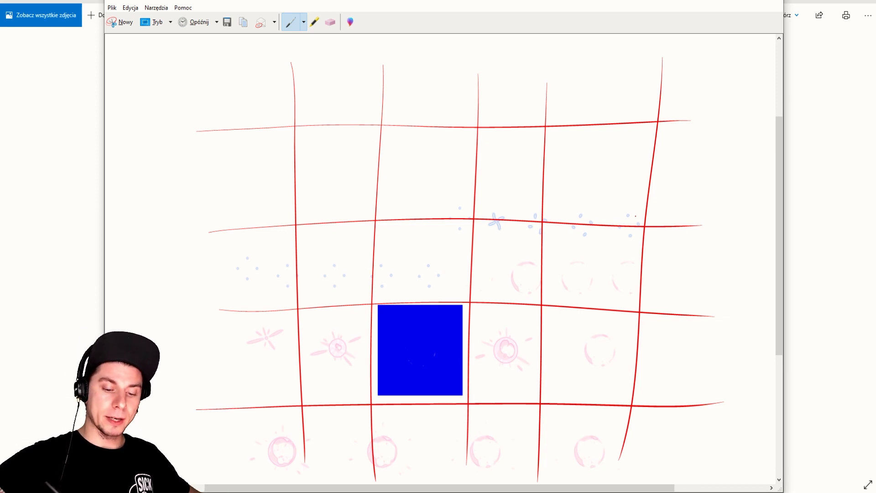
# Step: Outline four small blue-dot frames, the starburst frame and the blue square in red, and close the snip
pyautogui.moveTo(634, 208)
pyautogui.mouseDown()
pyautogui.moveTo(639, 242)
pyautogui.moveTo(645, 214)
pyautogui.mouseUp()
pyautogui.moveTo(588, 203)
pyautogui.mouseDown()
pyautogui.moveTo(574, 205)
pyautogui.moveTo(554, 240)
pyautogui.moveTo(519, 208)
pyautogui.moveTo(550, 204)
pyautogui.mouseUp()
pyautogui.moveTo(511, 202)
pyautogui.mouseDown()
pyautogui.moveTo(513, 239)
pyautogui.moveTo(480, 224)
pyautogui.moveTo(508, 202)
pyautogui.mouseUp()
pyautogui.moveTo(472, 304)
pyautogui.mouseDown()
pyautogui.moveTo(514, 306)
pyautogui.moveTo(540, 388)
pyautogui.moveTo(466, 304)
pyautogui.mouseUp()
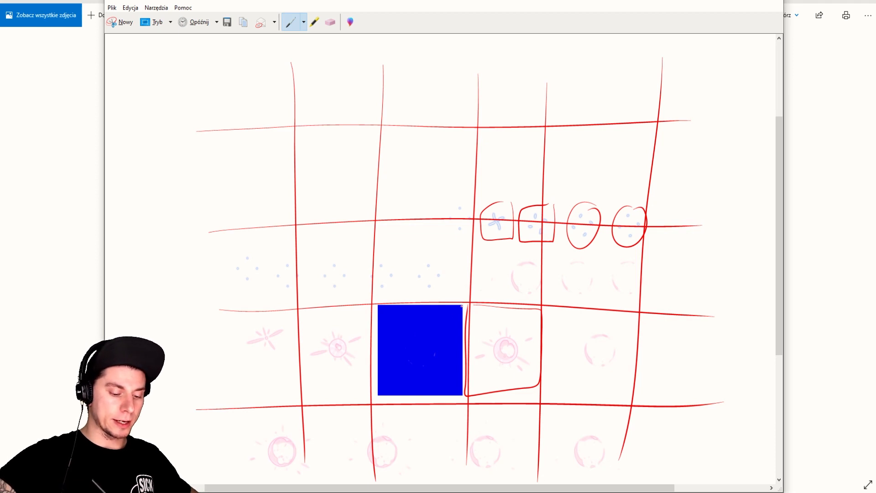
pyautogui.moveTo(461, 305)
pyautogui.mouseDown()
pyautogui.moveTo(394, 304)
pyautogui.moveTo(373, 345)
pyautogui.moveTo(386, 400)
pyautogui.moveTo(459, 393)
pyautogui.moveTo(463, 306)
pyautogui.mouseUp()
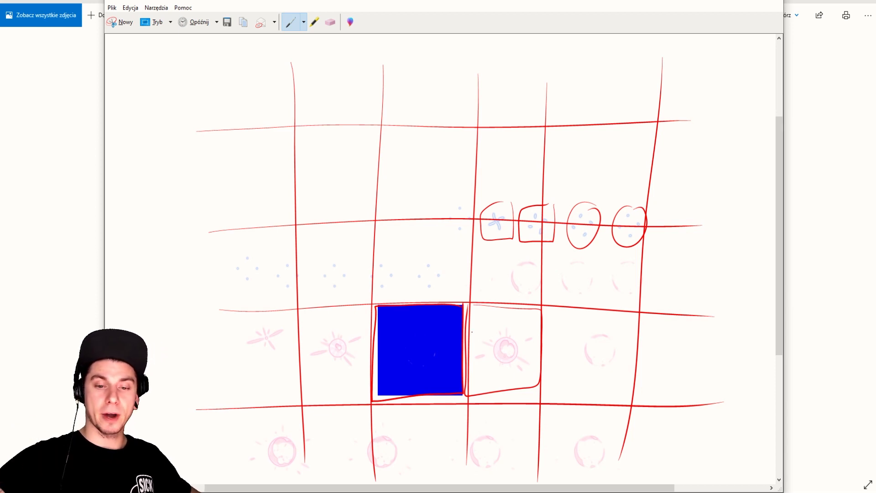
pyautogui.click(773, 2)
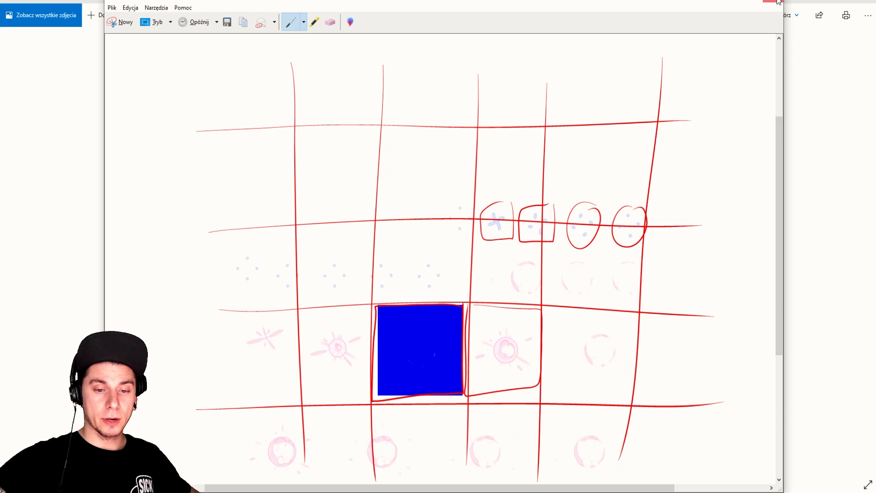
pyautogui.click(486, 252)
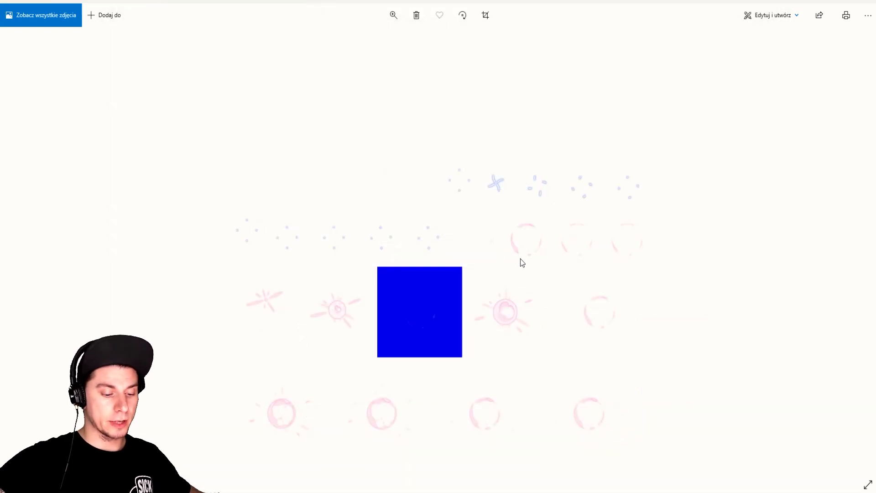
# Step: Close the sprite sheet image and delete the sheet_sprite-409 file from the export folder
pyautogui.click(866, 1)
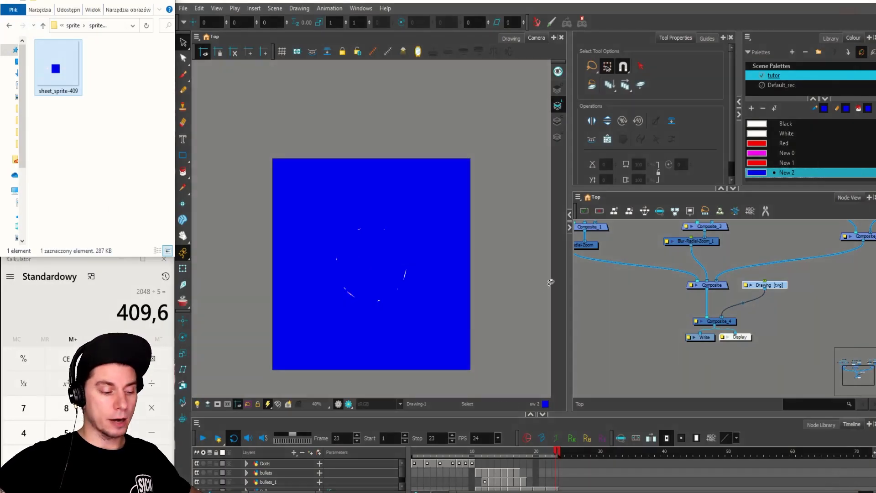
pyautogui.click(111, 138)
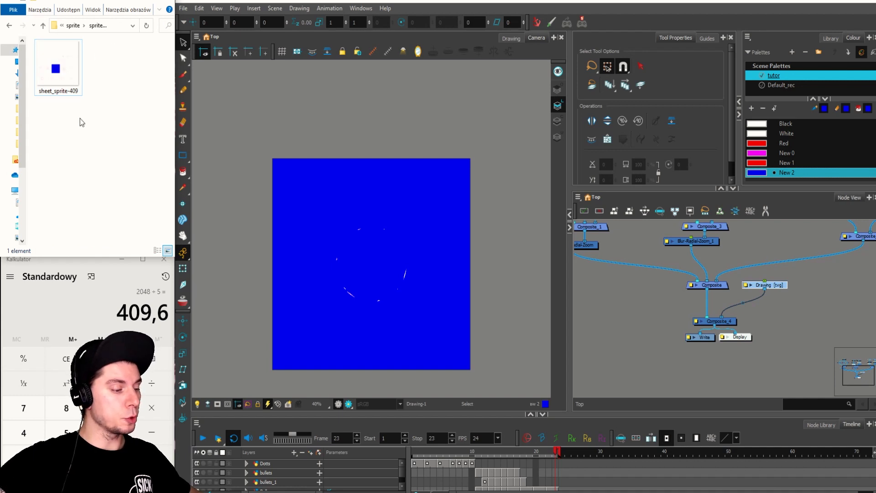
pyautogui.click(68, 76)
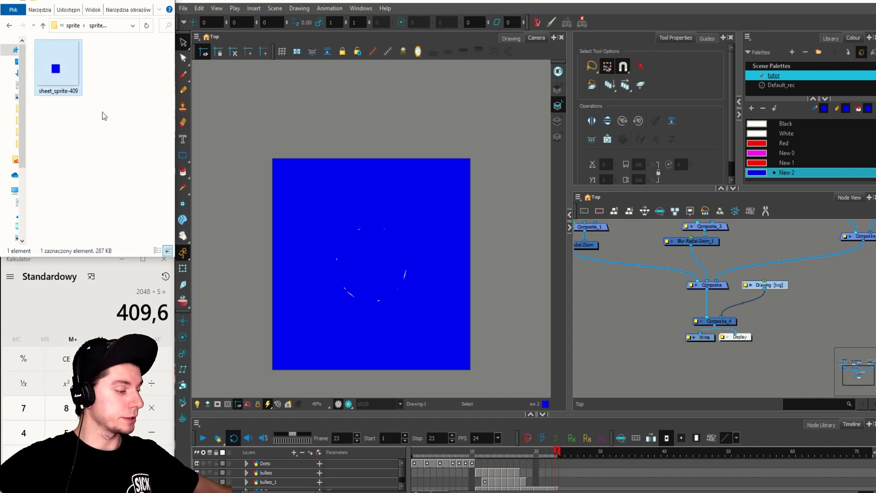
pyautogui.press('Delete')
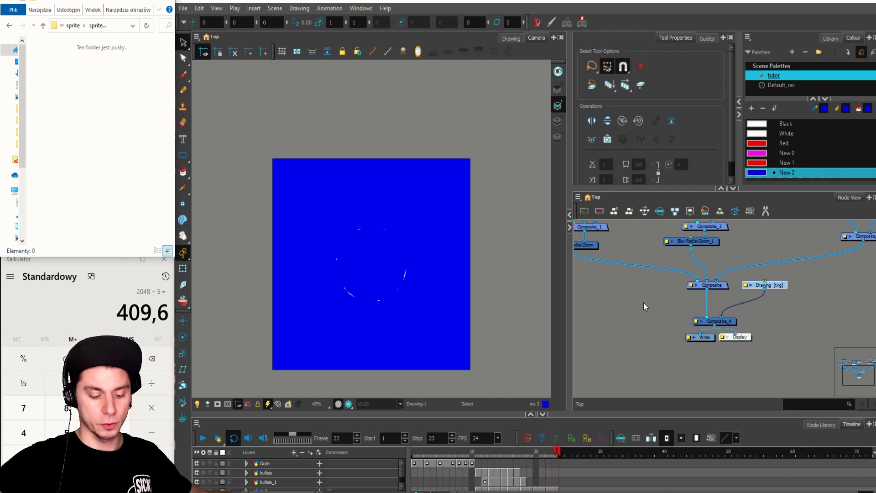
# Step: Select the Drawing node and go to frame 1 on its timeline layer
pyautogui.click(792, 293)
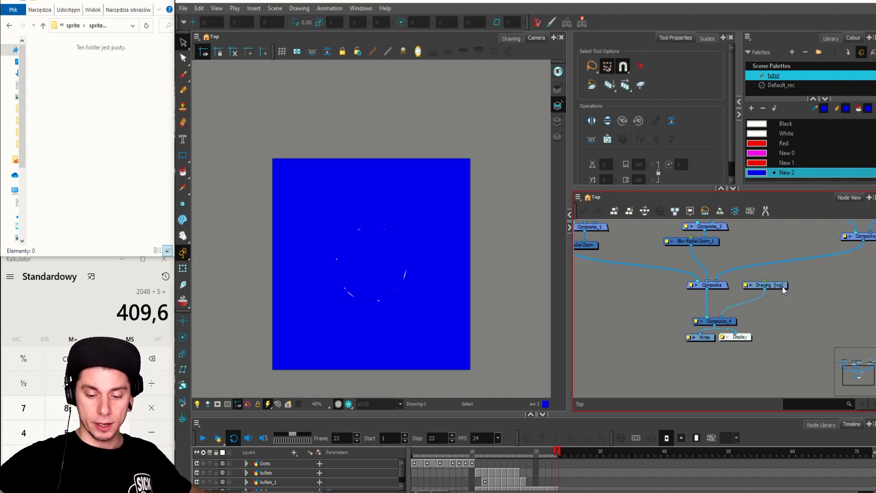
pyautogui.click(772, 287)
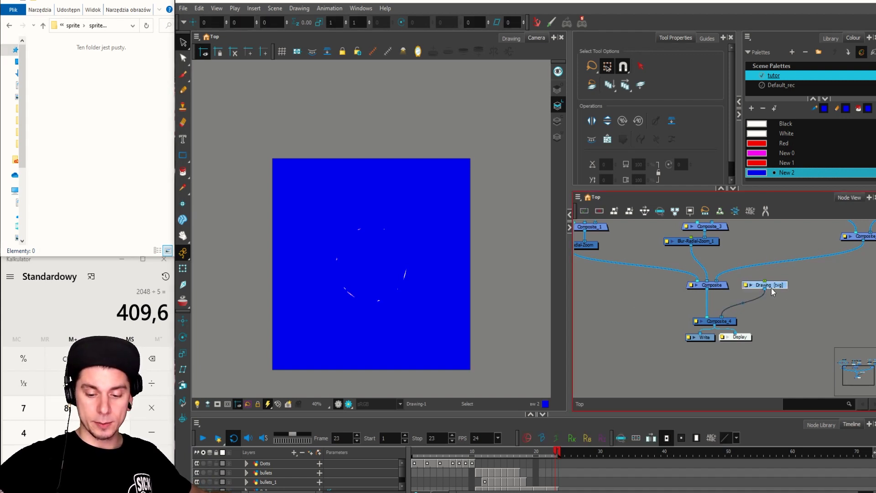
pyautogui.click(621, 439)
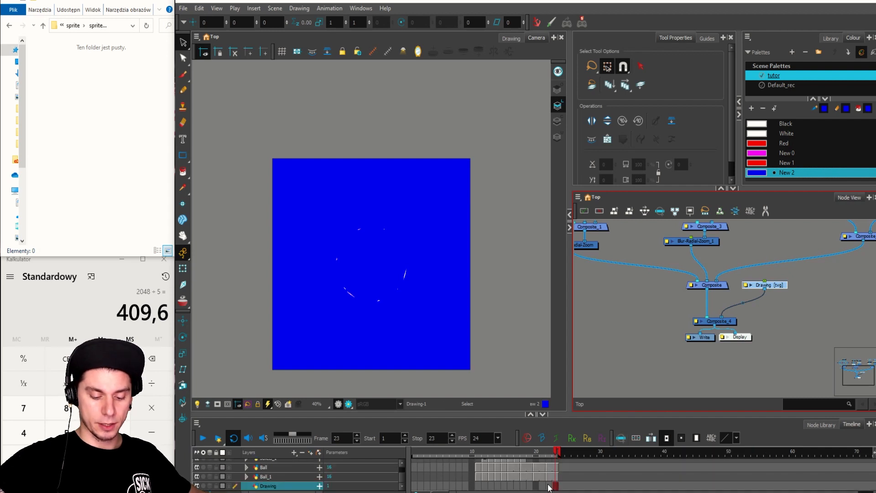
pyautogui.click(555, 486)
pyautogui.click(414, 486)
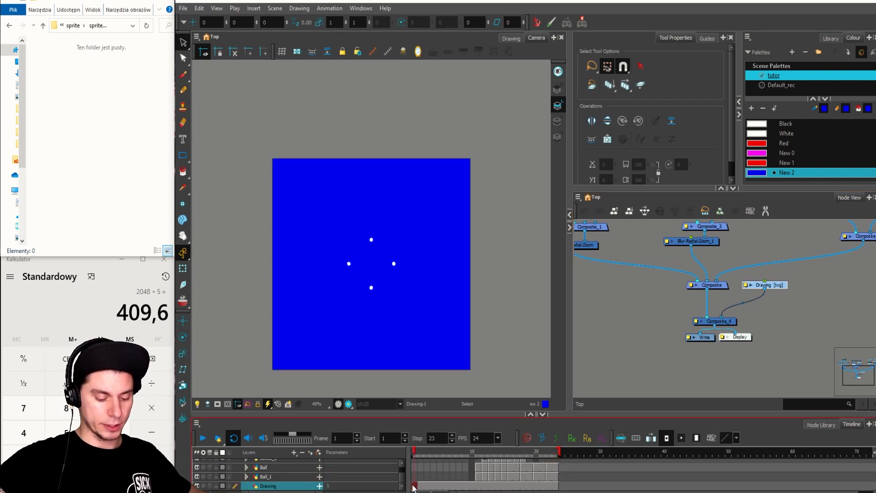
# Step: Export the scene to Easel JS as a fixed sprite sheet named sprite with the 409 × 409 sprite resolution
pyautogui.click(235, 196)
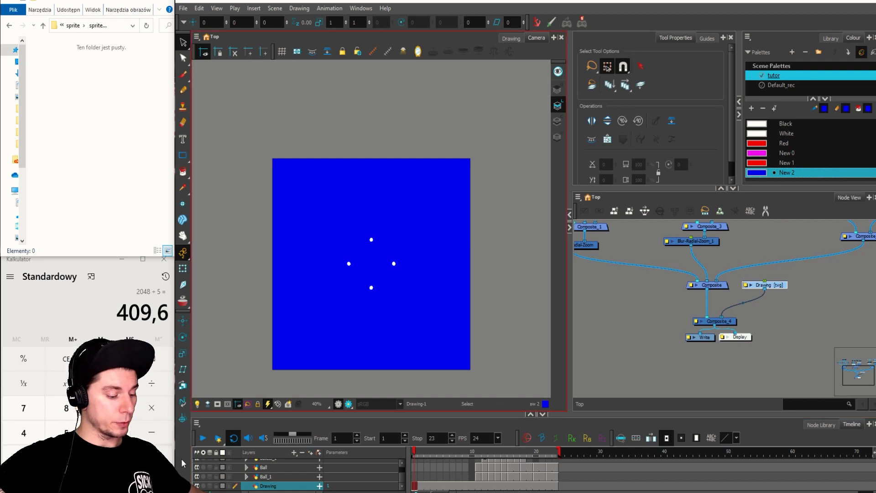
pyautogui.click(583, 21)
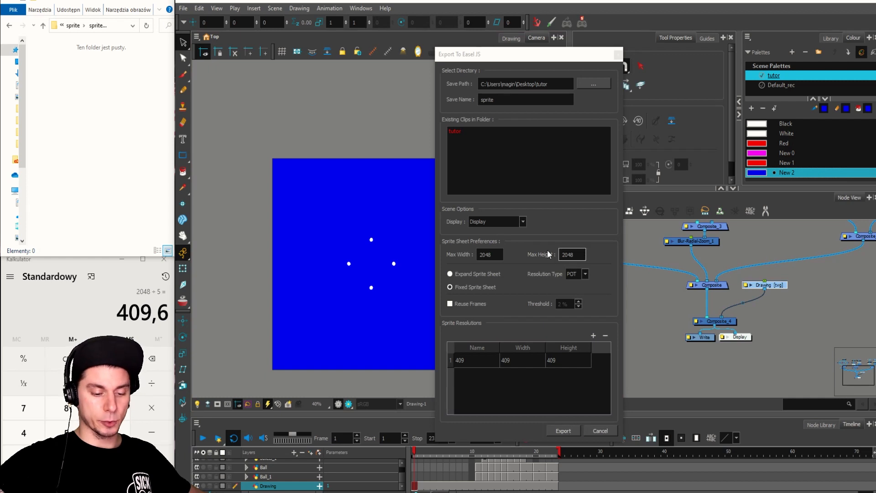
pyautogui.click(568, 431)
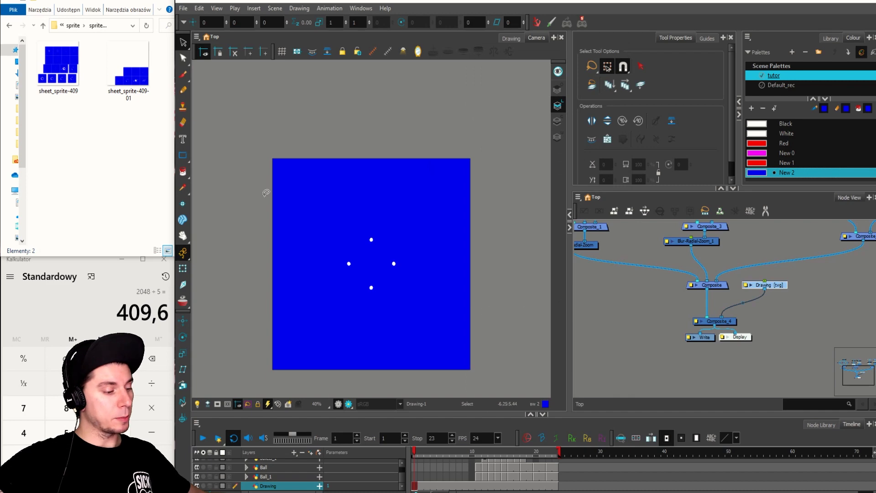
# Step: Open the exported sheet_sprite-409 image from the folder and capture a snip of the whole sprite sheet
pyautogui.doubleClick(72, 74)
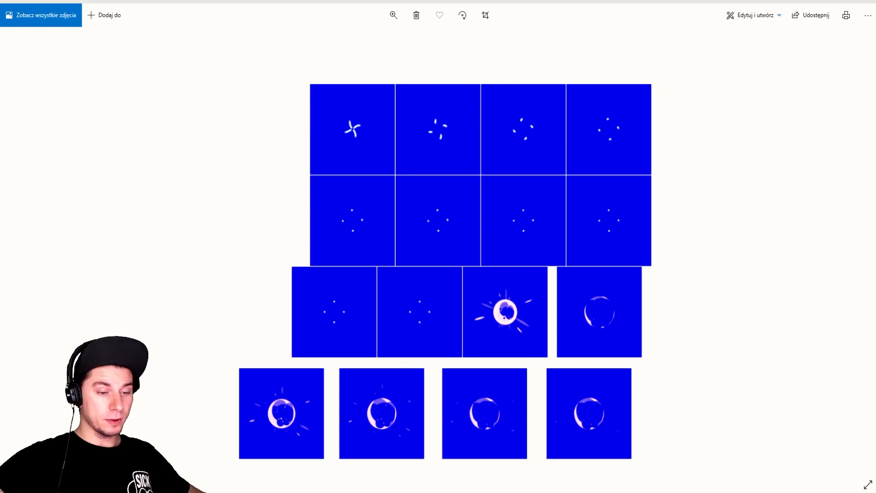
pyautogui.press('super+shift+s')
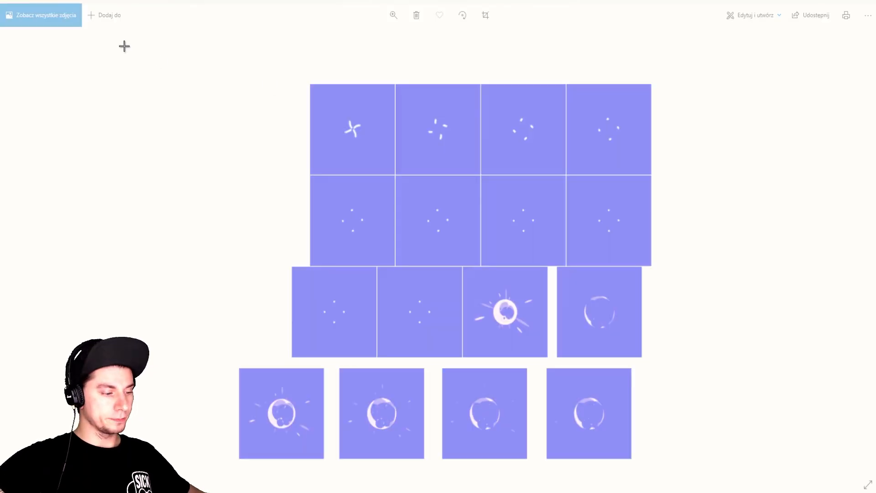
pyautogui.moveTo(123, 45); pyautogui.dragTo(786, 485)
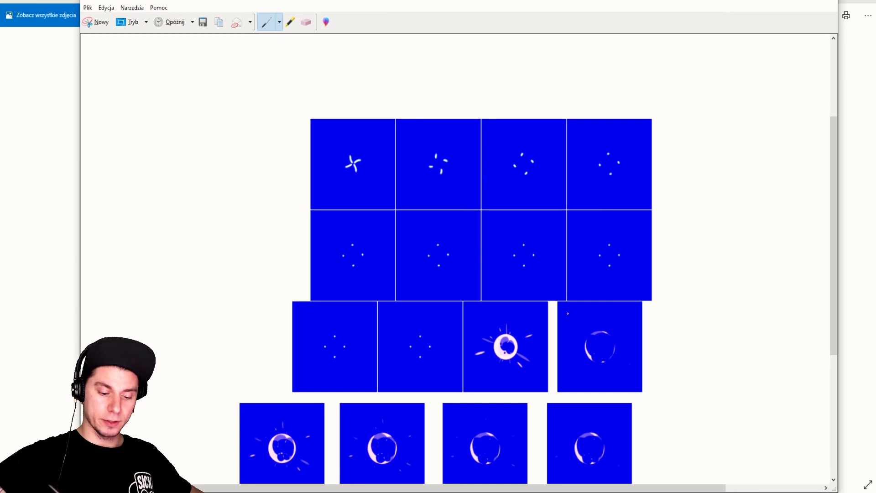
# Step: Outline in red the gaps on both sides of the third row's last frame and the blank area before the first frame, then discard the snip
pyautogui.moveTo(553, 300)
pyautogui.mouseDown()
pyautogui.moveTo(549, 385)
pyautogui.moveTo(559, 297)
pyautogui.mouseUp()
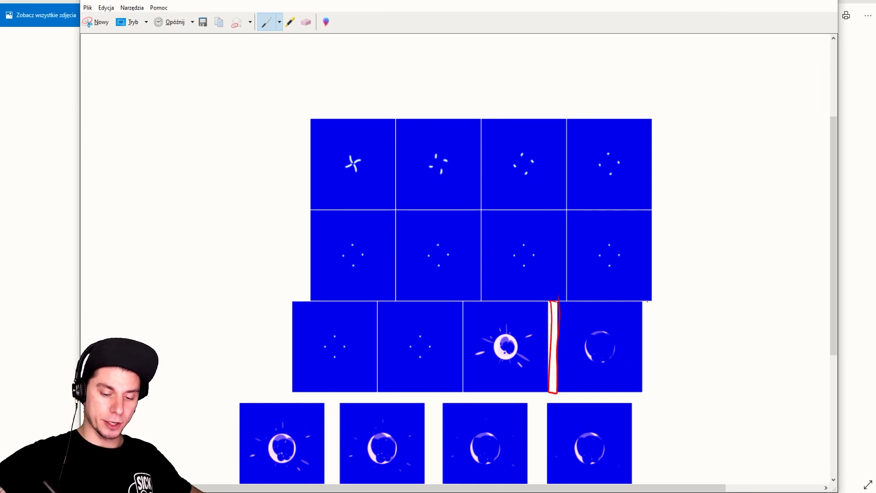
pyautogui.moveTo(643, 302)
pyautogui.mouseDown()
pyautogui.moveTo(651, 396)
pyautogui.moveTo(639, 371)
pyautogui.moveTo(643, 299)
pyautogui.mouseUp()
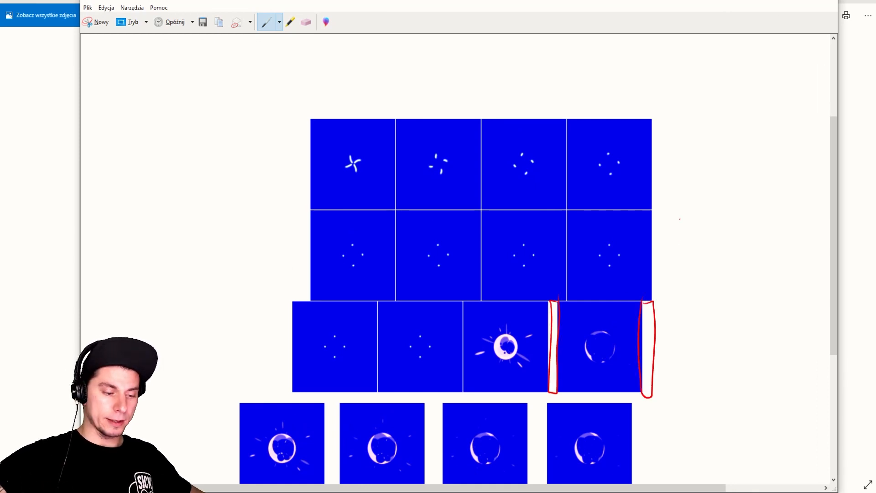
pyautogui.moveTo(305, 122)
pyautogui.mouseDown()
pyautogui.moveTo(209, 119)
pyautogui.moveTo(209, 171)
pyautogui.moveTo(238, 206)
pyautogui.moveTo(319, 208)
pyautogui.moveTo(310, 117)
pyautogui.mouseUp()
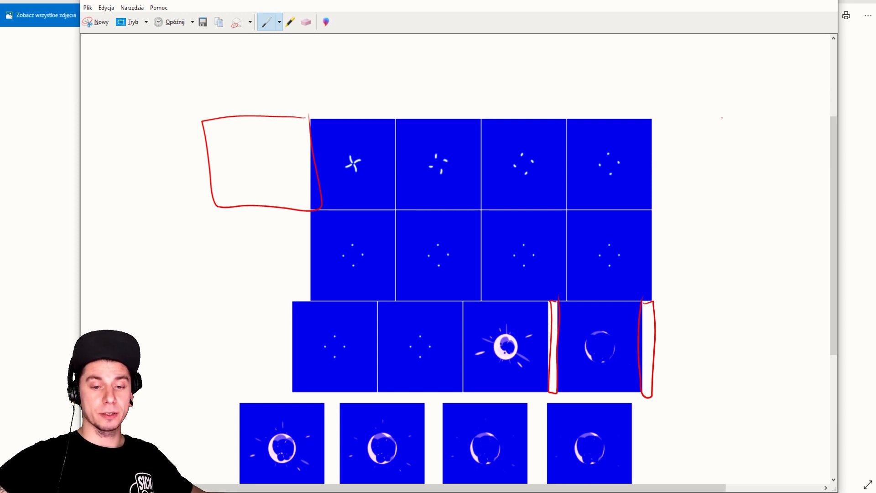
pyautogui.click(827, 1)
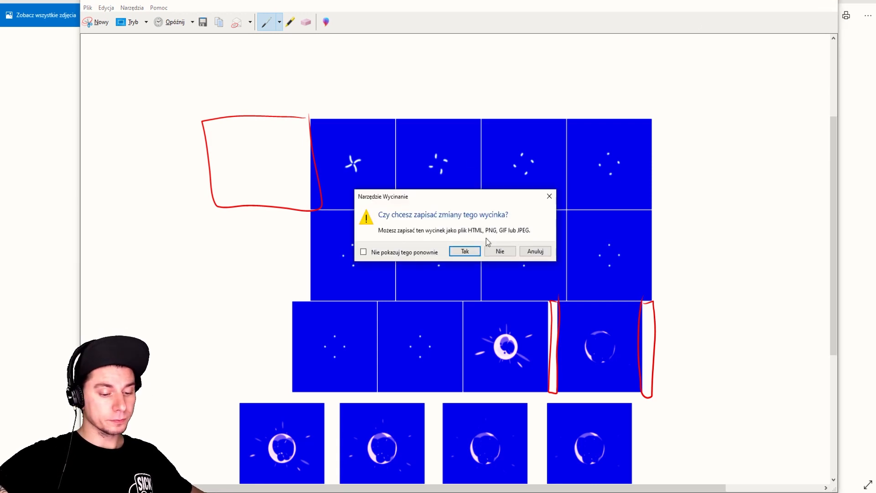
pyautogui.click(499, 251)
pyautogui.click(867, 2)
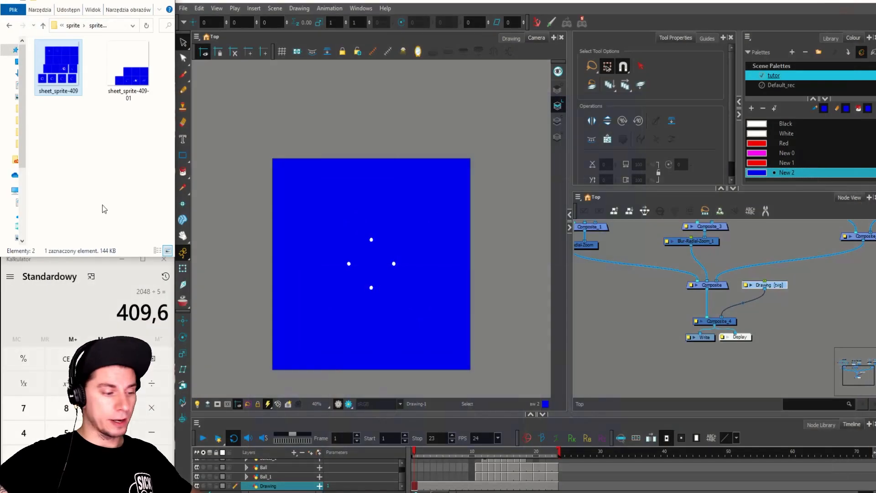
pyautogui.click(115, 150)
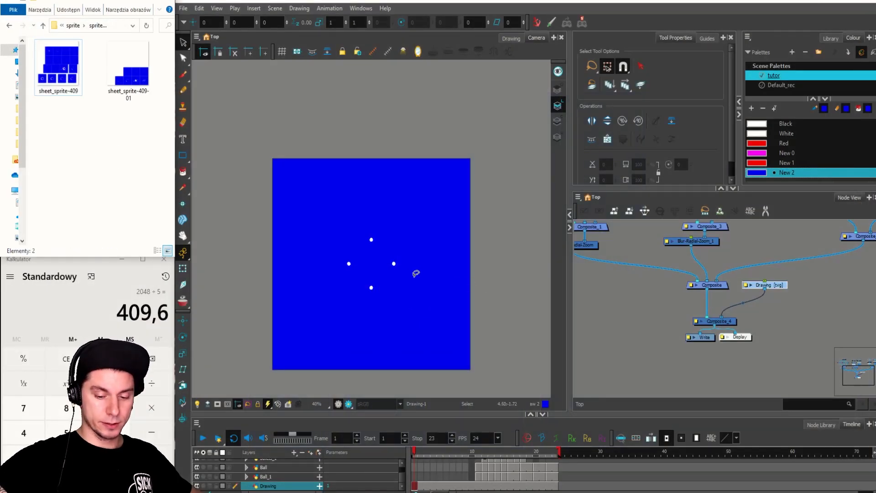
# Step: On the Drawing layer, brush two small ovals outside the blue square, one beside it and one below it, and fill both with blue
pyautogui.click(627, 297)
pyautogui.click(785, 286)
pyautogui.scroll(-2, 470, 249)
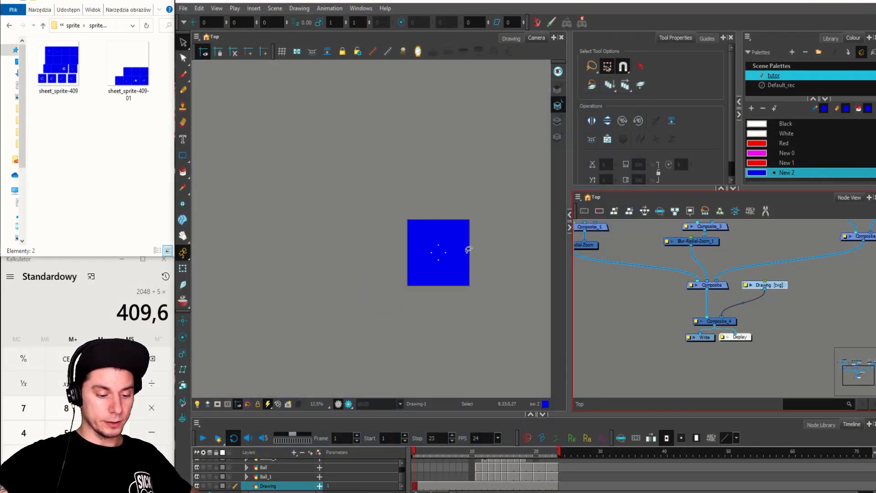
pyautogui.scroll(1, 470, 248)
pyautogui.hotkey('alt', 'b')
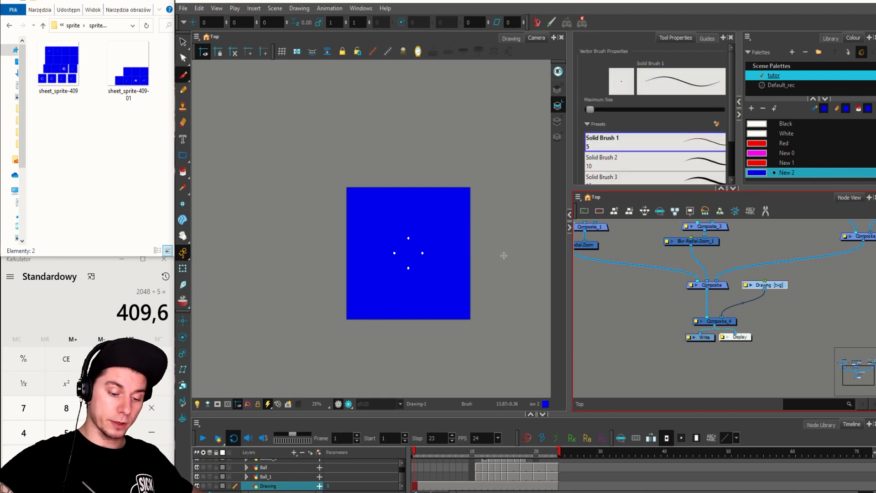
pyautogui.moveTo(501, 254)
pyautogui.mouseDown()
pyautogui.moveTo(501, 268)
pyautogui.moveTo(502, 256)
pyautogui.mouseUp()
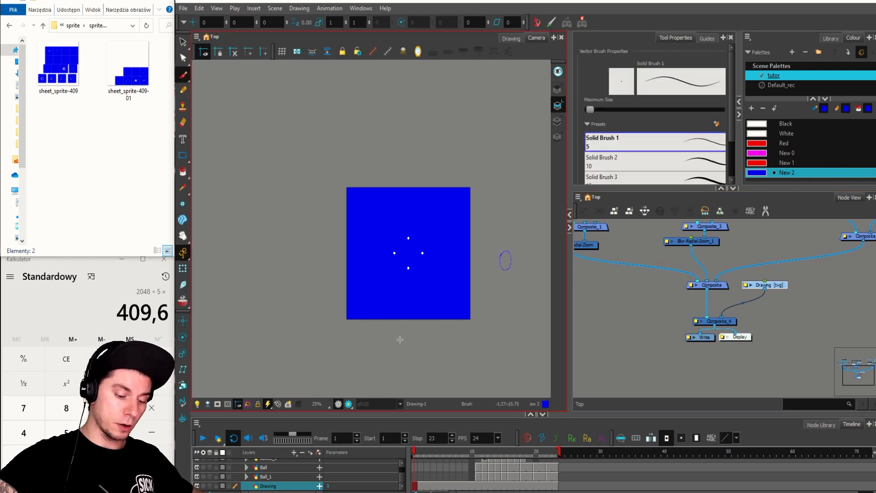
pyautogui.moveTo(400, 338)
pyautogui.mouseDown()
pyautogui.moveTo(405, 352)
pyautogui.moveTo(392, 344)
pyautogui.mouseUp()
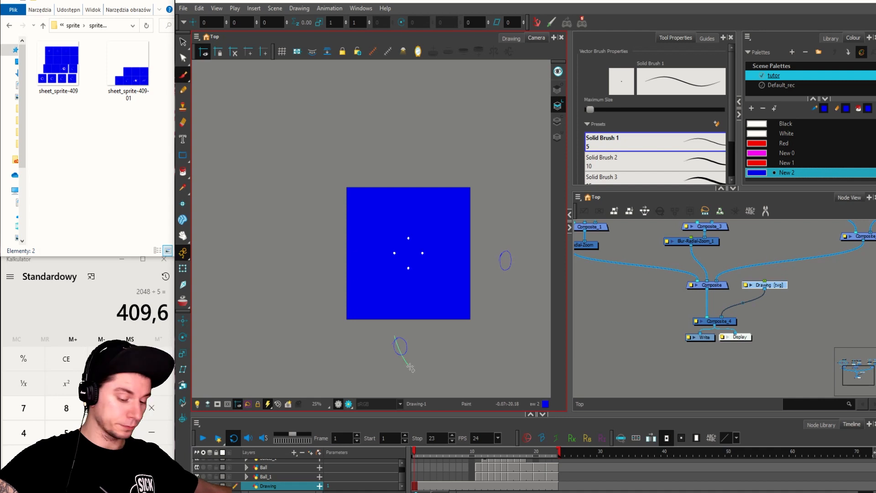
pyautogui.click(505, 260)
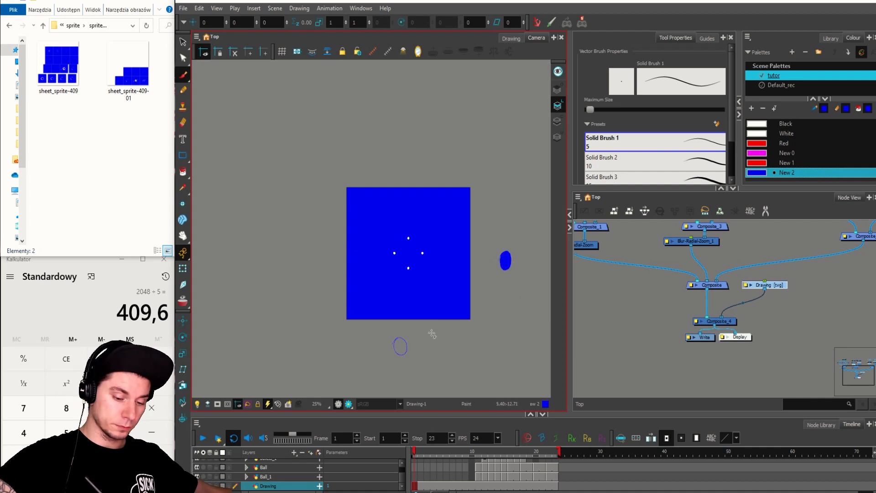
pyautogui.click(404, 347)
# Step: Delete the two exported sprite sheets and export the scene to Easel JS again with the 409 × 409 sprite resolution
pyautogui.moveTo(150, 122); pyautogui.dragTo(53, 67)
pyautogui.press('Delete')
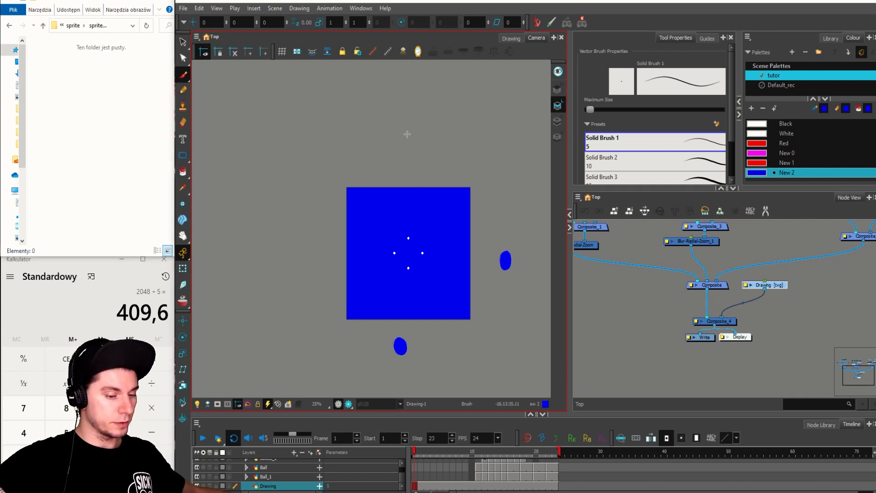
pyautogui.click(581, 22)
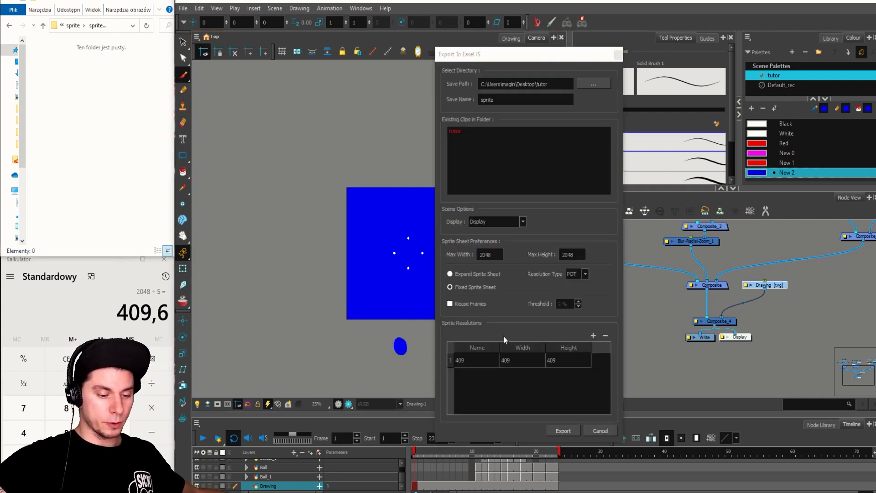
pyautogui.click(550, 429)
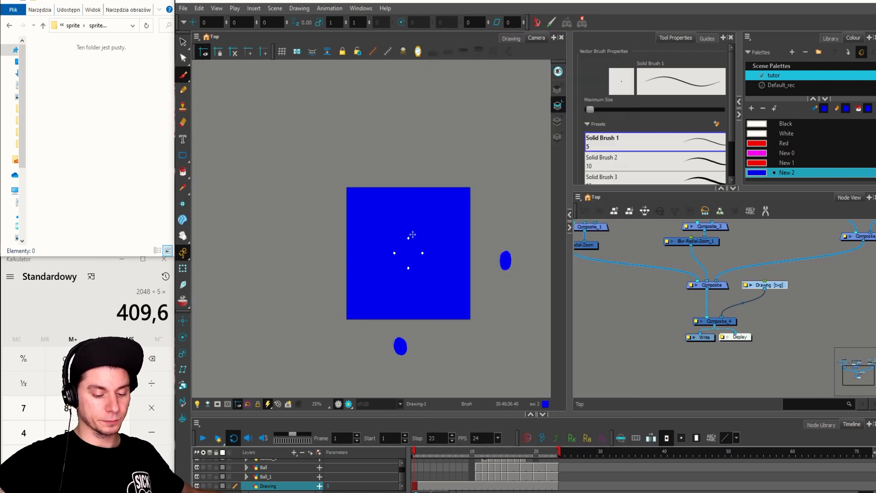
# Step: Open the new sheet_sprite-409 image and capture a snip of its nine evenly spaced frames
pyautogui.click(75, 70)
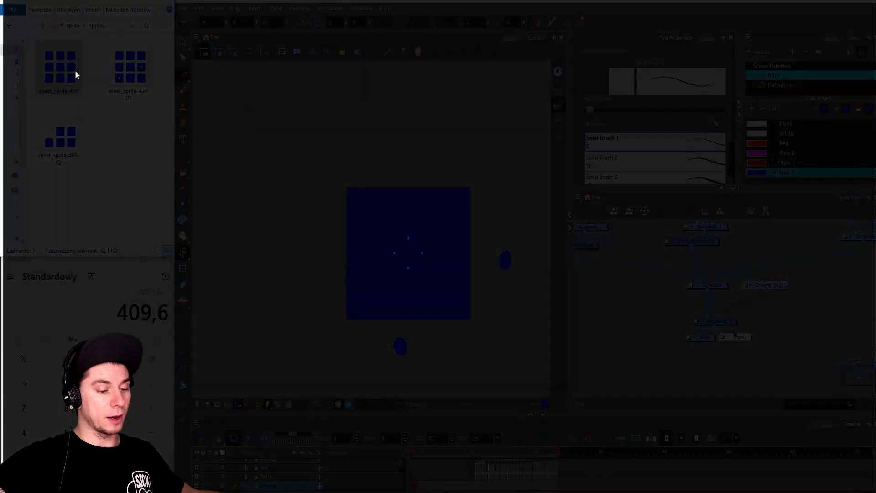
pyautogui.doubleClick(75, 69)
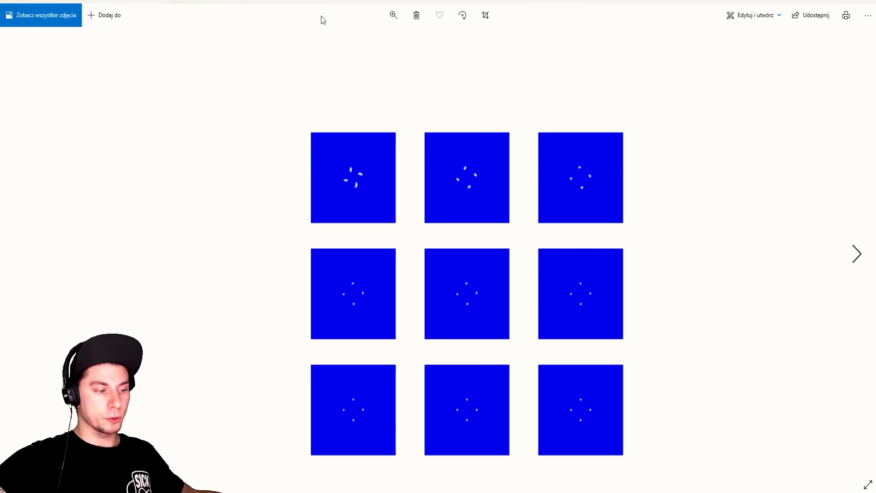
pyautogui.press('super+shift+s')
pyautogui.moveTo(162, 63); pyautogui.dragTo(716, 486)
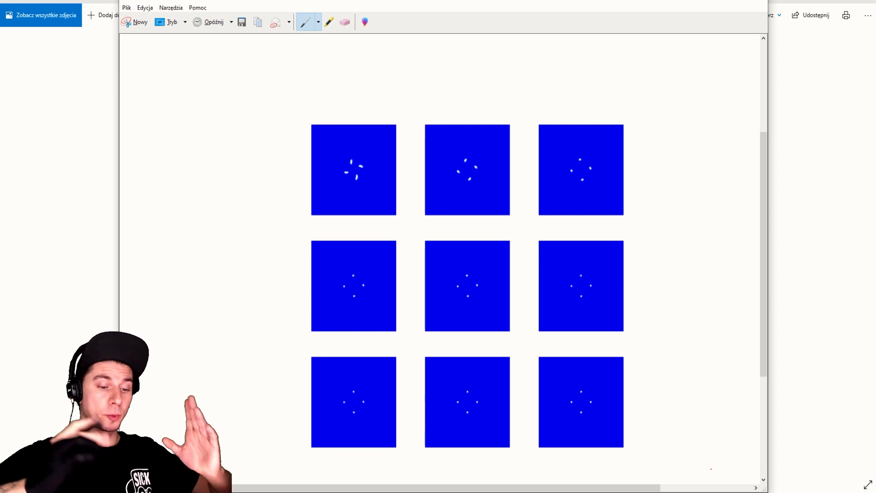
# Step: Outline in red the second and third top-row frames with their margins, mark the third frame's side margin, and discard the snip
pyautogui.moveTo(523, 112)
pyautogui.mouseDown()
pyautogui.moveTo(527, 229)
pyautogui.moveTo(456, 230)
pyautogui.moveTo(414, 219)
pyautogui.moveTo(409, 108)
pyautogui.moveTo(642, 108)
pyautogui.moveTo(640, 208)
pyautogui.moveTo(625, 234)
pyautogui.moveTo(527, 230)
pyautogui.mouseUp()
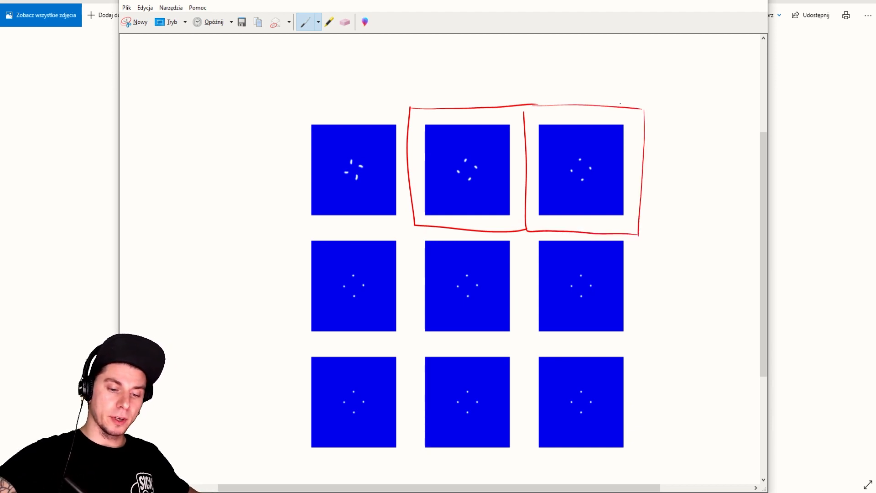
pyautogui.moveTo(624, 124); pyautogui.dragTo(643, 122)
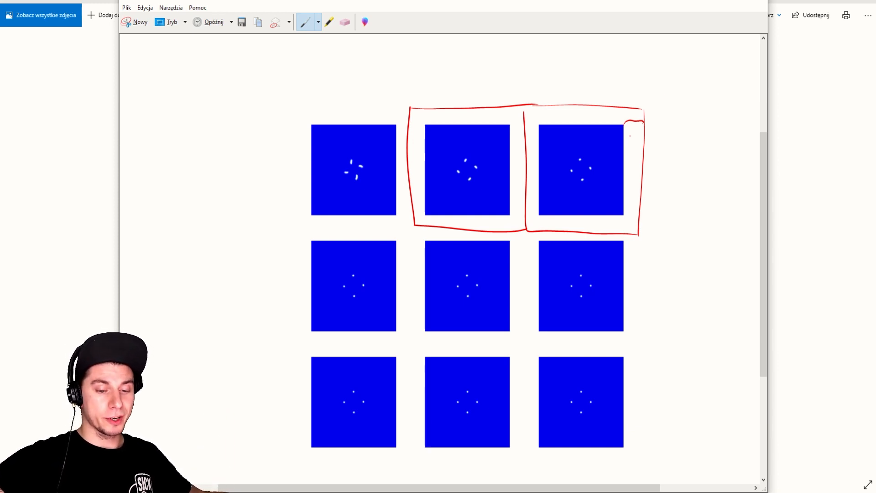
pyautogui.click(761, 0)
pyautogui.click(483, 251)
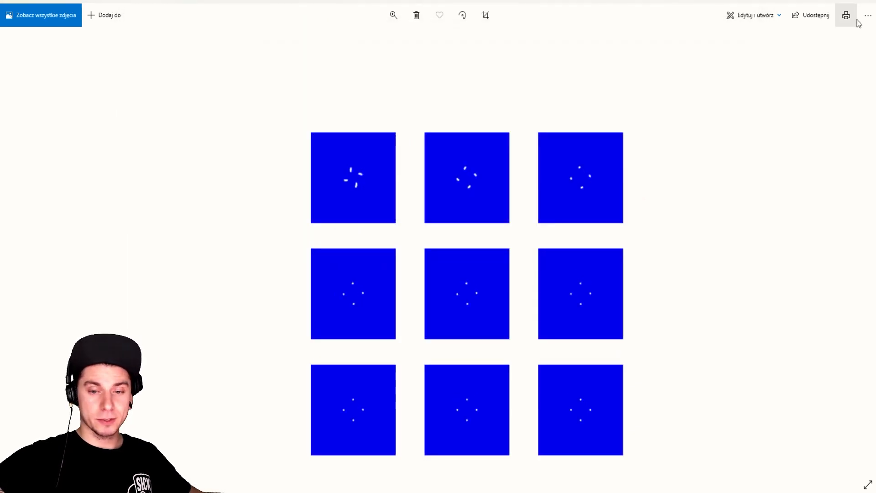
# Step: Close the sprite sheet image and delete the three exported sheets from the folder
pyautogui.click(866, 5)
pyautogui.moveTo(161, 164); pyautogui.dragTo(34, 40)
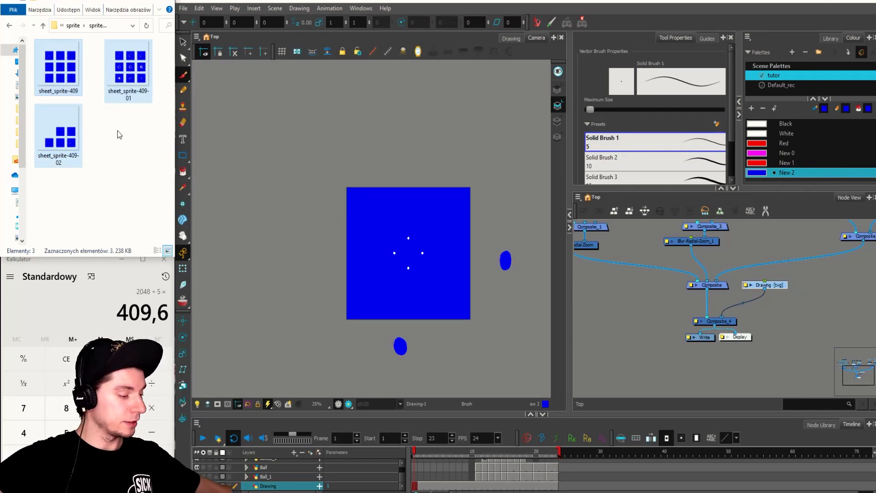
pyautogui.press('Delete')
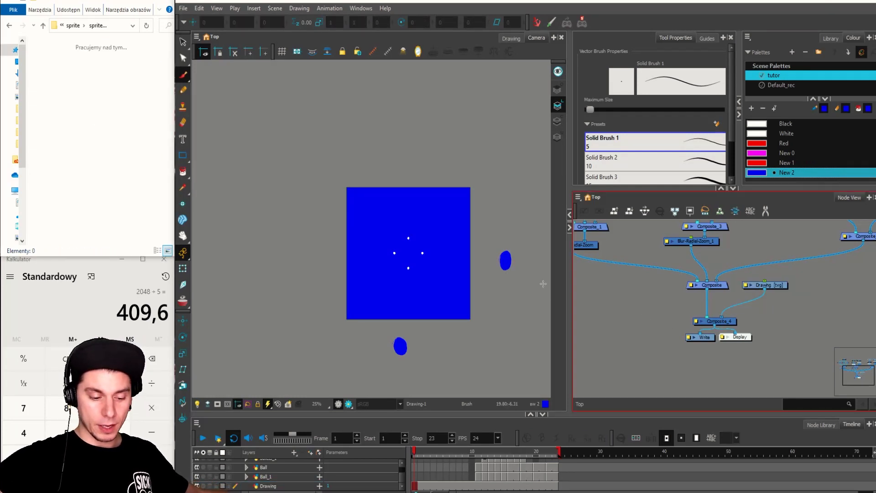
# Step: Select and delete the two blue ovals outside the square on the Drawing layer
pyautogui.hotkey('alt', 's')
pyautogui.moveTo(517, 227); pyautogui.dragTo(513, 267)
pyautogui.press('Delete')
pyautogui.moveTo(456, 336); pyautogui.dragTo(401, 361)
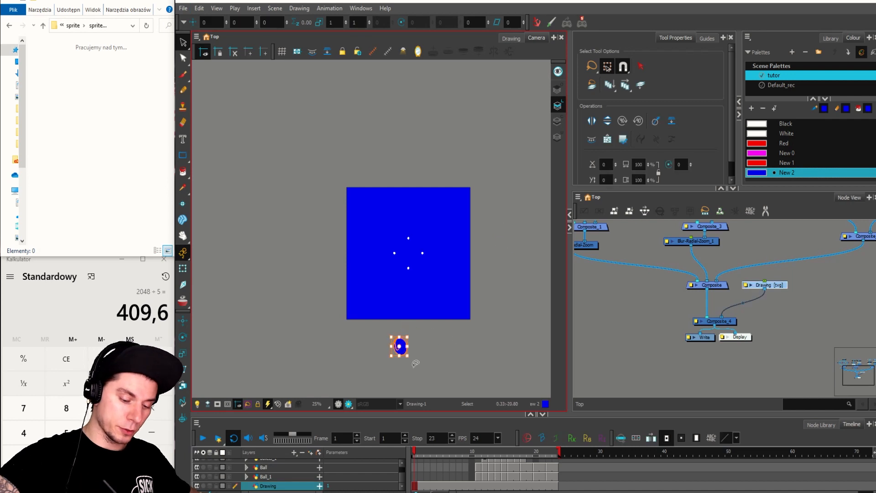
pyautogui.press('Delete')
# Step: Duplicate the Drawing node in the Node View with Paste Special, creating new columns for the copy
pyautogui.click(677, 293)
pyautogui.scroll(-3, 677, 292)
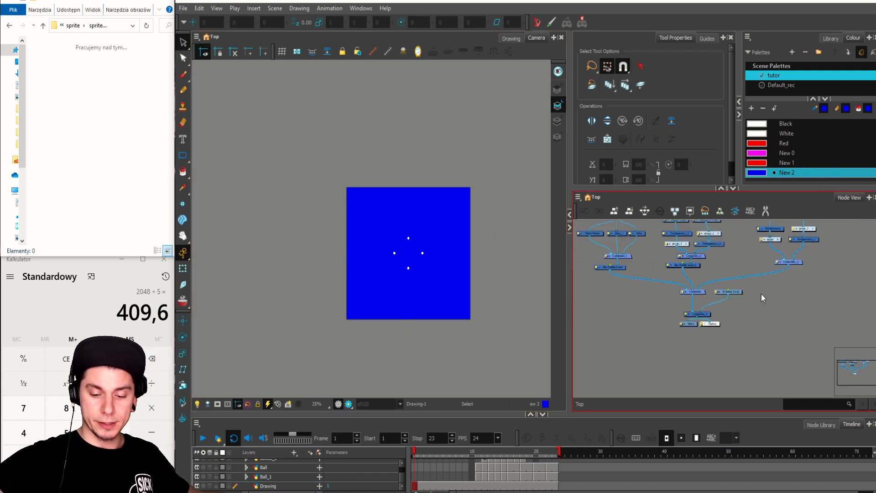
pyautogui.scroll(3, 760, 294)
pyautogui.moveTo(700, 292); pyautogui.dragTo(714, 290)
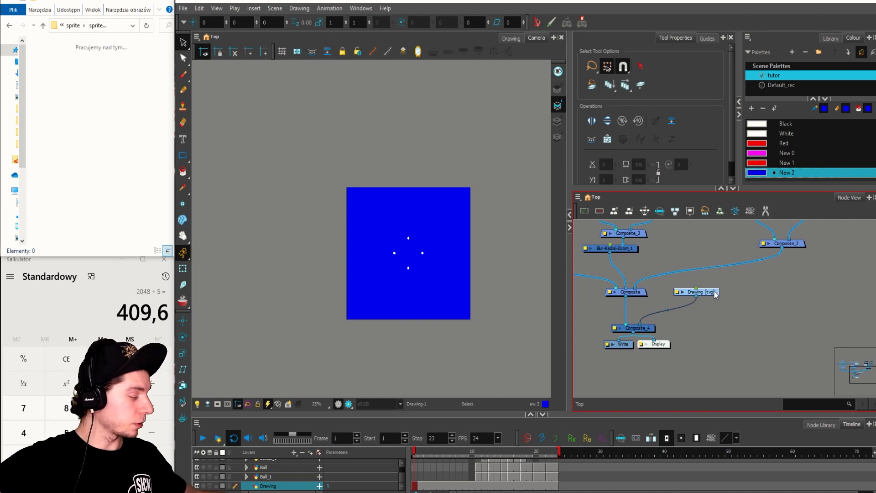
pyautogui.hotkey('ctrl', 'shift', 'v')
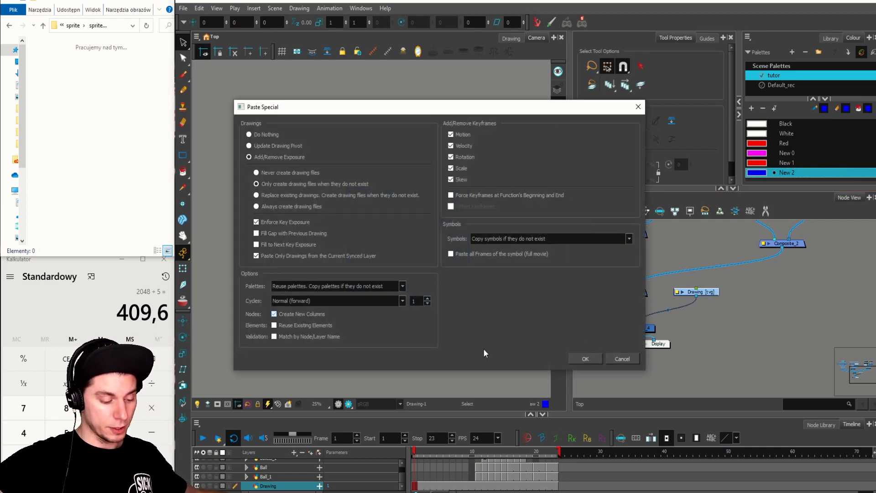
pyautogui.click(591, 358)
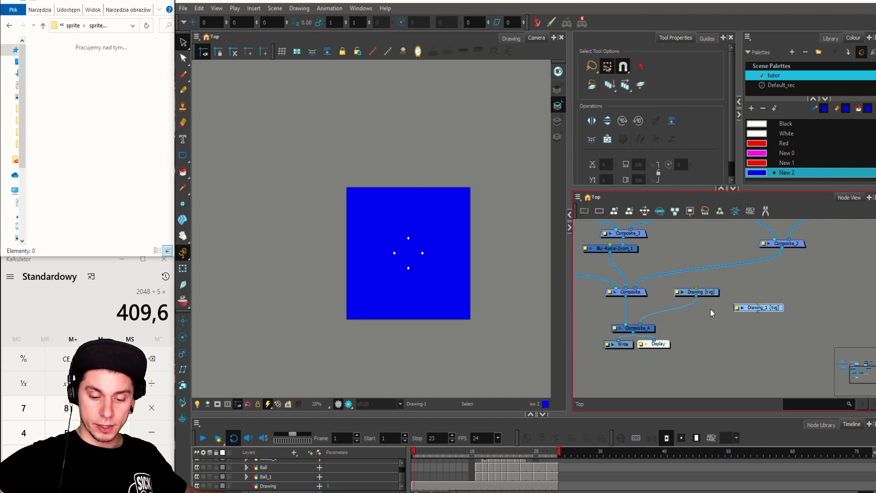
# Step: Rename the original Drawing node to Mask1 and its copy to Mask2
pyautogui.click(677, 292)
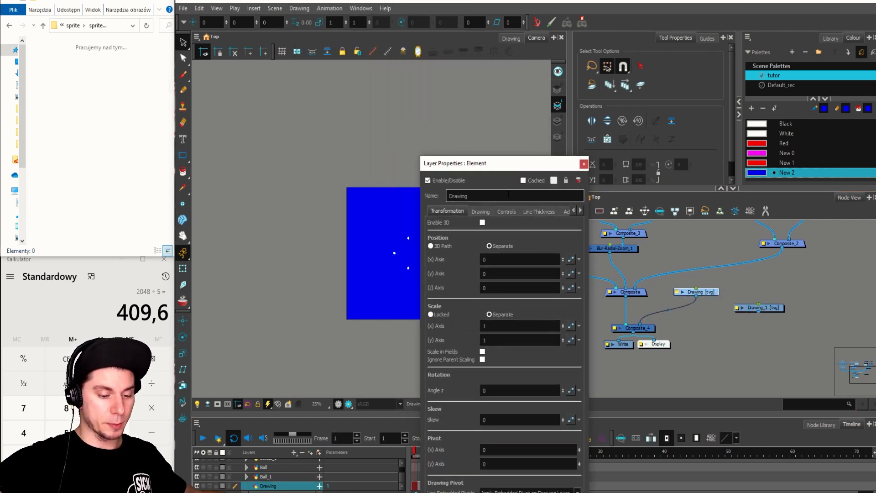
pyautogui.write('M')
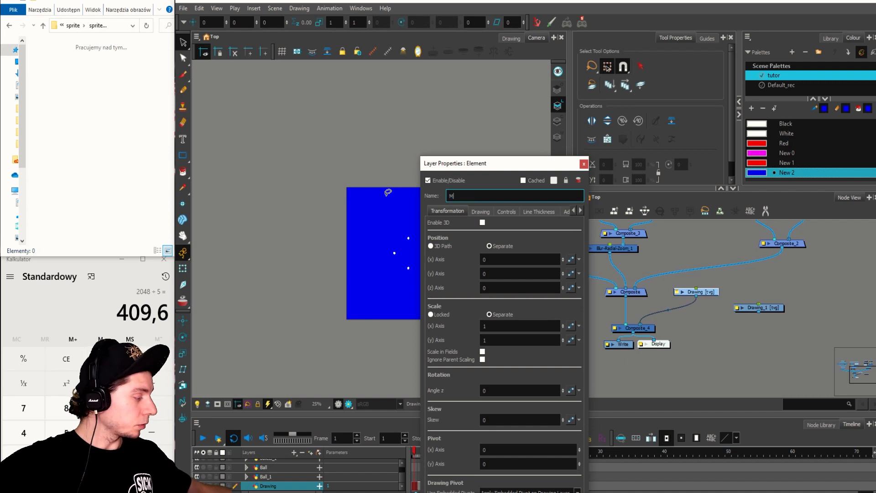
pyautogui.write('ask1')
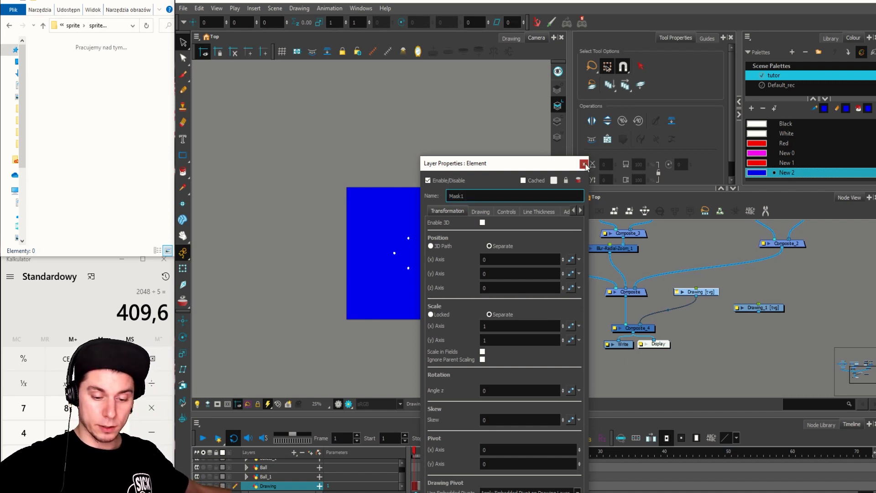
pyautogui.click(583, 164)
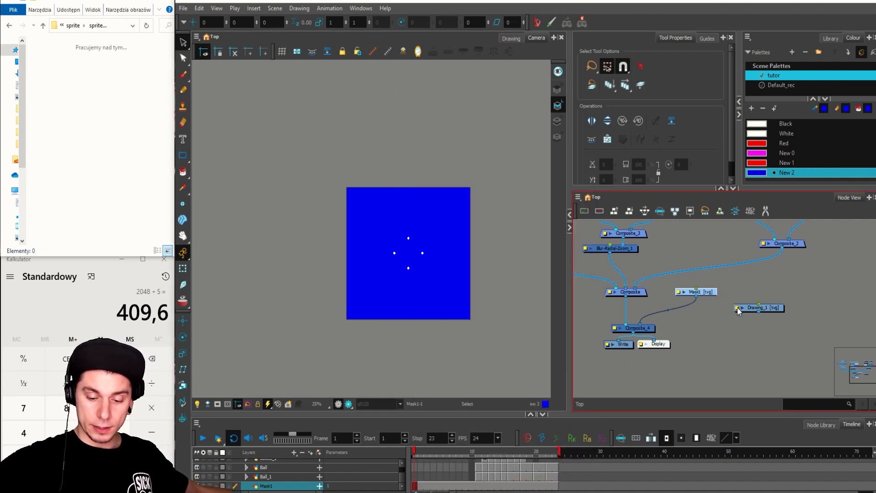
pyautogui.doubleClick(736, 308)
pyautogui.write('M')
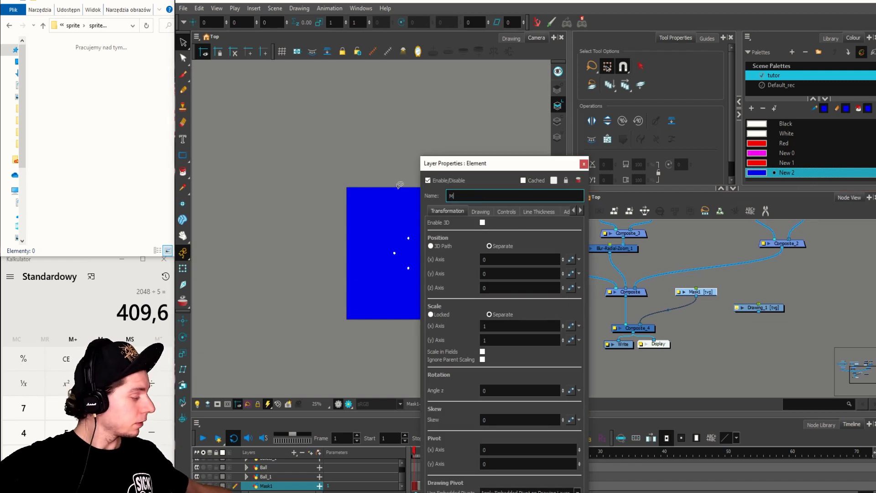
pyautogui.write('ask2')
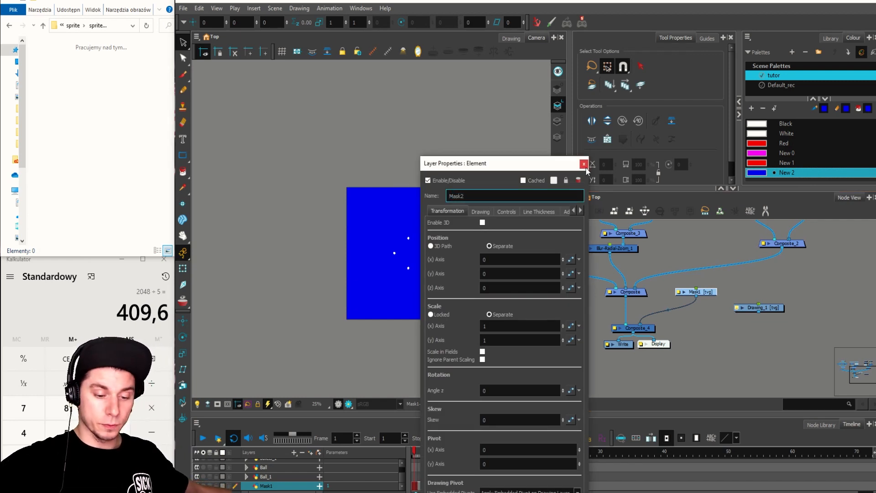
pyautogui.click(584, 163)
# Step: Connect Mask2 to Composite_4, tidy the node layout around it, and disable Mask2
pyautogui.moveTo(759, 312); pyautogui.dragTo(638, 324)
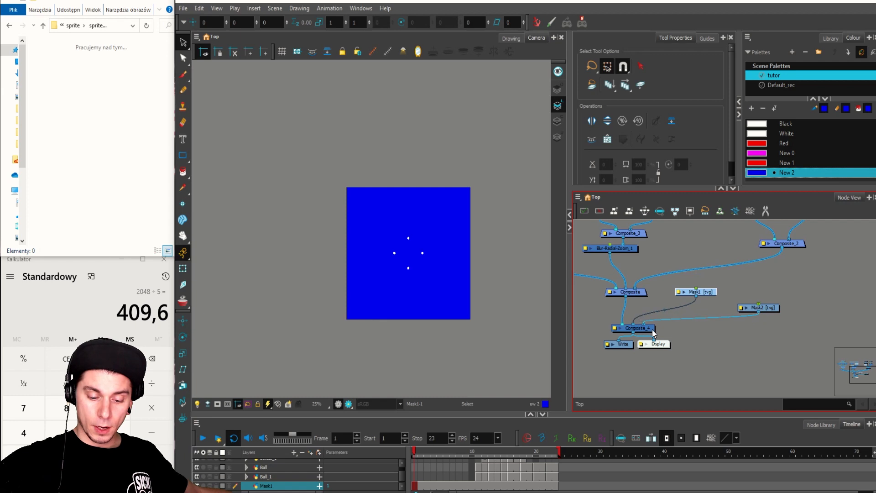
pyautogui.click(601, 358)
pyautogui.moveTo(600, 358); pyautogui.dragTo(643, 347)
pyautogui.click(690, 353)
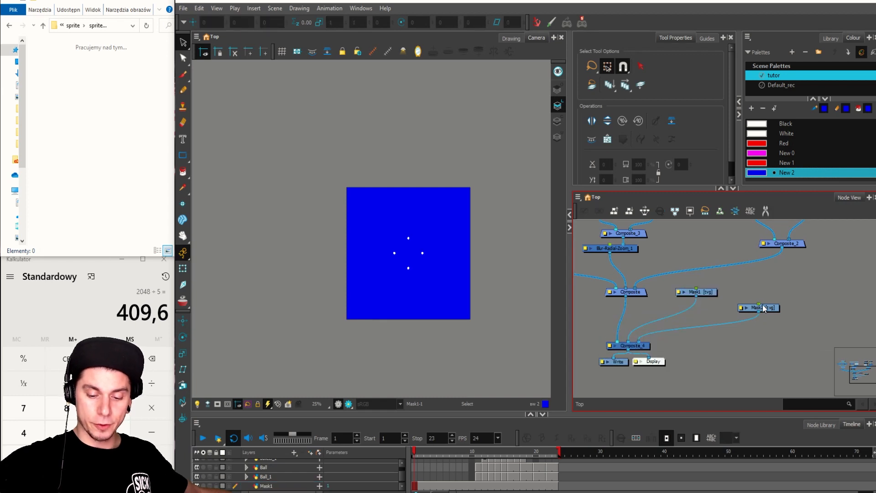
pyautogui.moveTo(762, 307); pyautogui.dragTo(741, 313)
pyautogui.press('d')
pyautogui.click(762, 294)
# Step: Recolour the Mask1 square with the magenta New 0 swatch
pyautogui.click(708, 295)
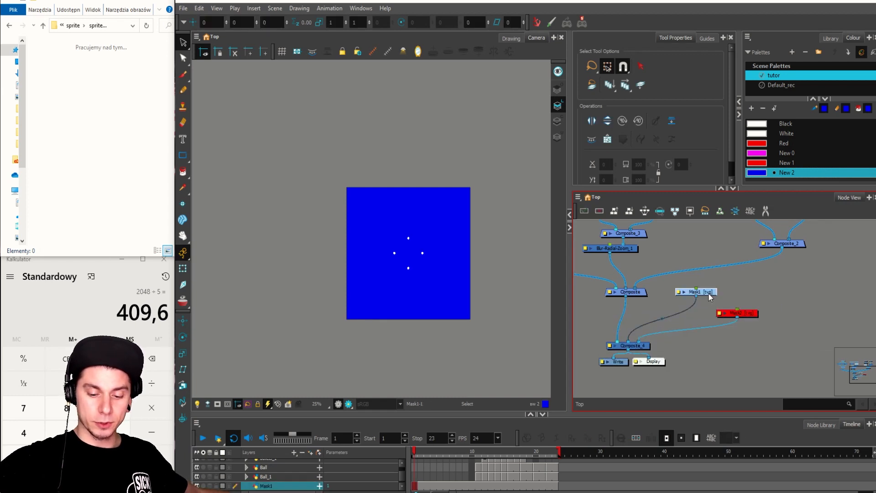
pyautogui.click(440, 230)
pyautogui.click(766, 153)
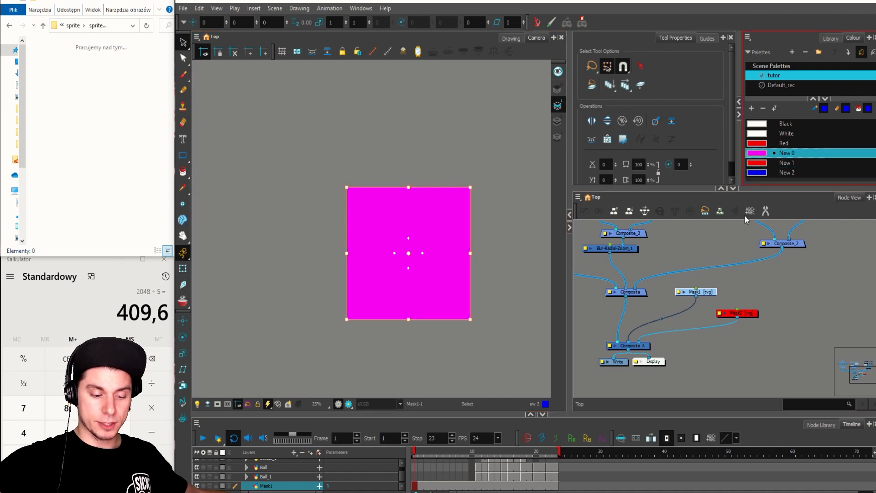
pyautogui.click(751, 290)
pyautogui.scroll(-2, 449, 208)
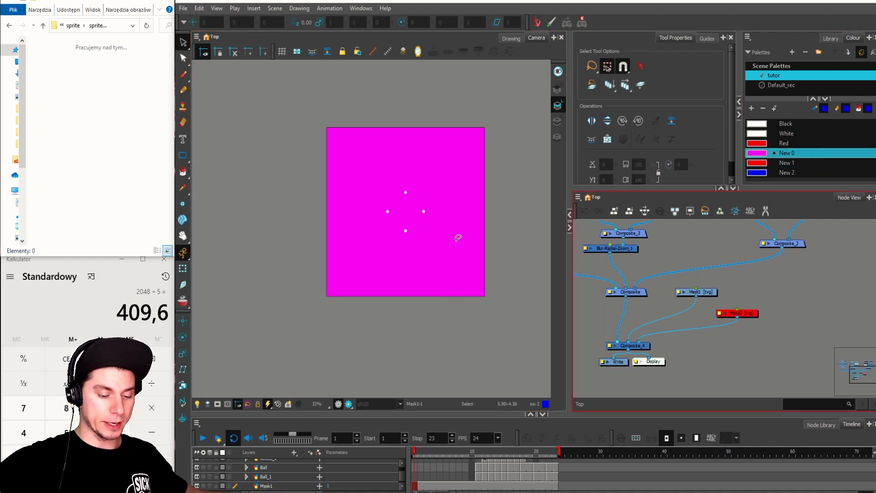
pyautogui.scroll(3, 458, 238)
# Step: Insert a Cutter node between Composite and Composite_4 and reroute Mask1 from Composite_4 into the Cutter's matte input
pyautogui.click(821, 425)
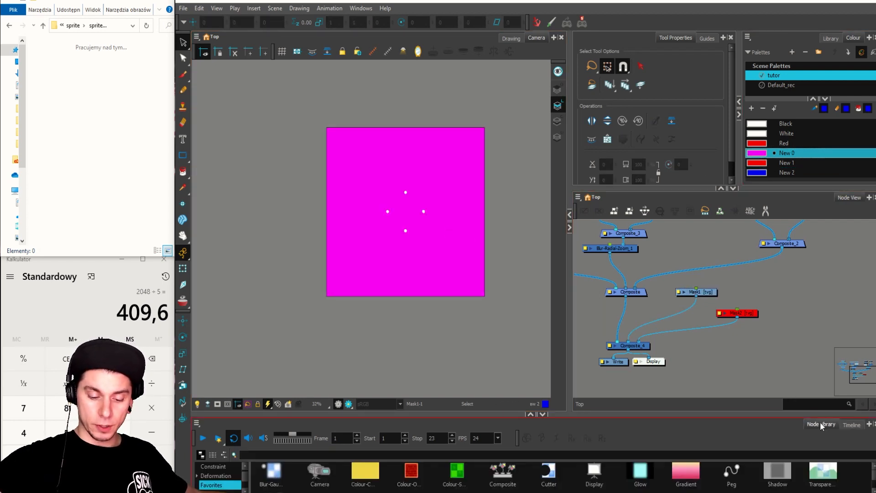
pyautogui.click(552, 479)
pyautogui.moveTo(588, 353); pyautogui.dragTo(672, 315)
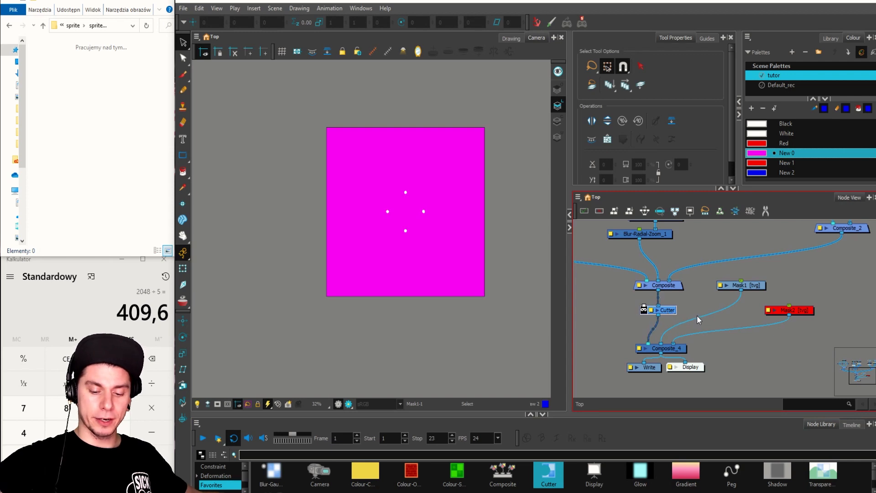
pyautogui.moveTo(697, 317); pyautogui.dragTo(692, 354)
pyautogui.click(675, 332)
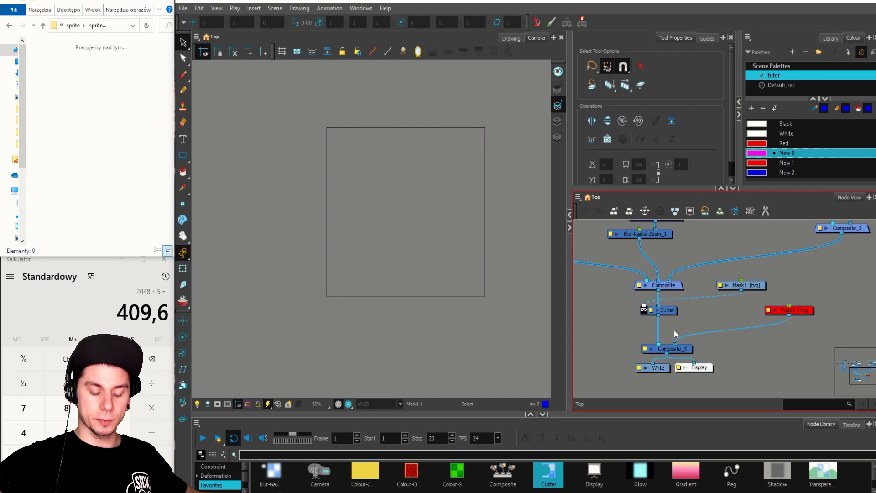
# Step: Turn on the Inverted option of the Cutter node and close its layer properties
pyautogui.doubleClick(652, 311)
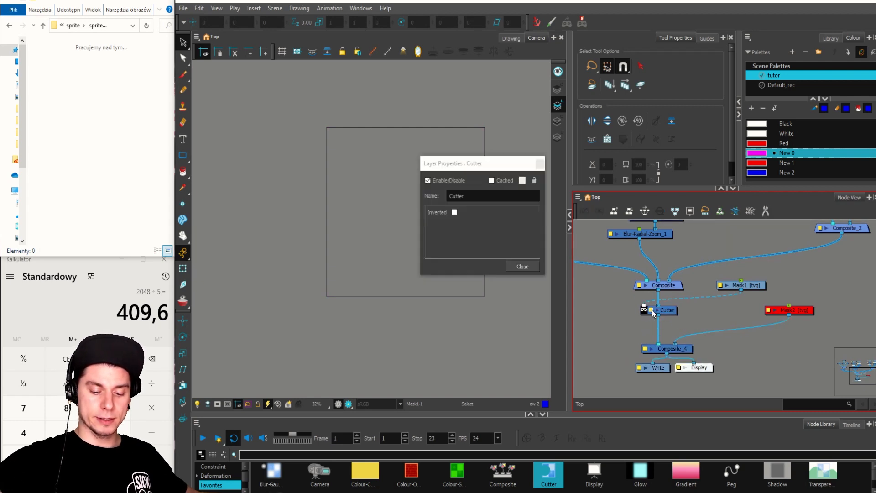
pyautogui.click(644, 312)
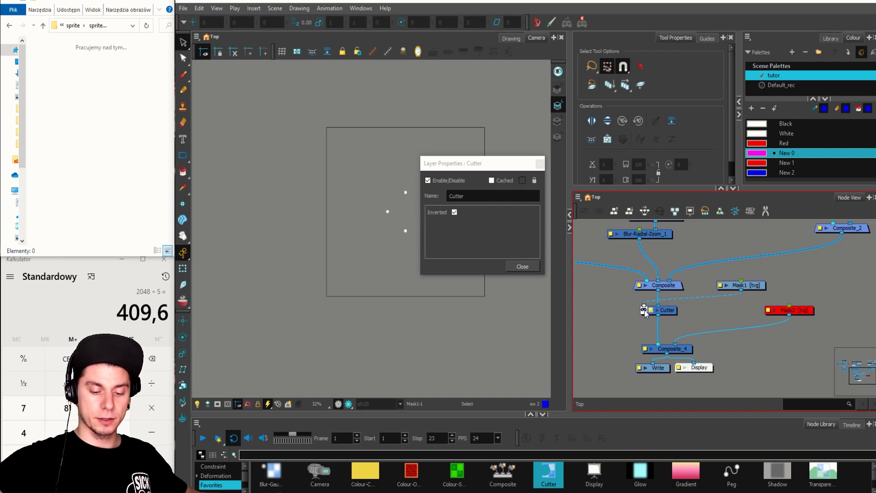
pyautogui.click(539, 163)
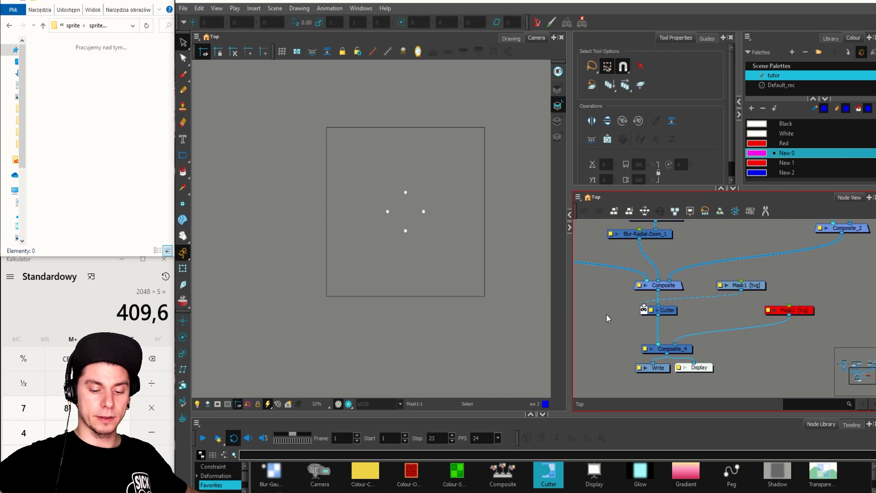
# Step: Try connecting Mask1 to Composite_4 in addition to the Cutter, and remove that extra connection
pyautogui.moveTo(741, 290); pyautogui.dragTo(667, 346)
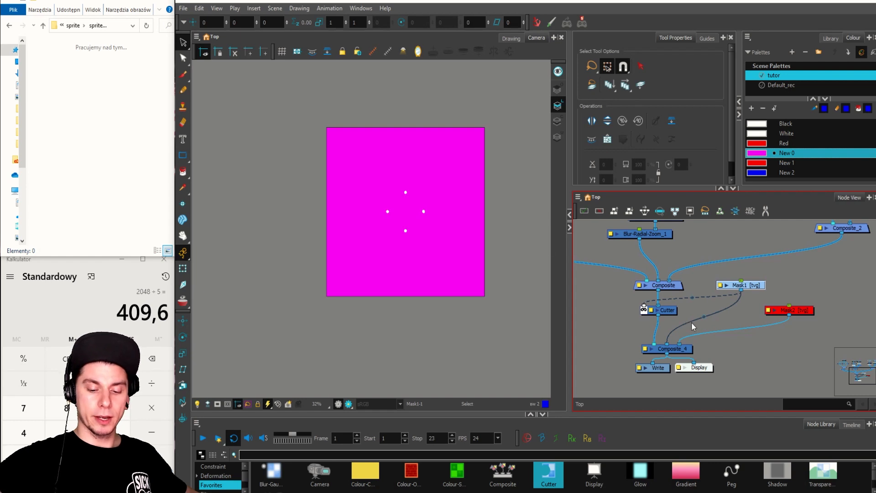
pyautogui.moveTo(689, 322); pyautogui.dragTo(703, 319)
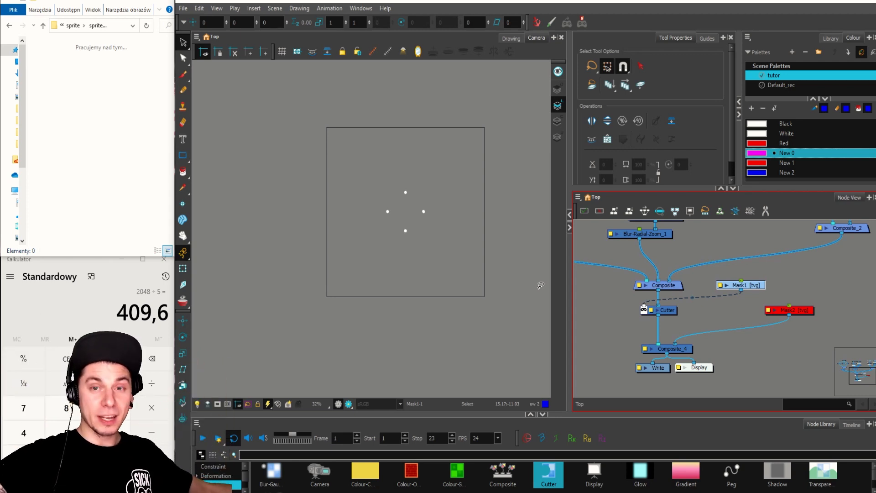
pyautogui.click(598, 294)
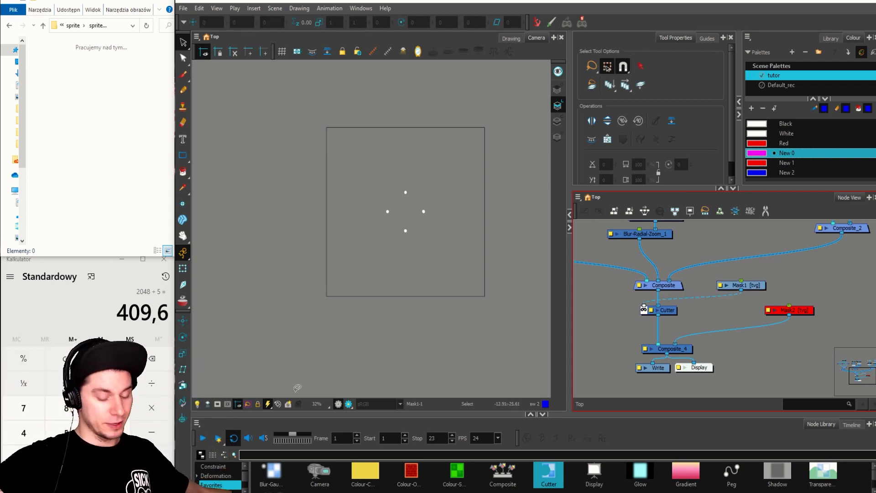
# Step: Re-enable Mask2 and export the Easel JS sprite sheet named sprite with 409 × 409 frames and a 2048 × 2048 maximum size
pyautogui.click(785, 325)
pyautogui.moveTo(786, 324); pyautogui.dragTo(787, 318)
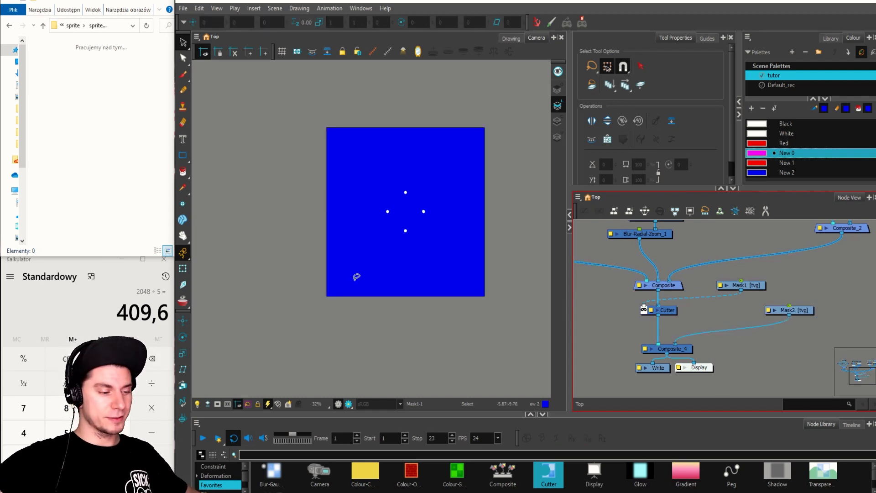
pyautogui.click(581, 22)
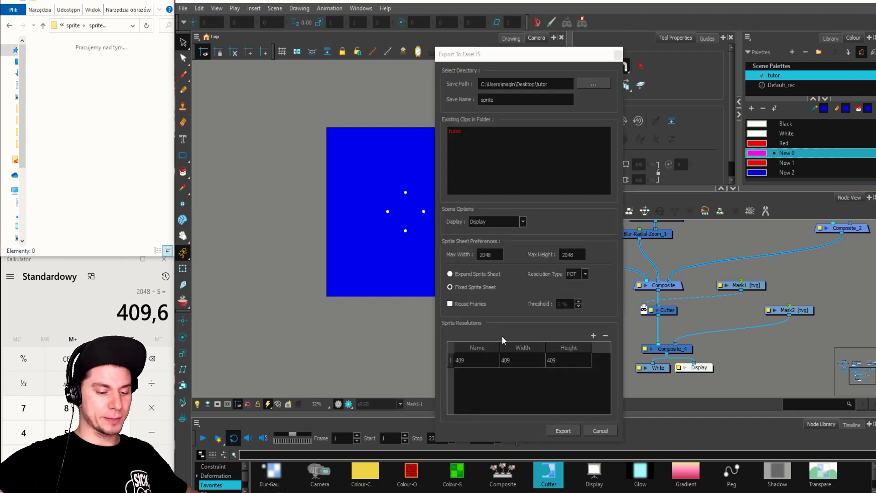
pyautogui.click(558, 432)
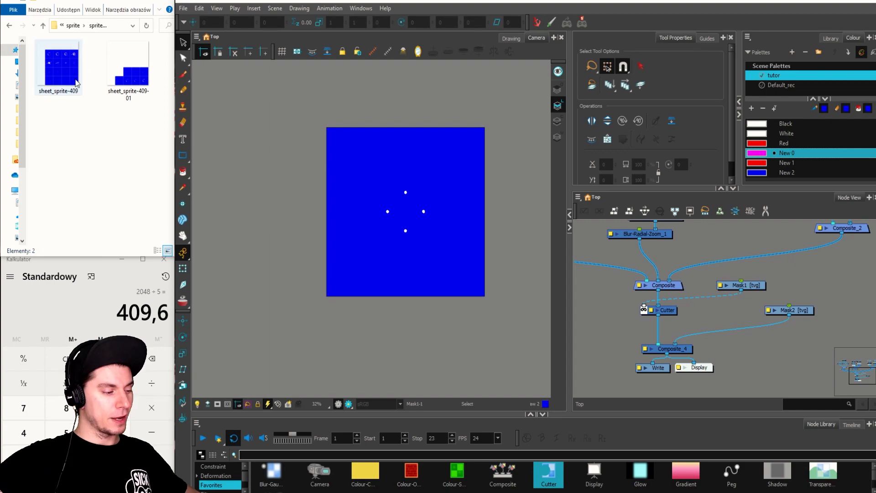
# Step: Open the exported sheet_sprite-409 image and capture a snip of its blue frame grid
pyautogui.doubleClick(60, 66)
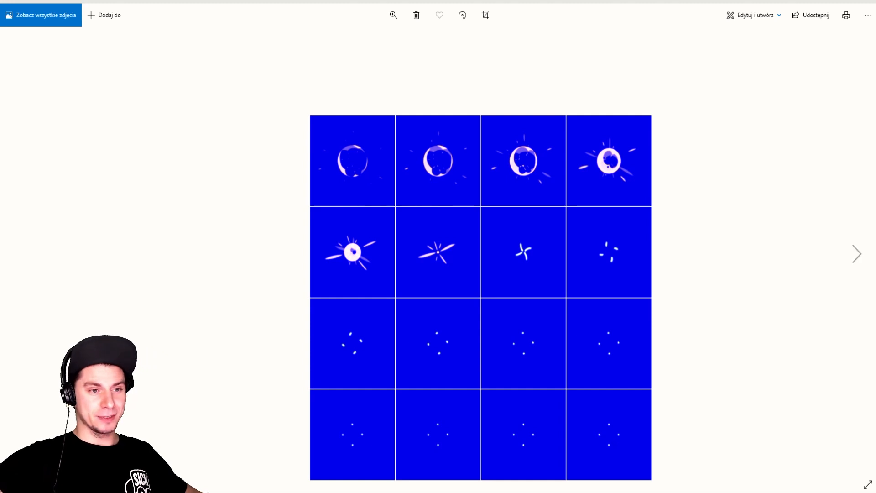
pyautogui.press('super+shift+s')
pyautogui.moveTo(170, 68); pyautogui.dragTo(692, 479)
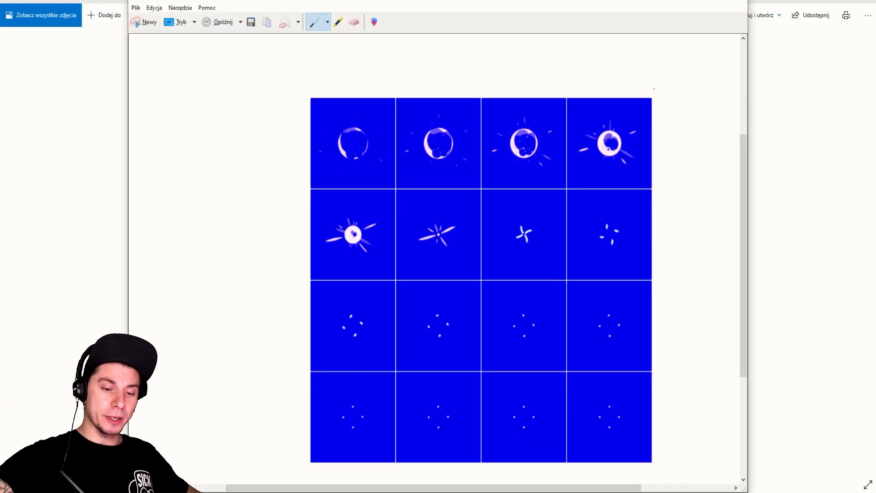
# Step: Annotate the sheet's width in red as 2048 / 5, mark the frame divisions and a frame gap, discard the snip and close the image
pyautogui.moveTo(651, 98)
pyautogui.mouseDown()
pyautogui.moveTo(654, 68)
pyautogui.moveTo(465, 56)
pyautogui.moveTo(265, 70)
pyautogui.moveTo(261, 93)
pyautogui.mouseUp()
pyautogui.moveTo(460, 47)
pyautogui.mouseDown()
pyautogui.moveTo(470, 55)
pyautogui.moveTo(478, 49)
pyautogui.mouseUp()
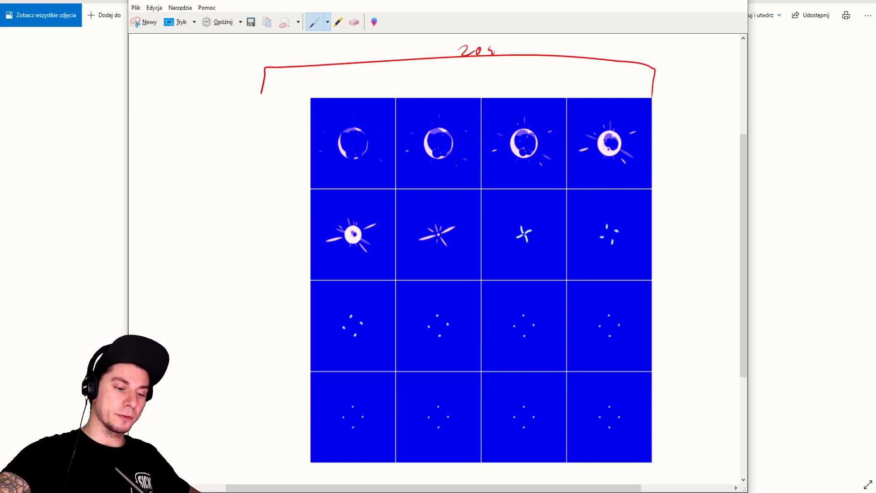
pyautogui.moveTo(536, 43); pyautogui.dragTo(529, 61)
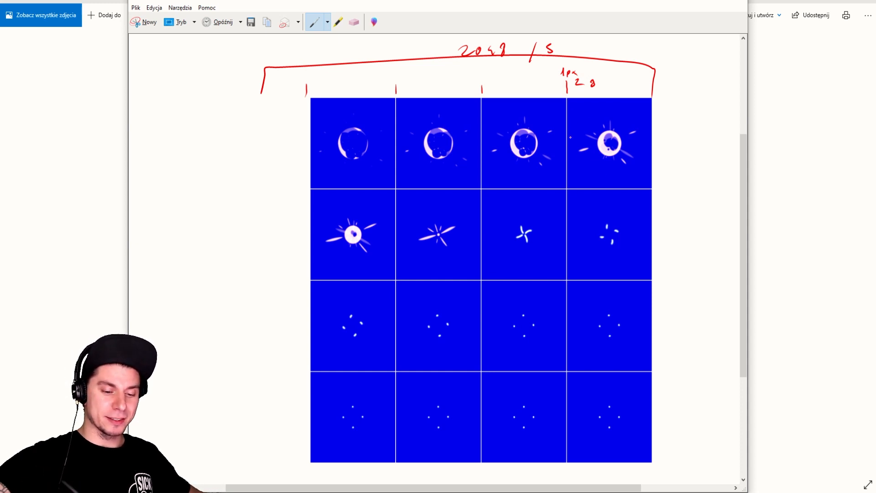
pyautogui.moveTo(565, 96); pyautogui.dragTo(566, 115)
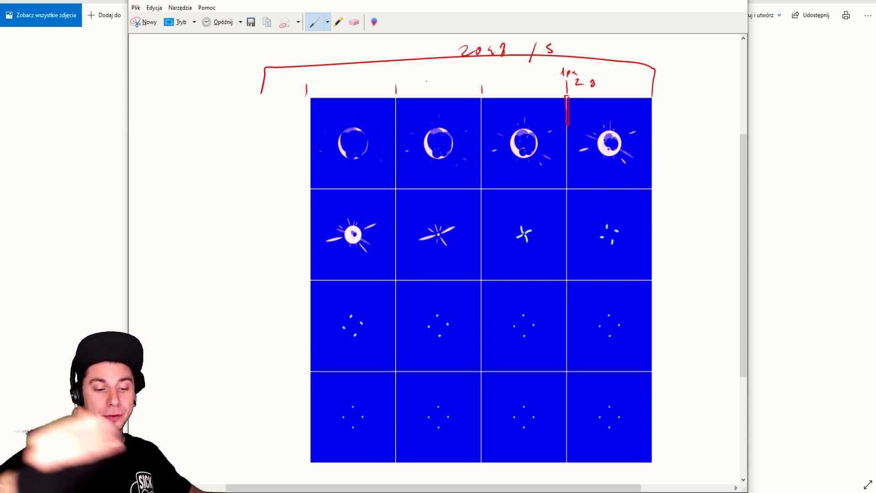
pyautogui.click(737, 2)
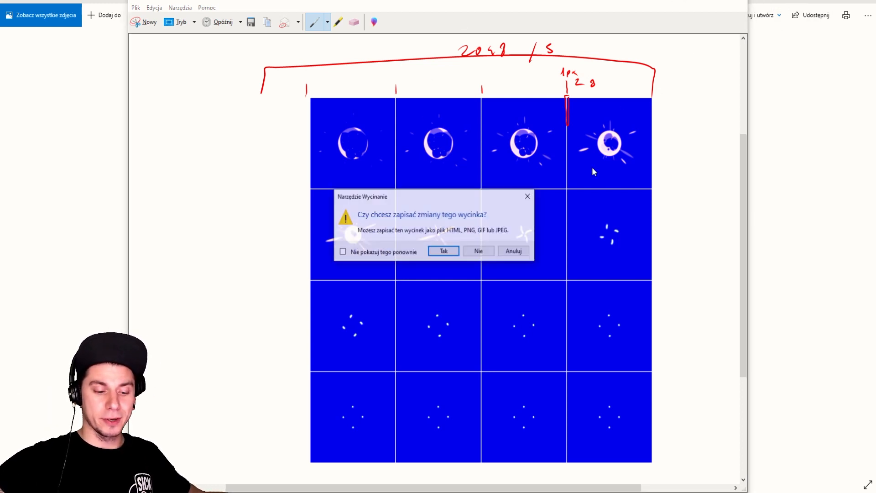
pyautogui.click(478, 252)
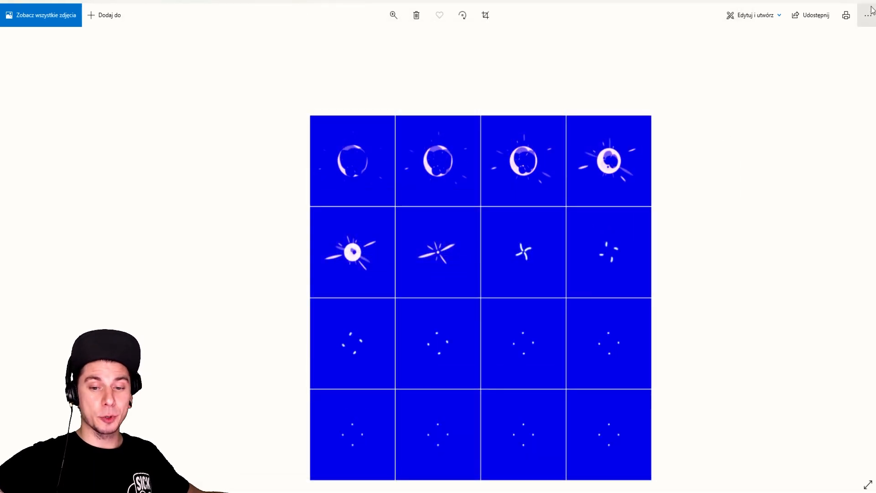
pyautogui.click(865, 6)
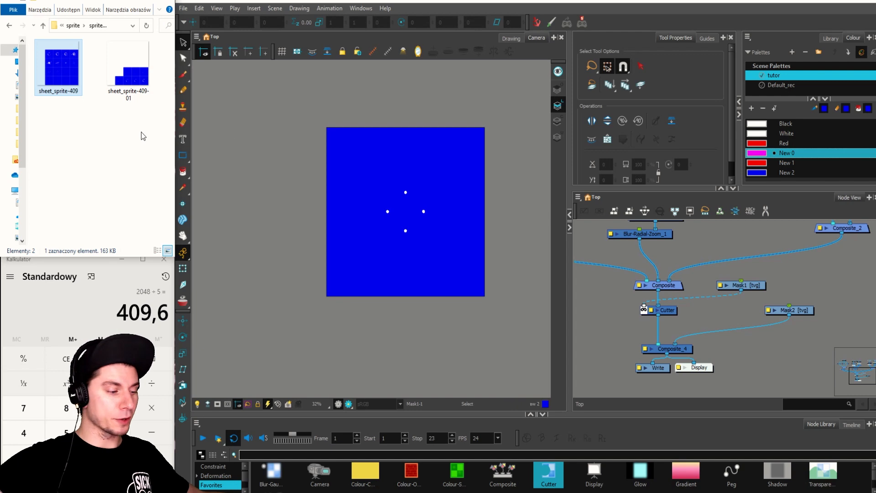
# Step: Delete the exported sheets and re-export the Easel JS sprite sheet with 408 × 408 frames
pyautogui.moveTo(146, 125); pyautogui.dragTo(55, 63)
pyautogui.press('Delete')
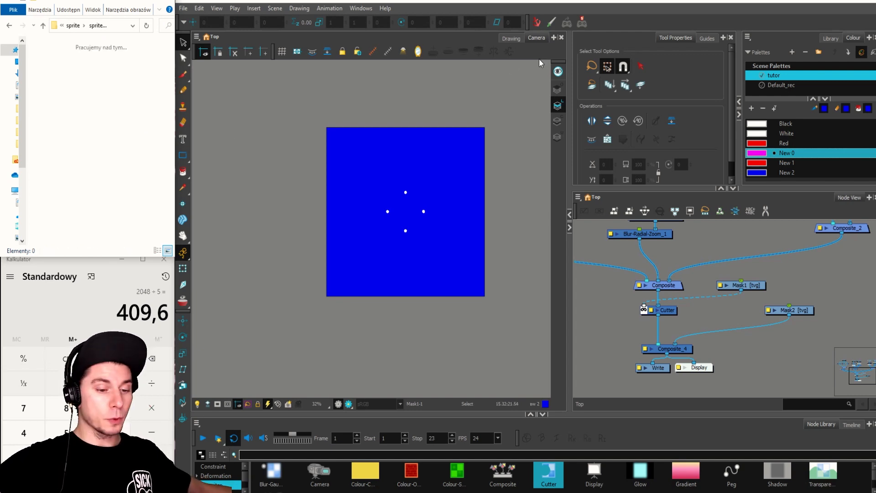
pyautogui.click(582, 23)
pyautogui.click(516, 361)
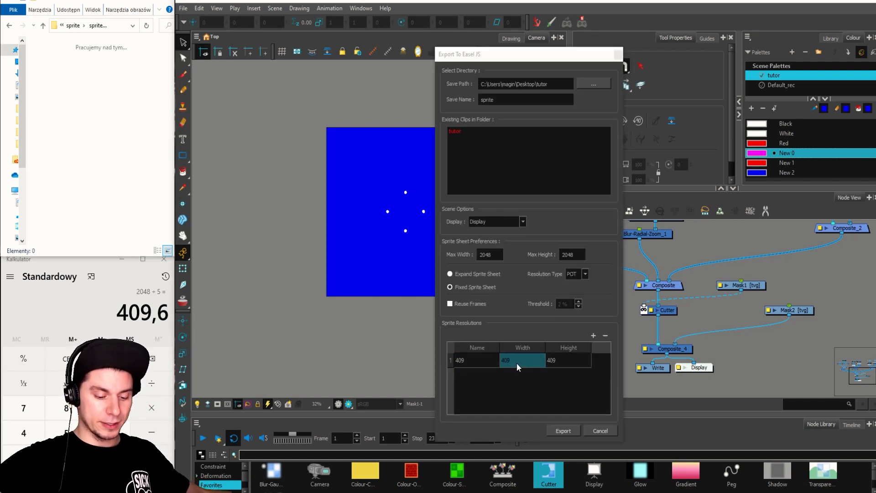
pyautogui.click(513, 362)
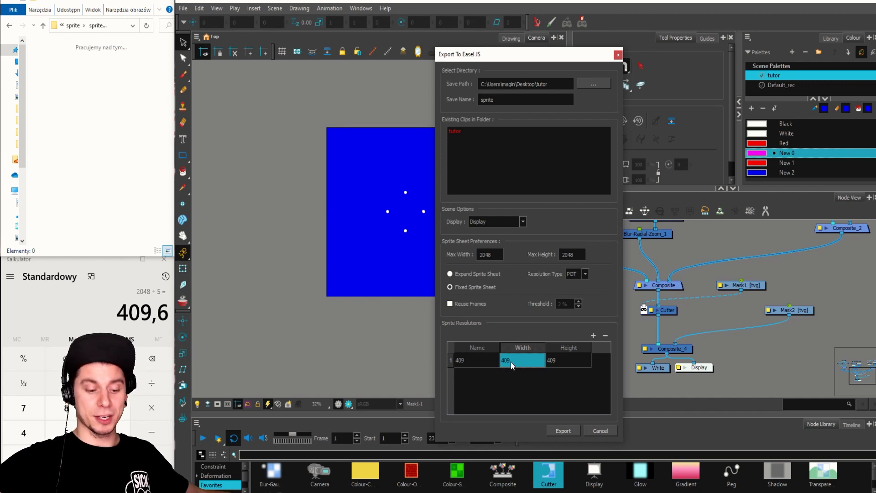
pyautogui.click(147, 292)
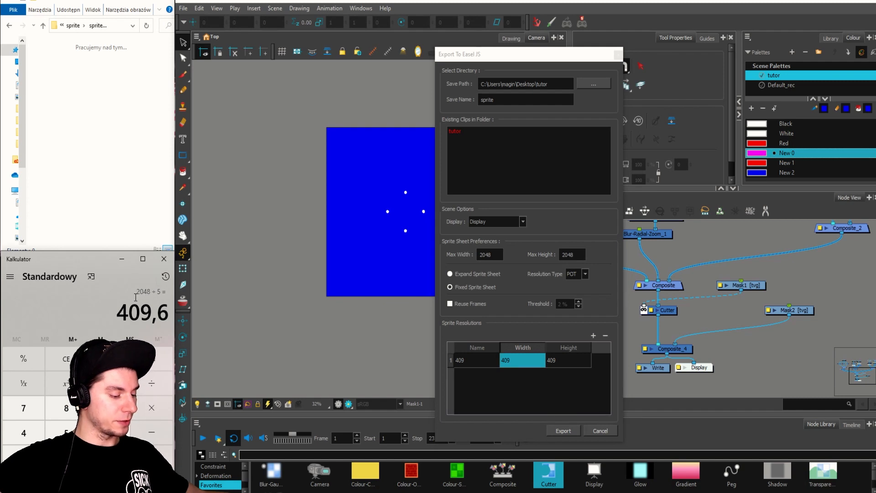
pyautogui.doubleClick(513, 362)
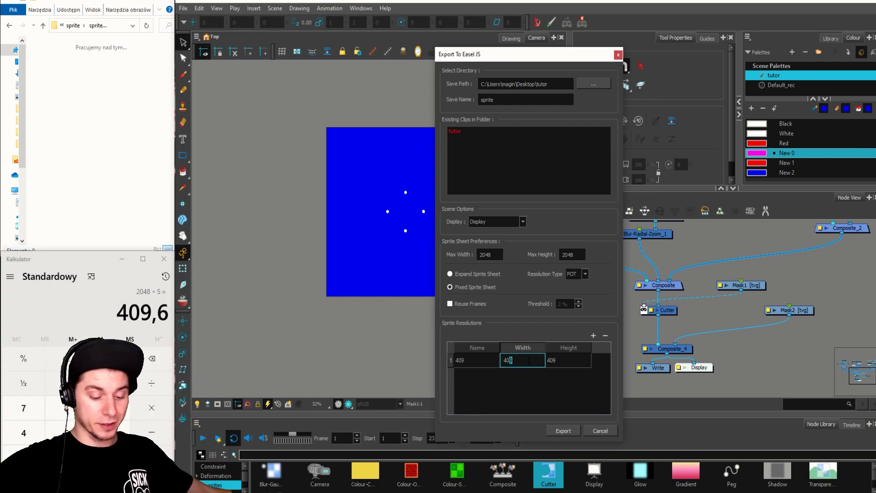
pyautogui.click(566, 360)
pyautogui.doubleClick(568, 360)
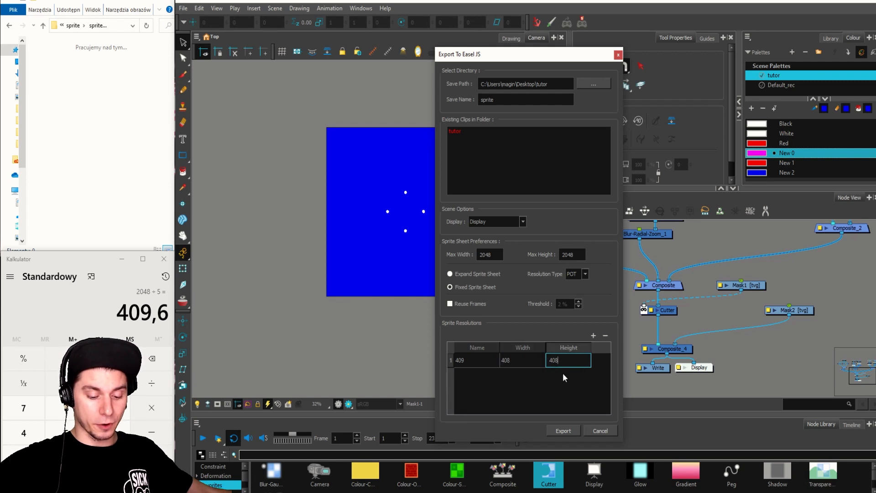
pyautogui.click(560, 431)
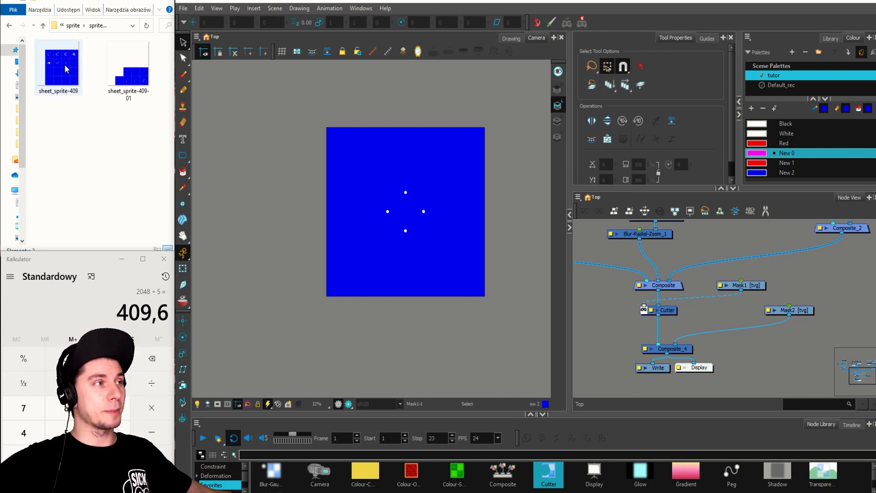
# Step: Replace the exported sheets with an Easel JS export at 407 × 407 frames and check the sheet_sprite-409 image
pyautogui.moveTo(151, 109); pyautogui.dragTo(49, 60)
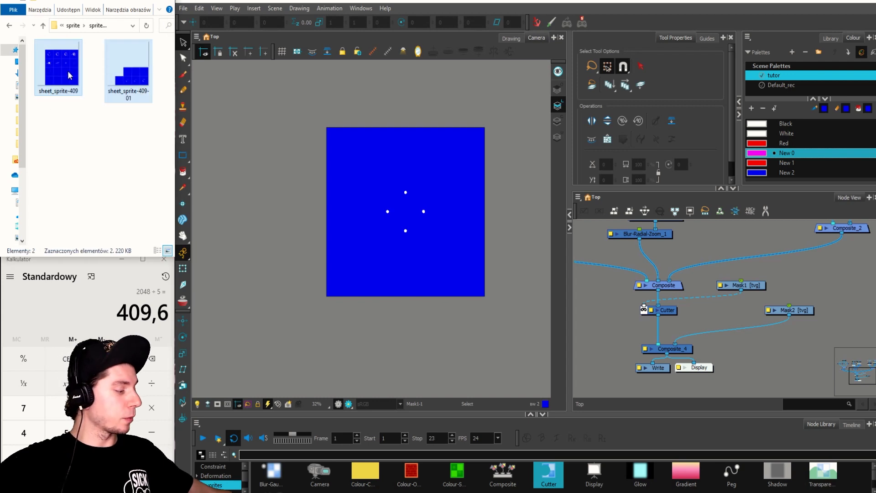
pyautogui.press('Delete')
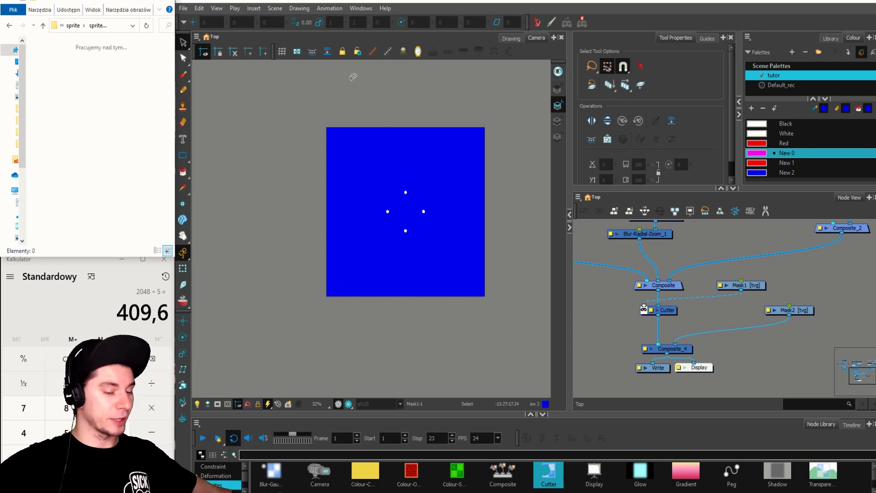
pyautogui.click(577, 24)
pyautogui.click(507, 360)
pyautogui.doubleClick(507, 360)
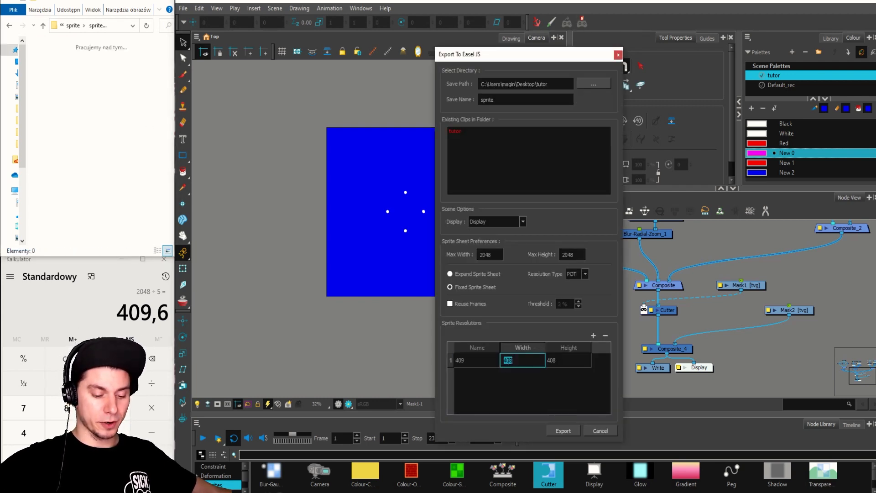
pyautogui.moveTo(509, 361); pyautogui.dragTo(532, 364)
pyautogui.write('7')
pyautogui.press('Tab')
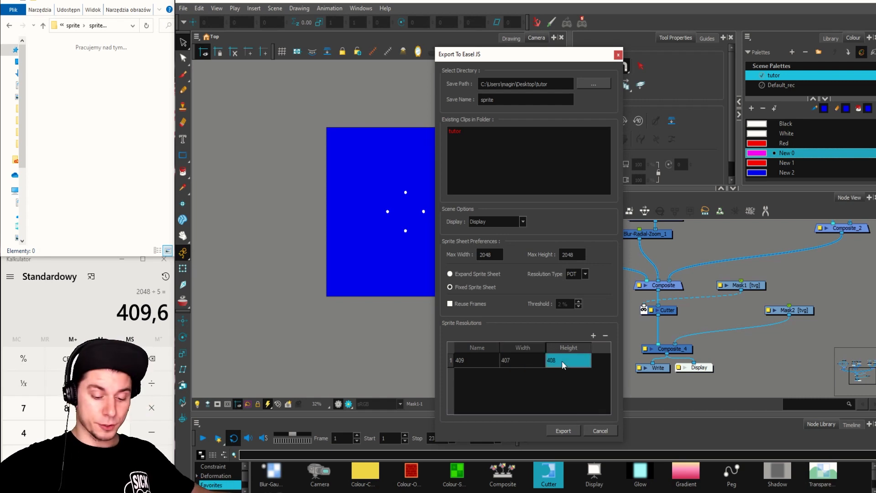
pyautogui.write('407')
pyautogui.click(561, 431)
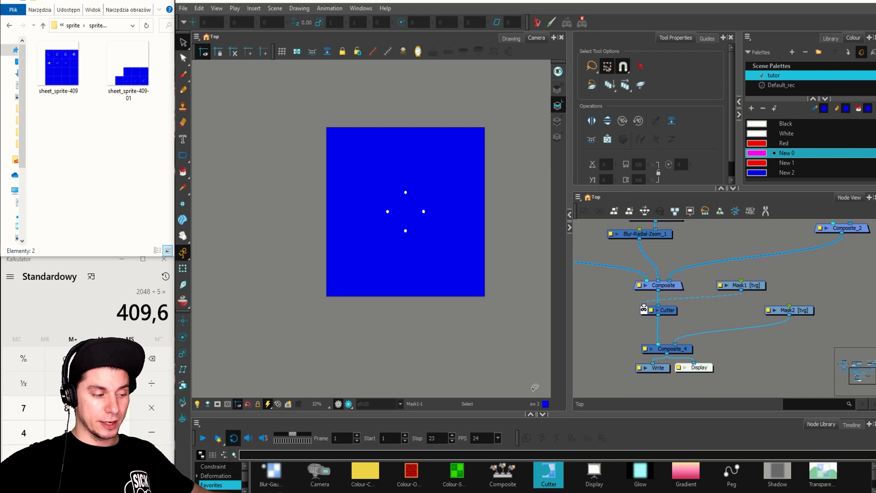
pyautogui.doubleClick(70, 74)
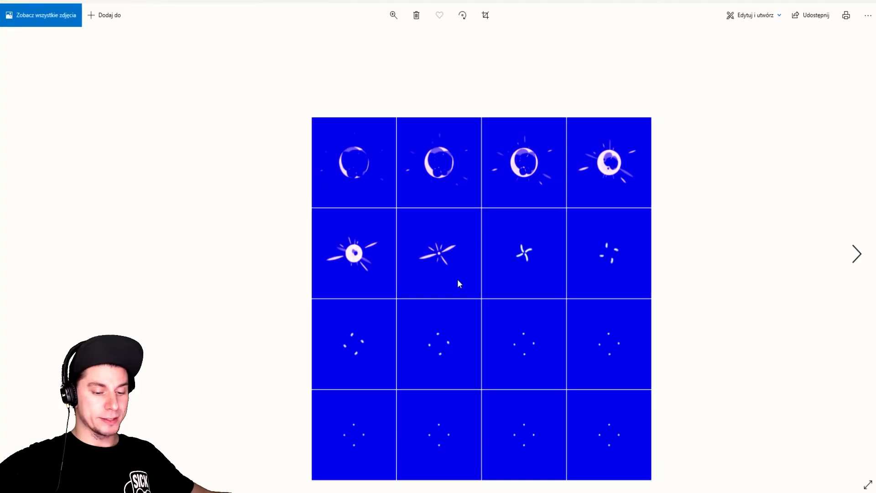
pyautogui.click(868, 2)
# Step: Delete the exported sheets and re-export the Easel JS sprite sheet with 406 × 406 frames
pyautogui.moveTo(151, 127); pyautogui.dragTo(58, 74)
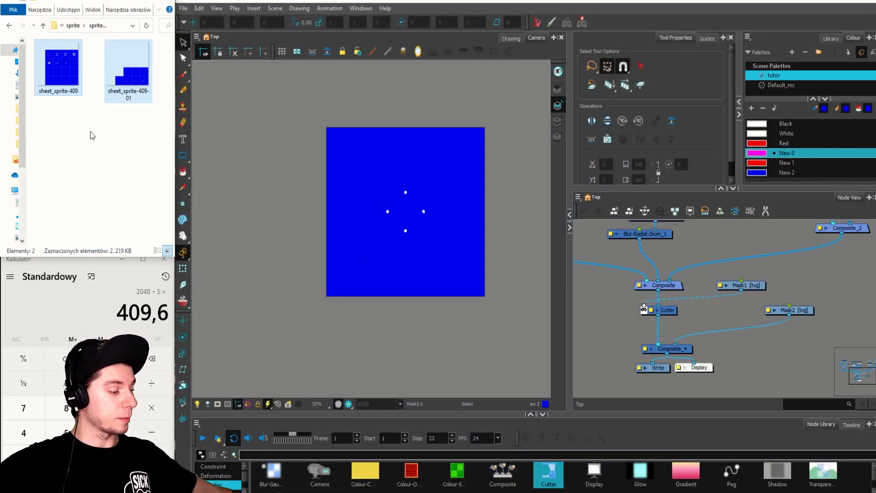
pyautogui.press('Delete')
pyautogui.click(581, 22)
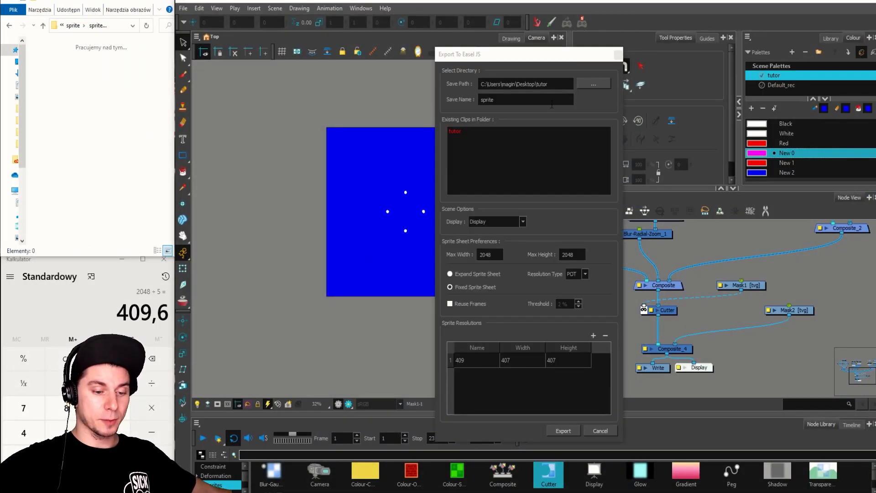
pyautogui.click(527, 360)
pyautogui.doubleClick(528, 361)
pyautogui.press('Right')
pyautogui.hotkey('shift', 'Left')
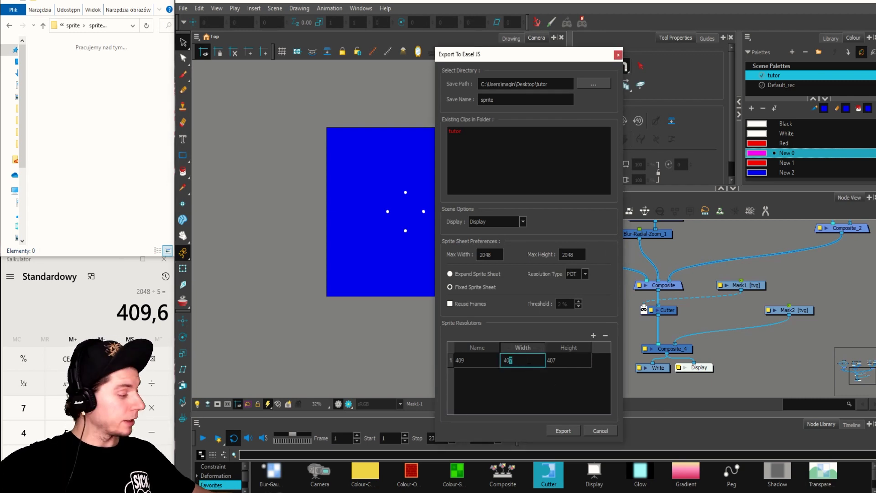
pyautogui.write('6')
pyautogui.press('Tab')
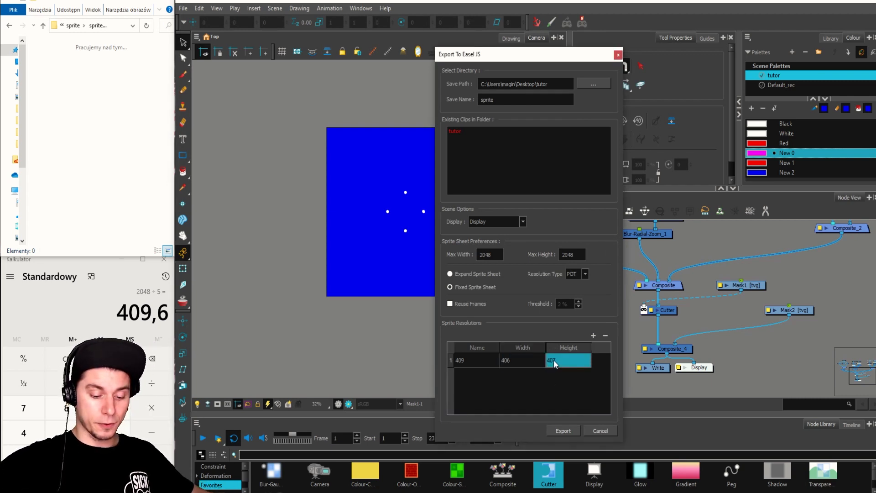
pyautogui.press('Right')
pyautogui.hotkey('shift', 'Left')
pyautogui.write('6')
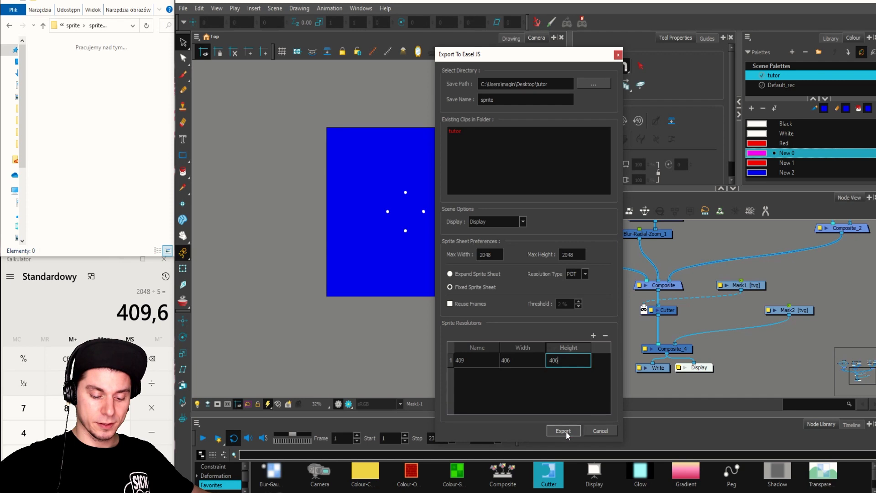
pyautogui.click(565, 430)
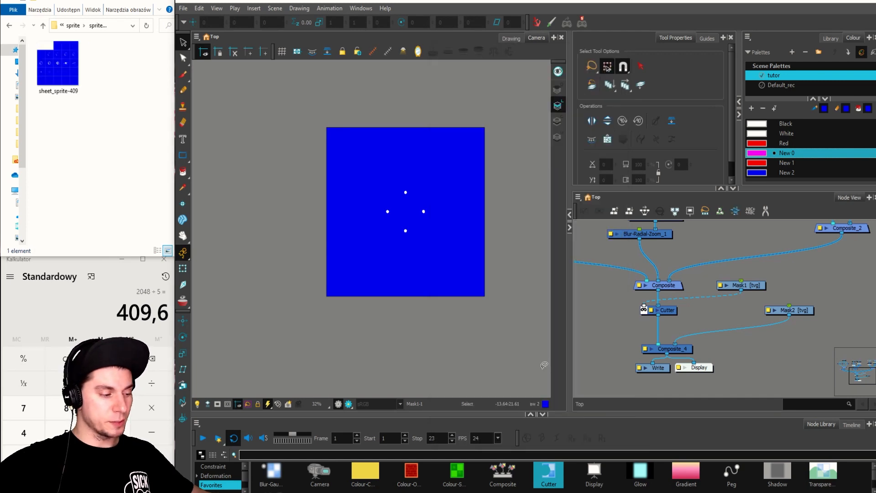
# Step: Open the exported sheet_sprite-409 image and capture a snip of the whole frame grid
pyautogui.doubleClick(64, 66)
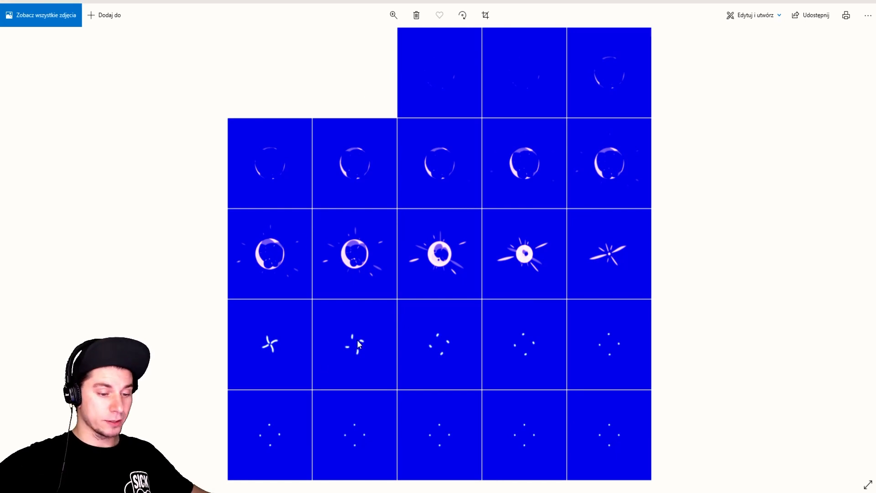
pyautogui.press('Print')
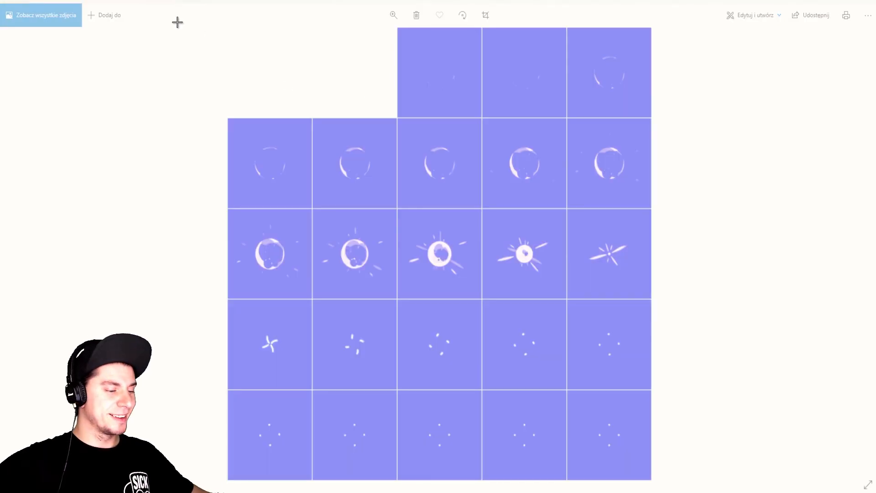
pyautogui.moveTo(177, 22); pyautogui.dragTo(692, 486)
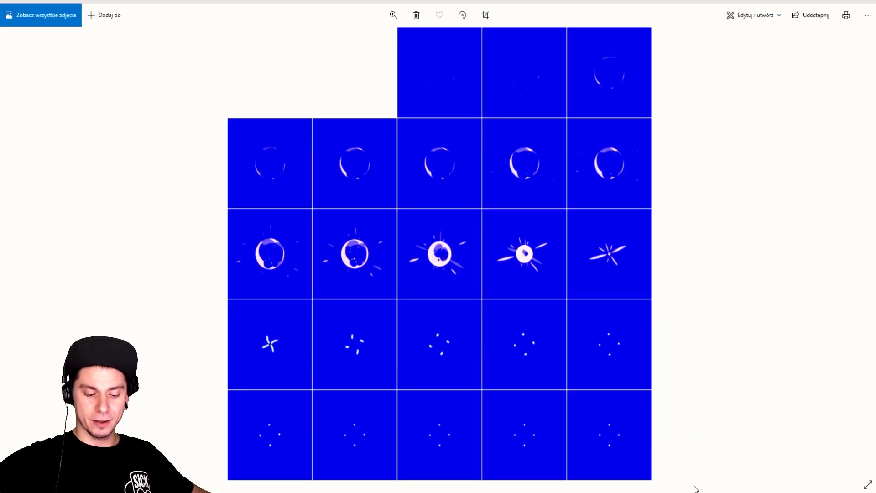
pyautogui.scroll(-2, 634, 237)
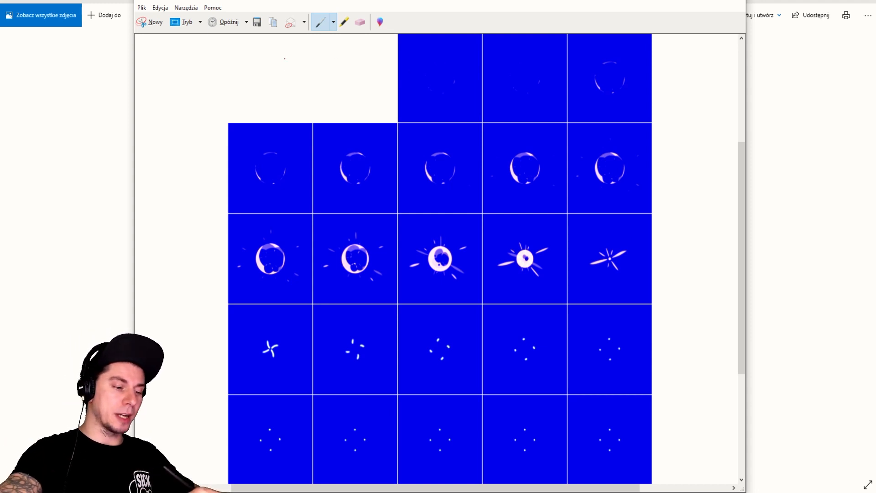
# Step: Number the cells across the snip's top row in red, beginning with 1 and 2 in the empty ones
pyautogui.moveTo(294, 58); pyautogui.dragTo(297, 67)
pyautogui.moveTo(379, 55); pyautogui.dragTo(396, 66)
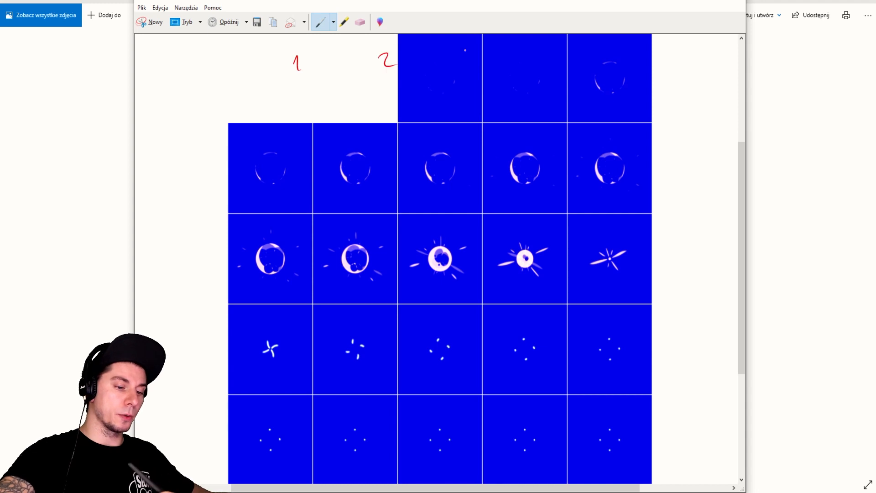
pyautogui.moveTo(461, 51); pyautogui.dragTo(470, 55)
pyautogui.moveTo(631, 49); pyautogui.dragTo(634, 64)
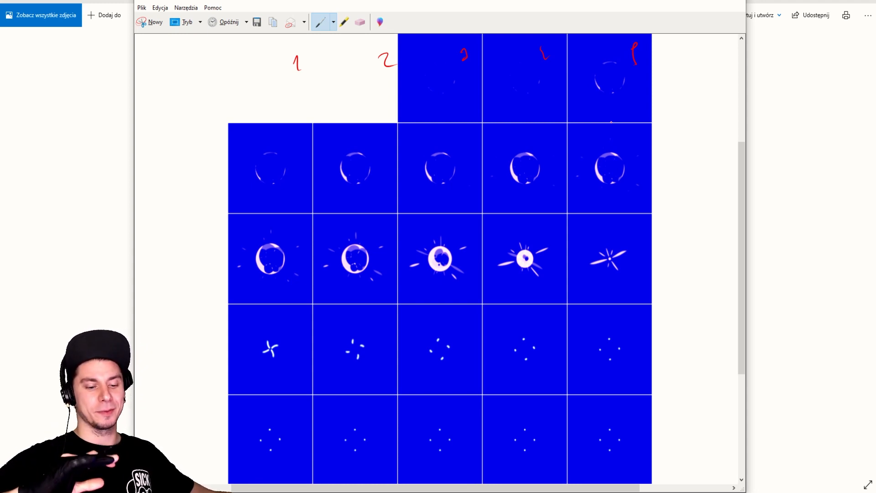
# Step: Draw a long curved red arrow from the snip's top row to its bottom row and label it 180
pyautogui.moveTo(470, 98)
pyautogui.mouseDown()
pyautogui.moveTo(413, 100)
pyautogui.moveTo(406, 416)
pyautogui.moveTo(452, 385)
pyautogui.moveTo(460, 416)
pyautogui.mouseUp()
pyautogui.moveTo(332, 293)
pyautogui.mouseDown()
pyautogui.moveTo(336, 312)
pyautogui.moveTo(348, 311)
pyautogui.mouseUp()
pyautogui.moveTo(352, 296); pyautogui.dragTo(363, 304)
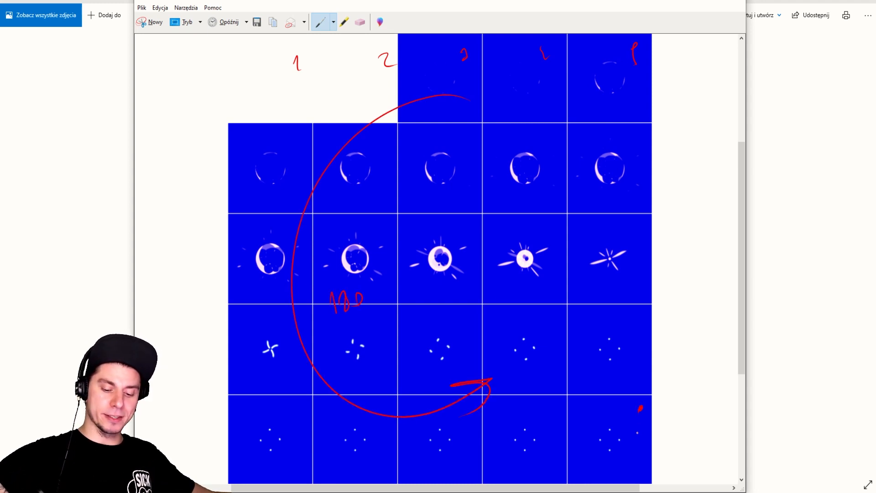
# Step: Number the last three bottom-row frames 1, 2 and 3 in red from right to left, and discard the snip unsaved
pyautogui.moveTo(551, 409); pyautogui.dragTo(556, 429)
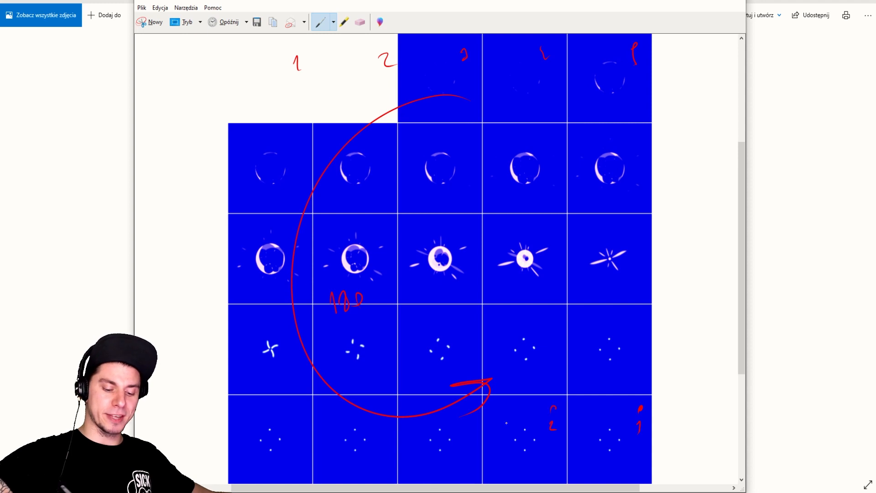
pyautogui.moveTo(464, 419); pyautogui.dragTo(466, 432)
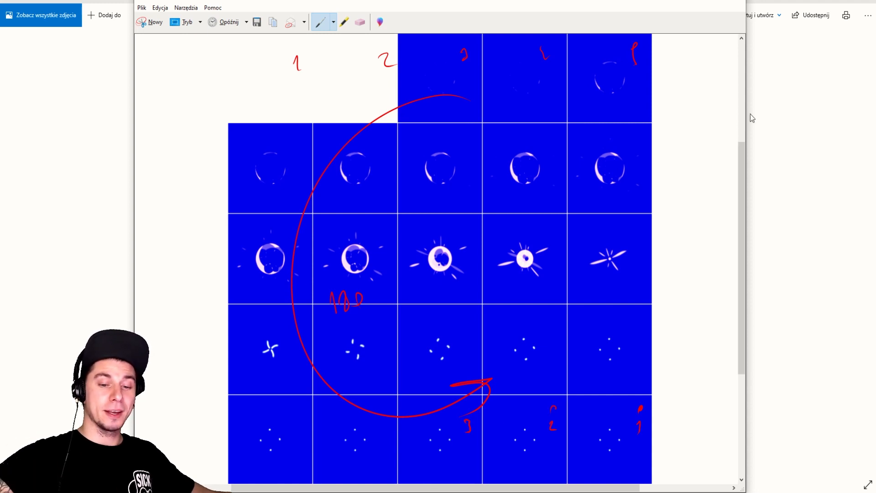
pyautogui.click(735, 3)
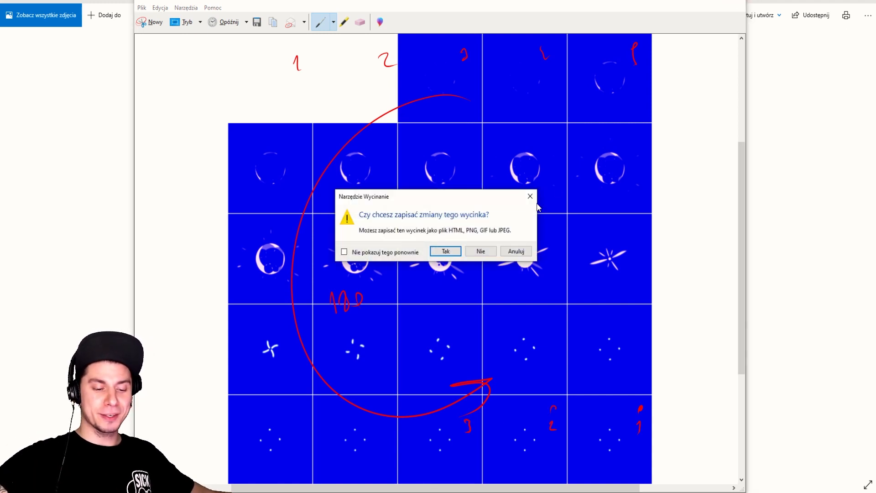
pyautogui.click(474, 254)
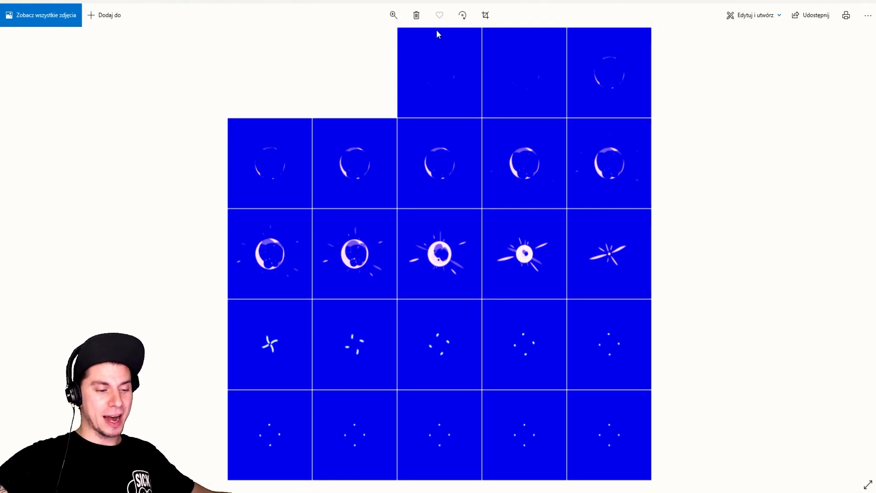
# Step: Rotate the sheet_sprite-409 image by 180° and close it
pyautogui.click(463, 17)
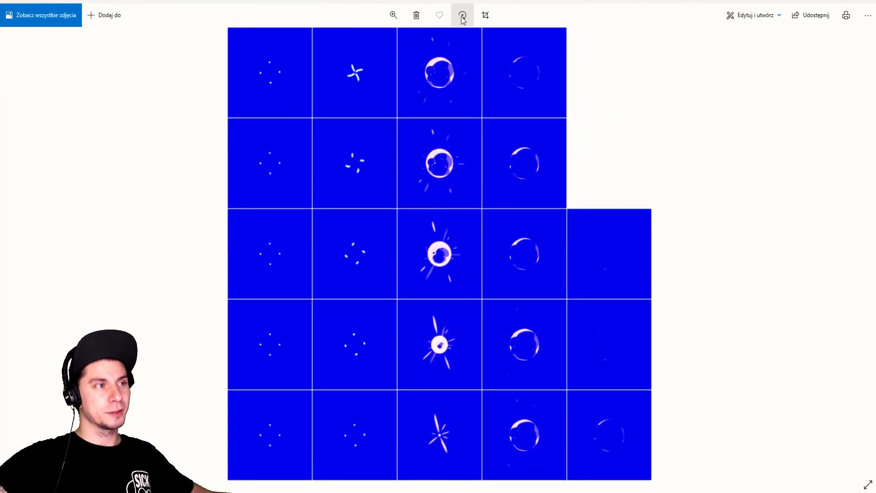
pyautogui.click(463, 18)
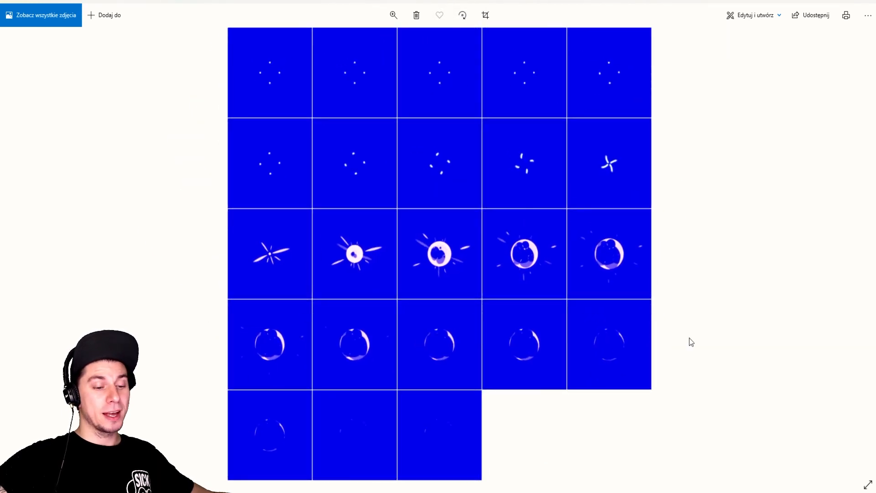
pyautogui.click(864, 7)
pyautogui.click(112, 115)
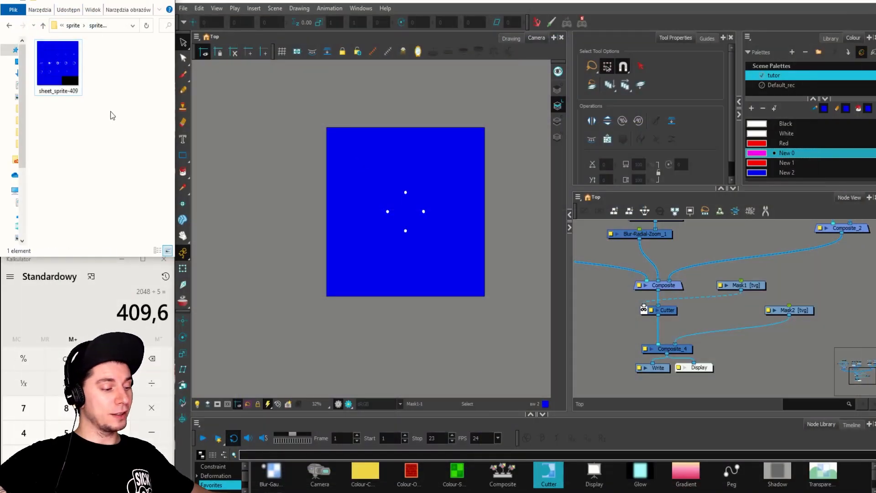
# Step: Reopen the sheet_sprite-409 image and rotate it by another 180°
pyautogui.doubleClick(69, 72)
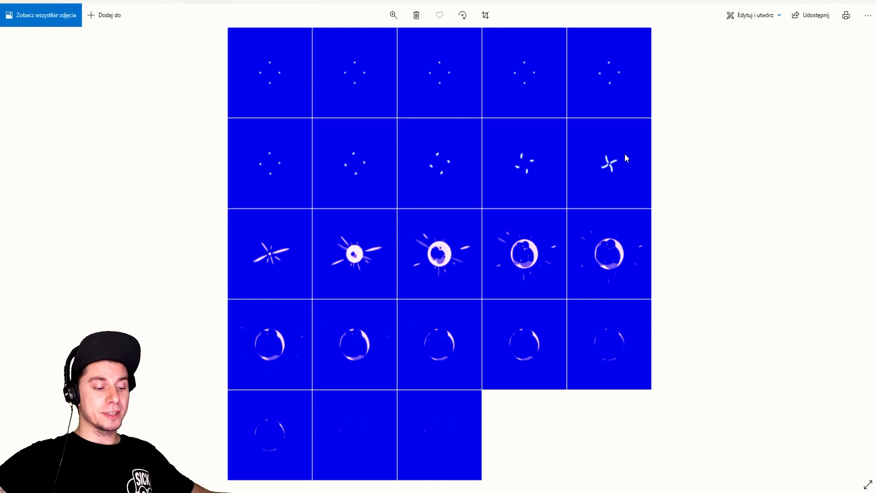
pyautogui.click(462, 15)
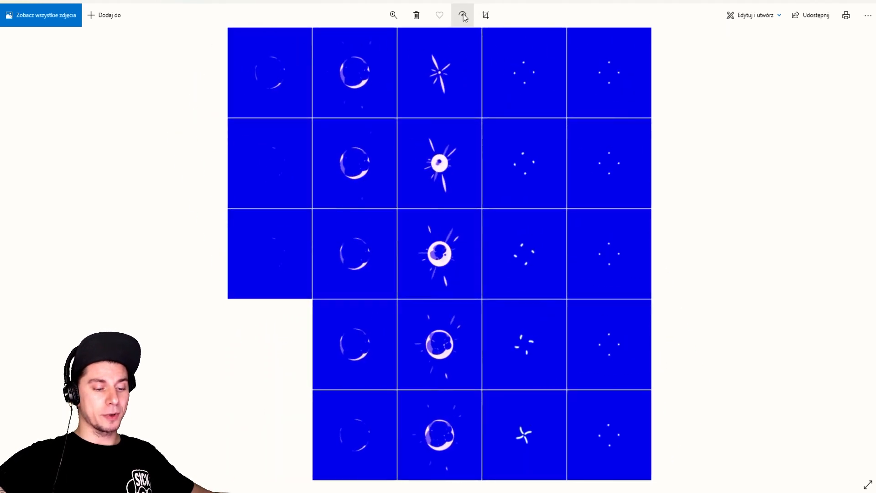
pyautogui.click(463, 15)
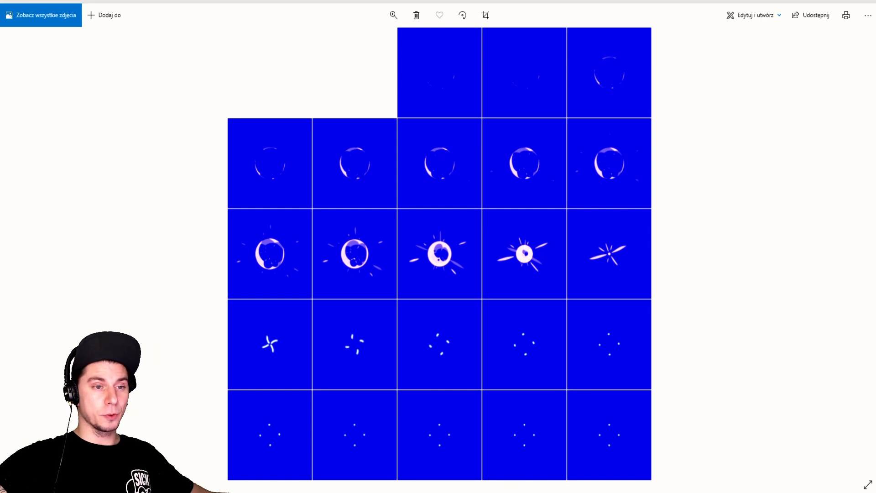
# Step: Sketch two upright torch shapes and a small curved arrow in red on a new snip of the sheet, and discard it unsaved
pyautogui.press('super+shift+s')
pyautogui.moveTo(190, 29)
pyautogui.mouseDown()
pyautogui.moveTo(319, 94)
pyautogui.moveTo(844, 491)
pyautogui.moveTo(808, 489)
pyautogui.mouseUp()
pyautogui.moveTo(708, 195)
pyautogui.mouseDown()
pyautogui.moveTo(707, 174)
pyautogui.moveTo(714, 223)
pyautogui.moveTo(701, 162)
pyautogui.moveTo(709, 134)
pyautogui.moveTo(717, 168)
pyautogui.moveTo(710, 182)
pyautogui.mouseUp()
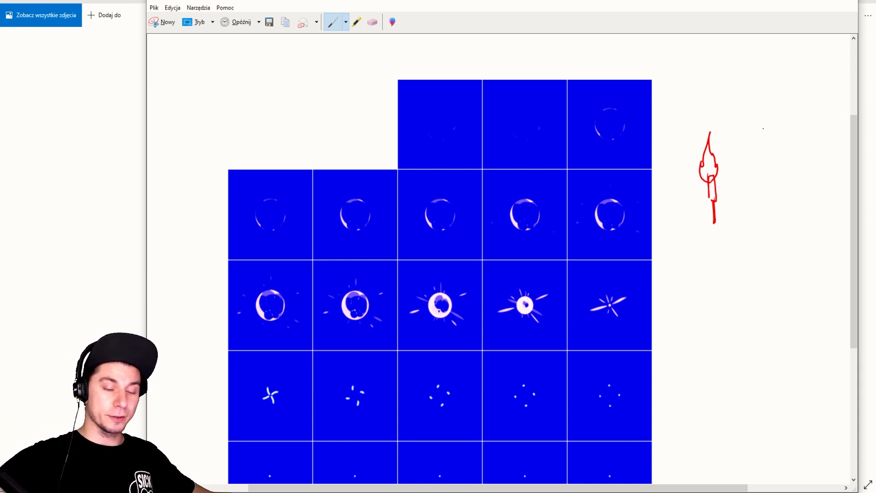
pyautogui.moveTo(748, 177)
pyautogui.mouseDown()
pyautogui.moveTo(761, 178)
pyautogui.moveTo(749, 173)
pyautogui.moveTo(758, 227)
pyautogui.moveTo(751, 189)
pyautogui.moveTo(754, 200)
pyautogui.moveTo(761, 185)
pyautogui.moveTo(757, 170)
pyautogui.moveTo(748, 172)
pyautogui.mouseUp()
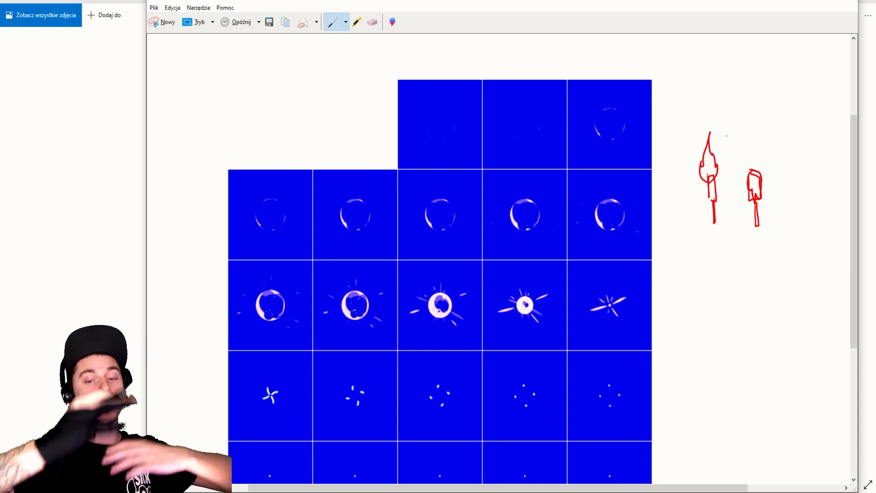
pyautogui.moveTo(769, 174)
pyautogui.mouseDown()
pyautogui.moveTo(772, 145)
pyautogui.moveTo(762, 152)
pyautogui.moveTo(767, 158)
pyautogui.mouseUp()
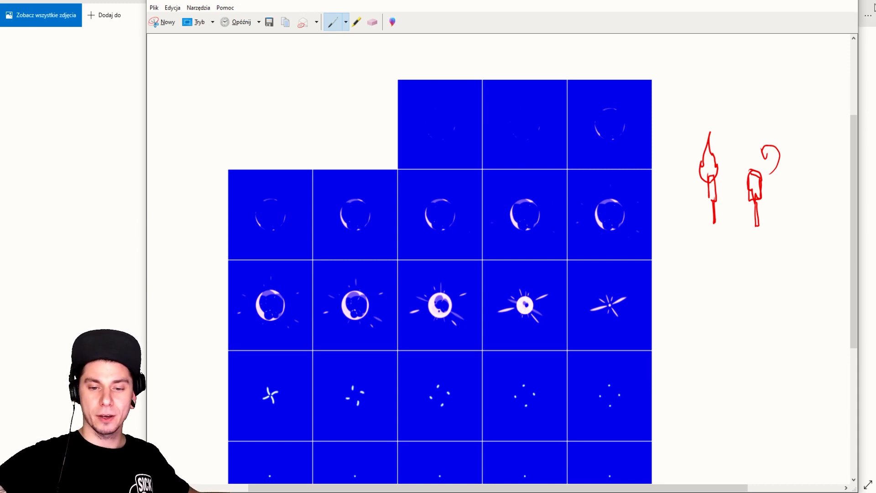
pyautogui.click(851, 0)
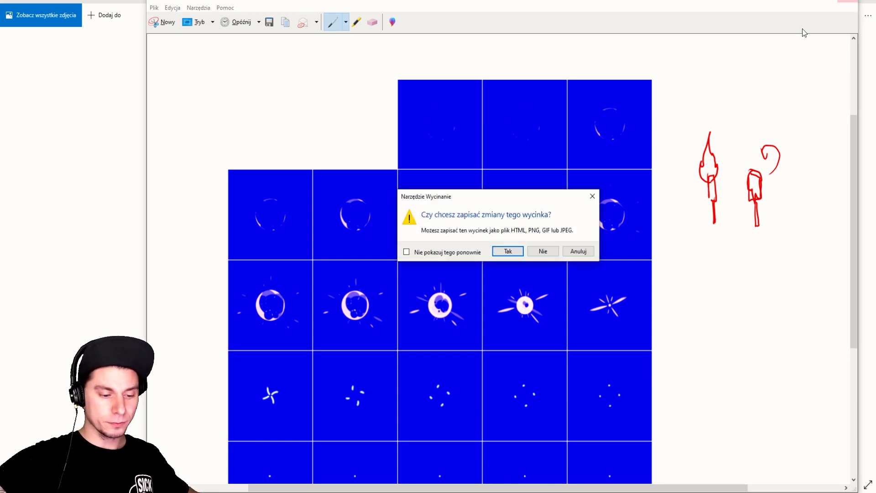
pyautogui.click(539, 251)
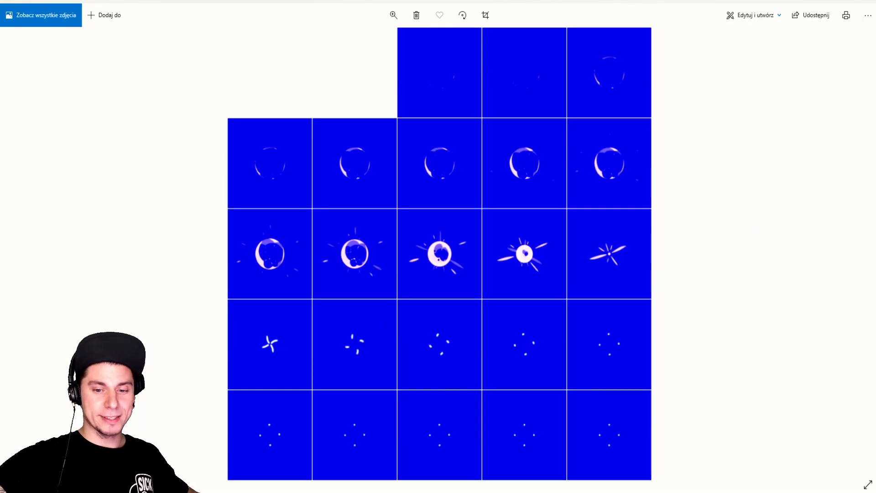
# Step: Close the image viewer and add a Camera node beside the Composite nodes, with a parent peg placed just above it
pyautogui.click(866, 8)
pyautogui.scroll(-3, 739, 286)
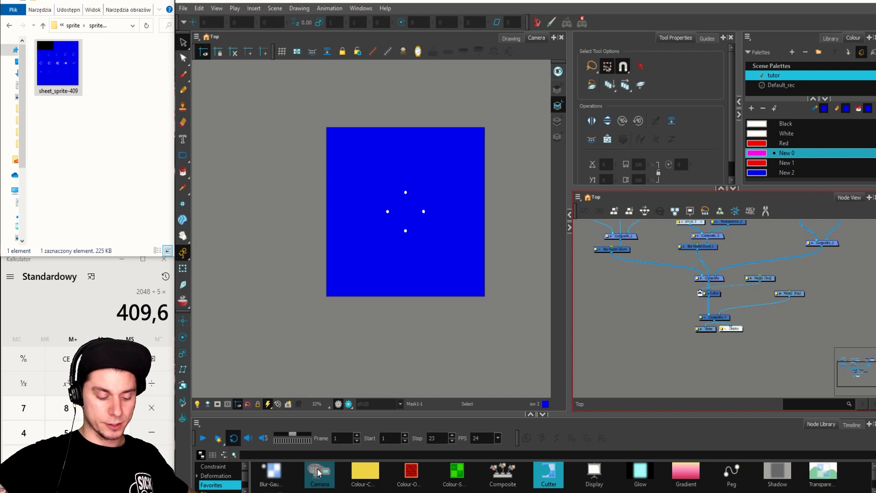
pyautogui.moveTo(319, 472); pyautogui.dragTo(661, 307)
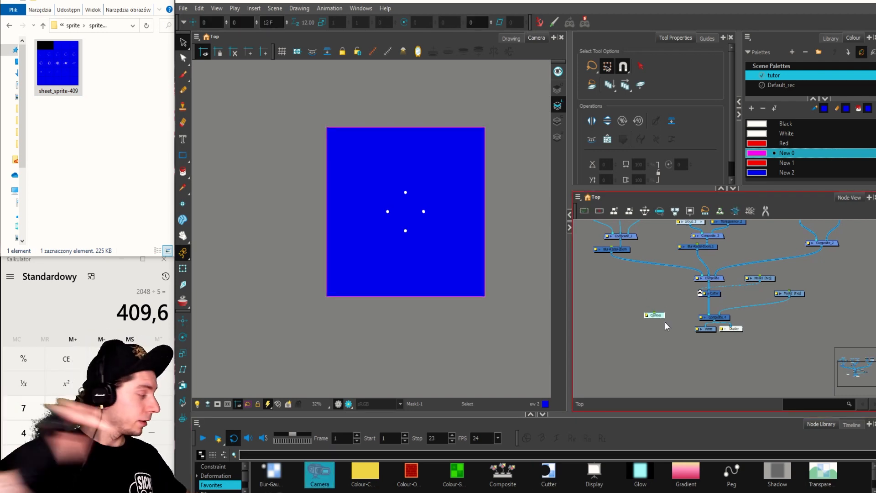
pyautogui.hotkey('ctrl', 'p')
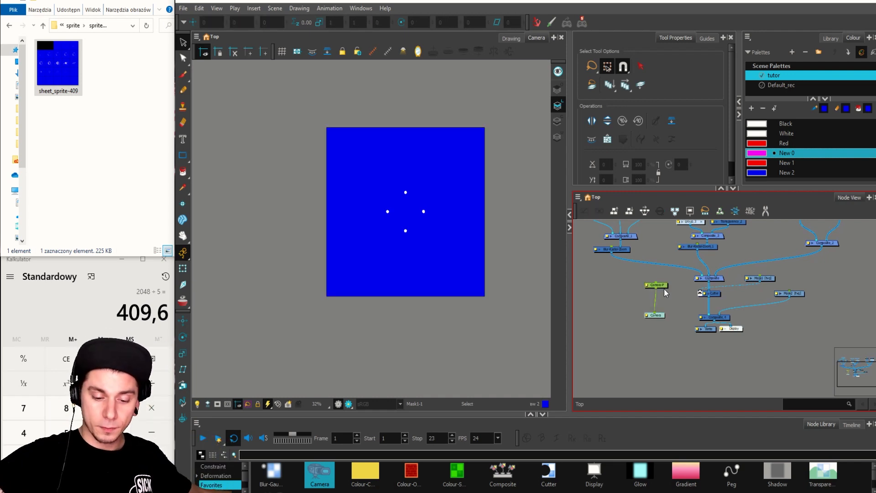
pyautogui.moveTo(664, 287); pyautogui.dragTo(664, 301)
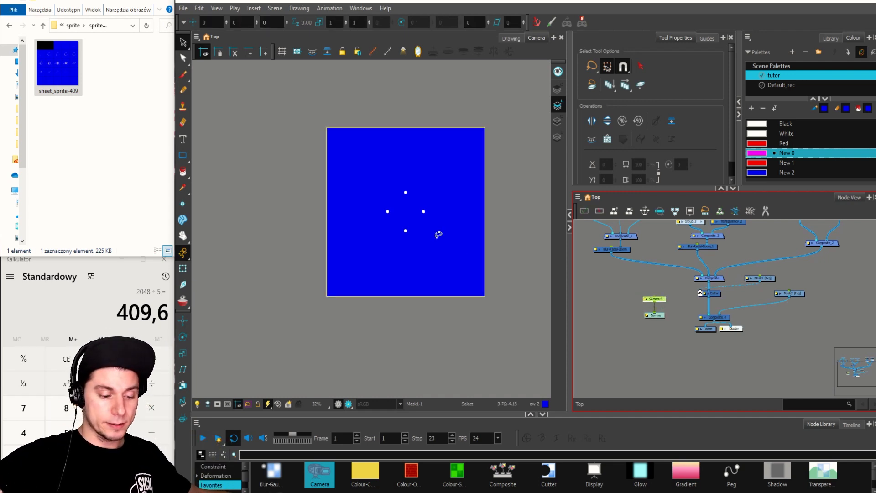
# Step: Try to rotate the camera's parent peg by hand in the camera view with the Transform and Rotate tools
pyautogui.hotkey('alt', '3')
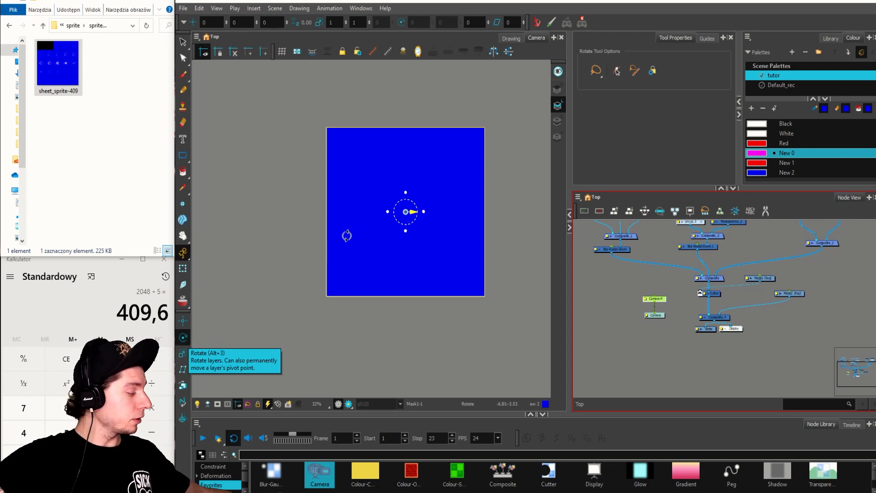
pyautogui.hotkey('shift', 't')
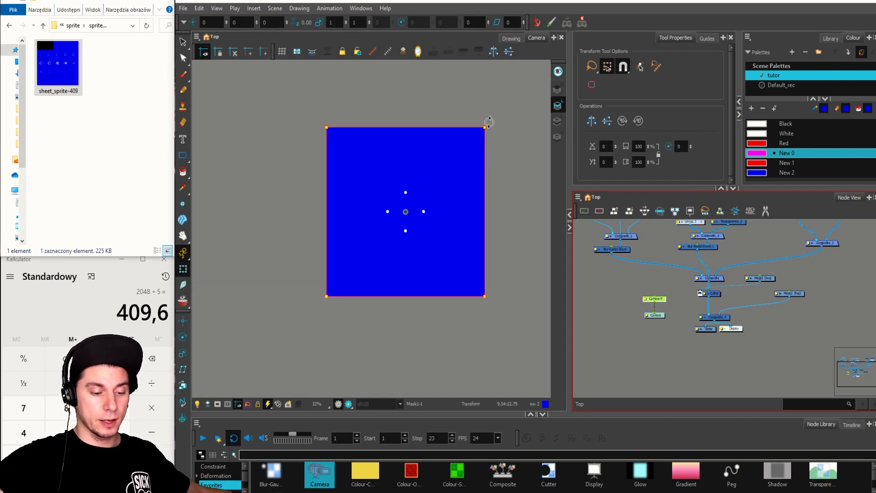
pyautogui.moveTo(492, 121); pyautogui.dragTo(439, 276)
pyautogui.hotkey('alt', '3')
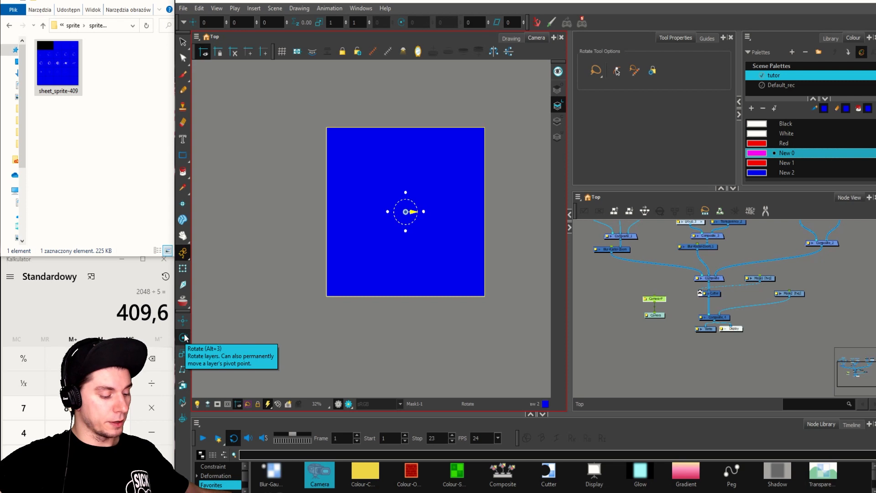
pyautogui.moveTo(466, 185); pyautogui.dragTo(334, 245)
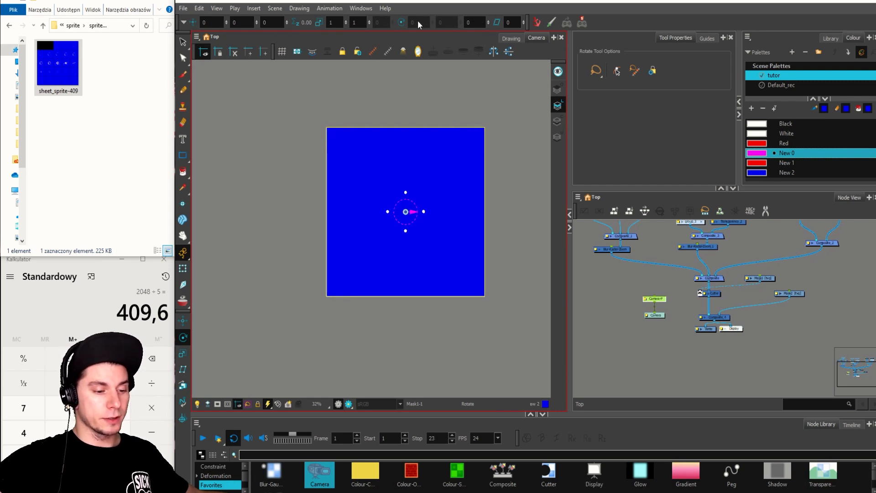
# Step: Hide the Coordinate toolbar and show it again
pyautogui.rightClick(617, 22)
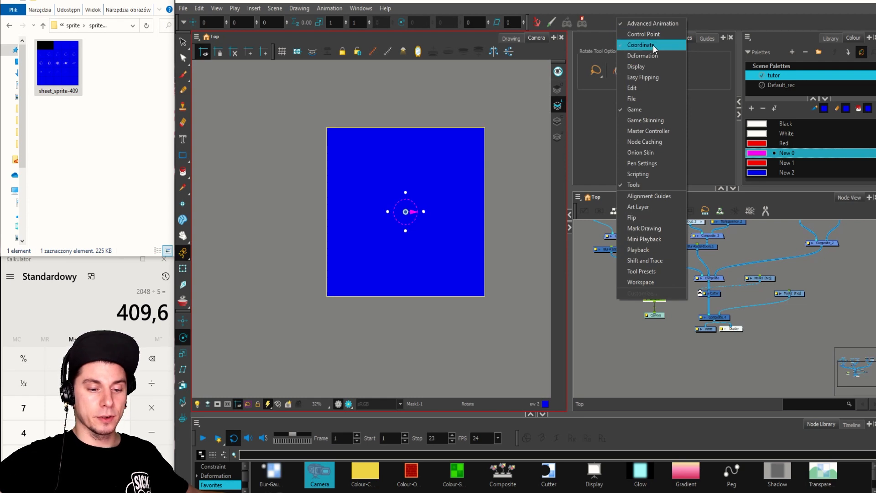
pyautogui.click(656, 46)
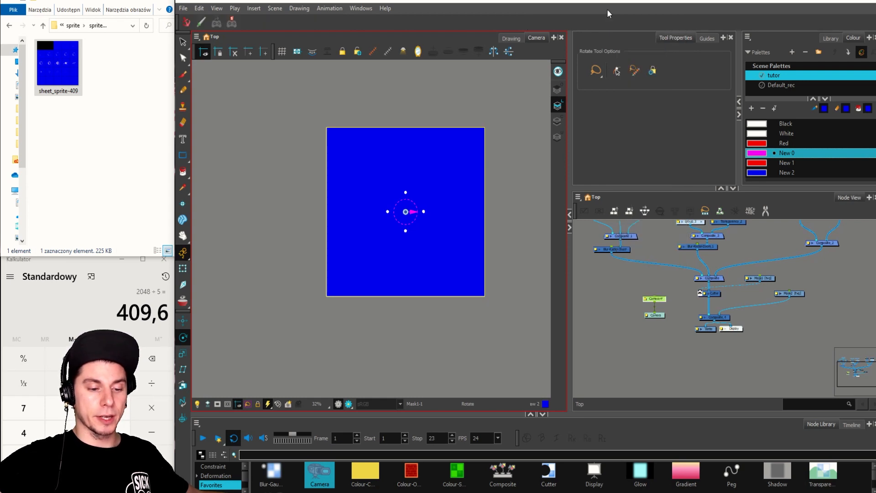
pyautogui.rightClick(570, 22)
pyautogui.click(611, 49)
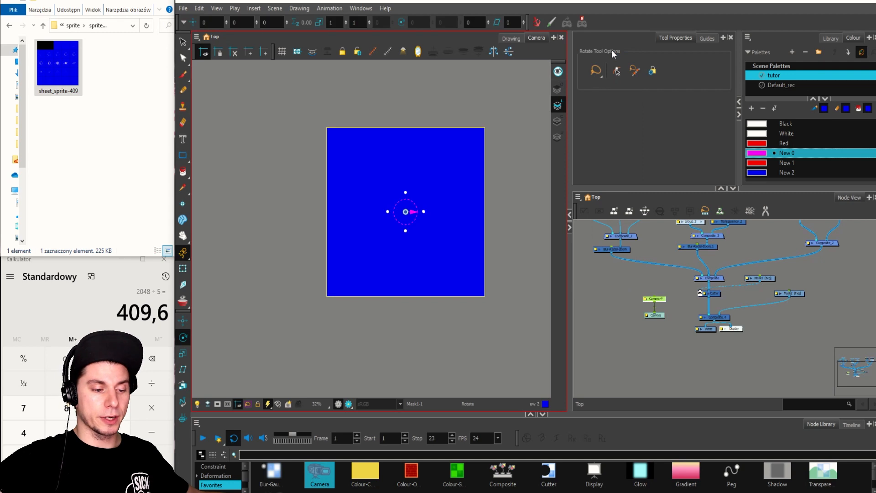
# Step: Set the rotation angle of the camera's parent peg to 180 and deselect the peg
pyautogui.click(473, 22)
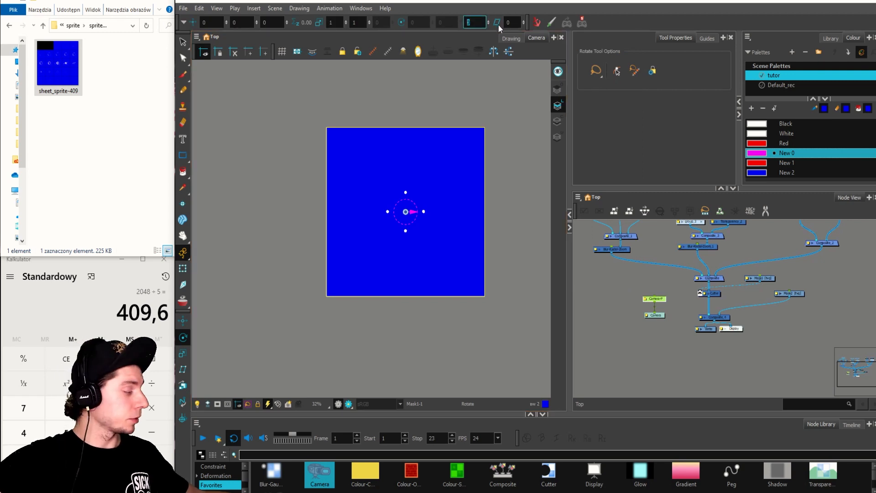
pyautogui.write('180')
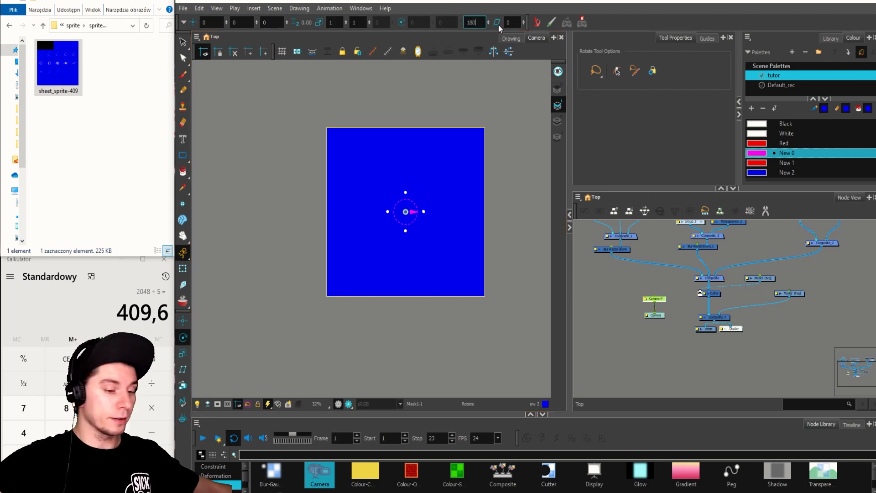
pyautogui.click(618, 302)
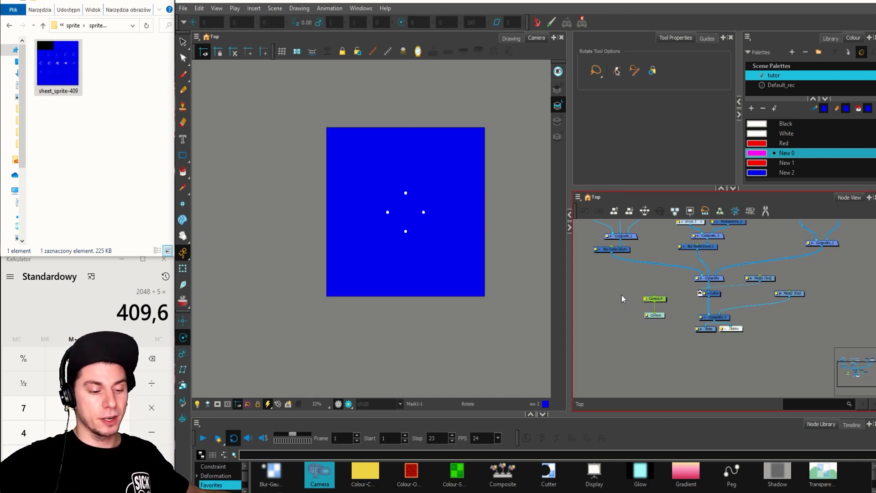
# Step: Brush a thin vertical red arrow pointing up beside the four dots on the Mask2 drawing as an orientation marker
pyautogui.click(761, 144)
pyautogui.click(794, 295)
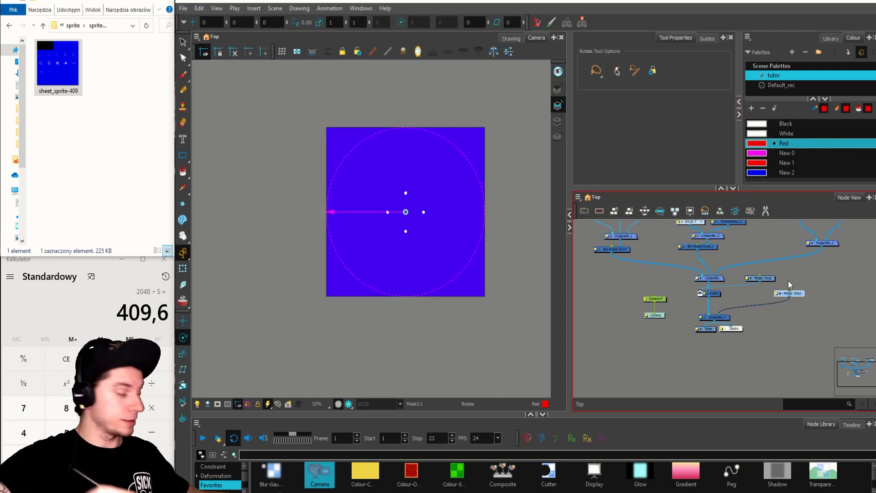
pyautogui.hotkey('alt', 'v')
pyautogui.hotkey('alt', 'b')
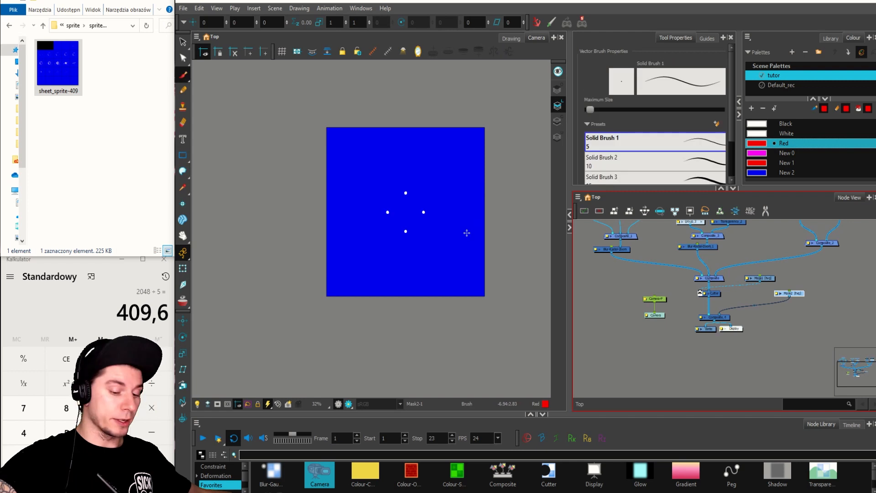
pyautogui.moveTo(466, 247); pyautogui.dragTo(467, 170)
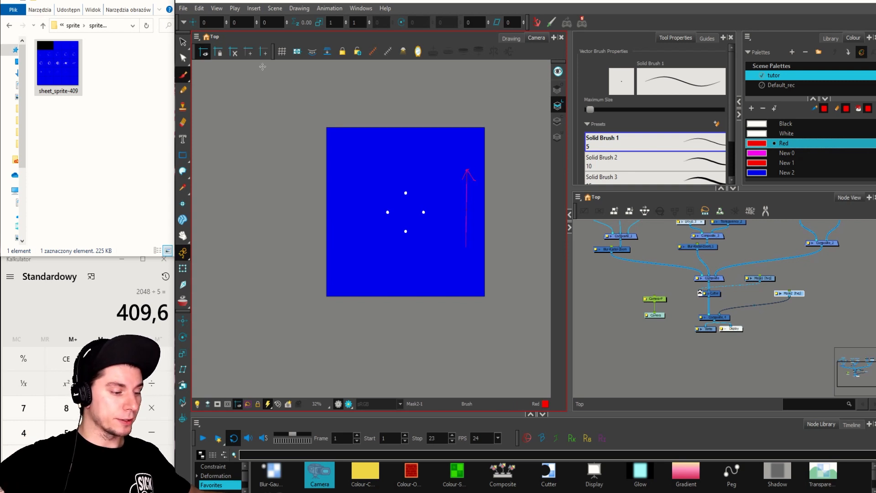
# Step: Delete the old sheet_sprite-409 image and export the scene to Easel JS again with the existing settings
pyautogui.click(72, 61)
pyautogui.press('Delete')
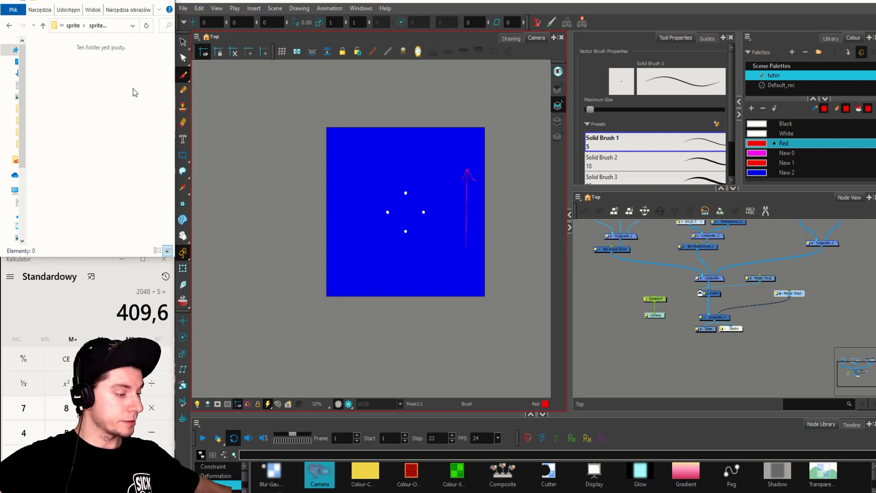
pyautogui.click(582, 23)
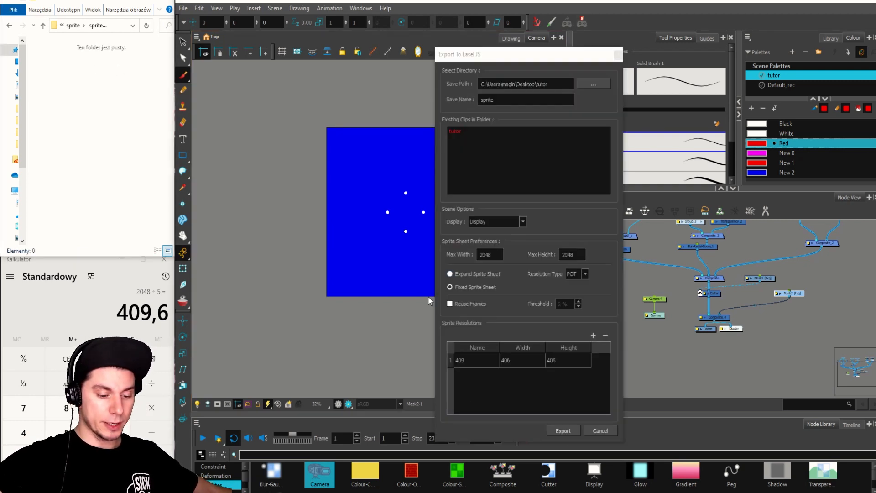
pyautogui.click(562, 431)
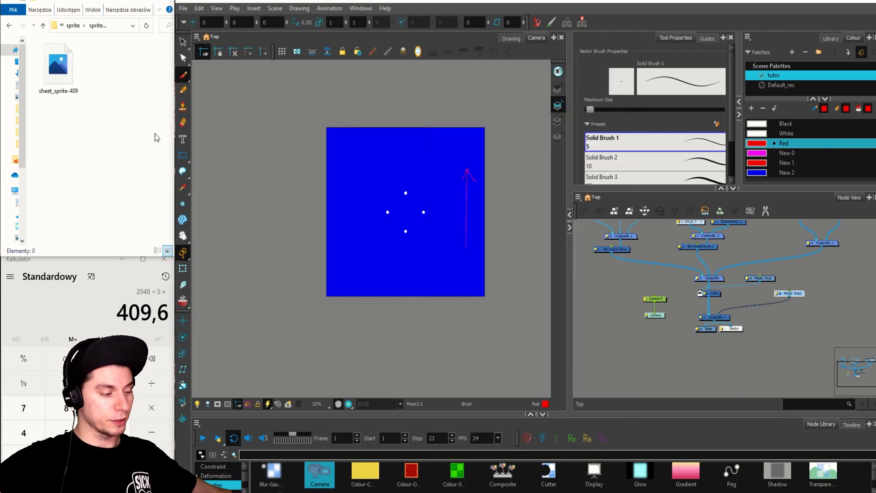
# Step: Rotate the newly exported sheet_sprite-409 image by 180° and move its viewer window clear of the scene view
pyautogui.click(71, 67)
pyautogui.doubleClick(71, 67)
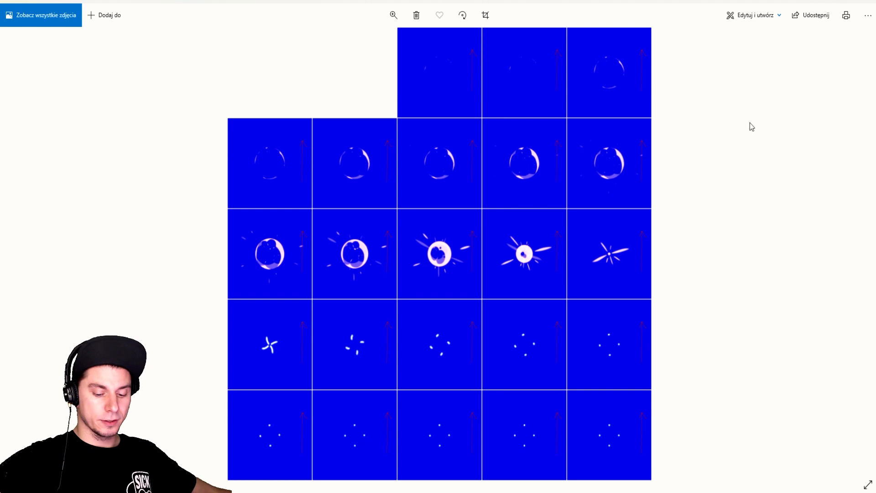
pyautogui.click(462, 15)
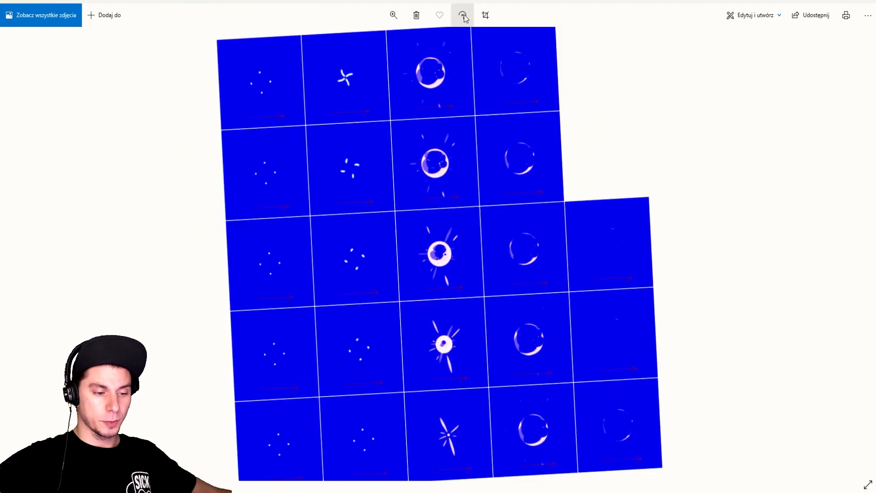
pyautogui.click(463, 16)
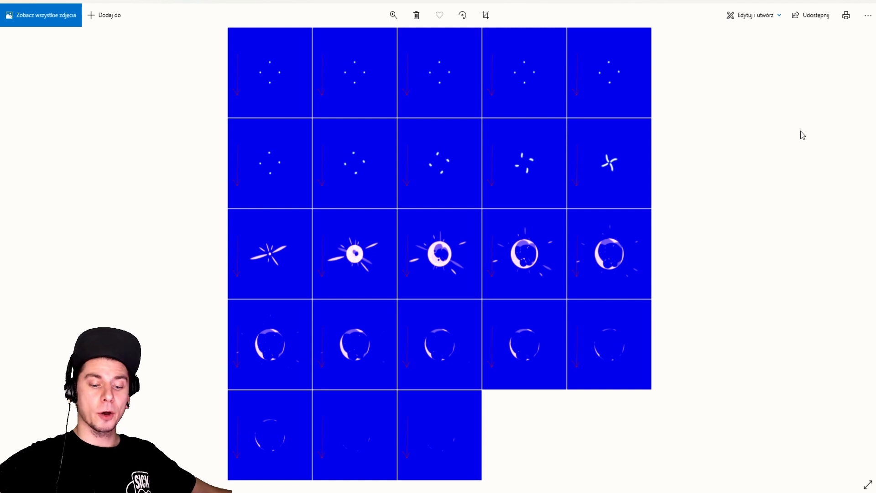
pyautogui.moveTo(782, 1); pyautogui.dragTo(126, 33)
# Step: Disable the camera's parent peg to compare the arrow's orientation, and enable the peg again
pyautogui.click(626, 303)
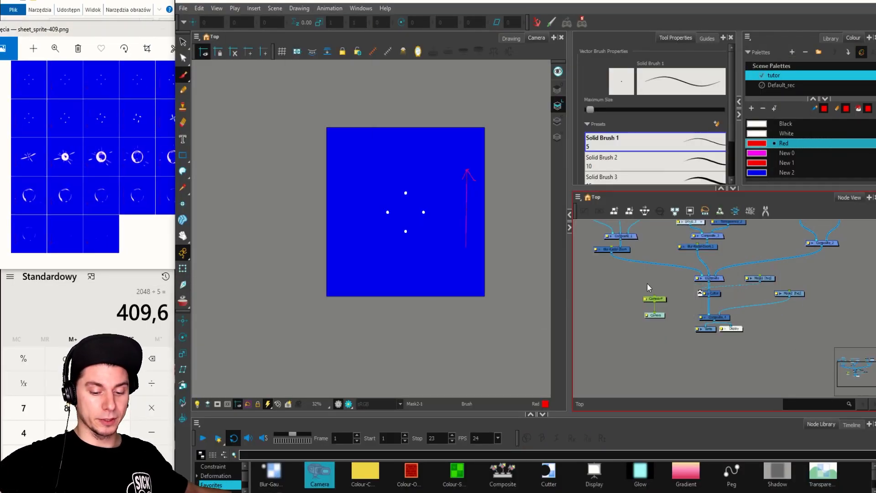
pyautogui.click(663, 299)
pyautogui.click(648, 280)
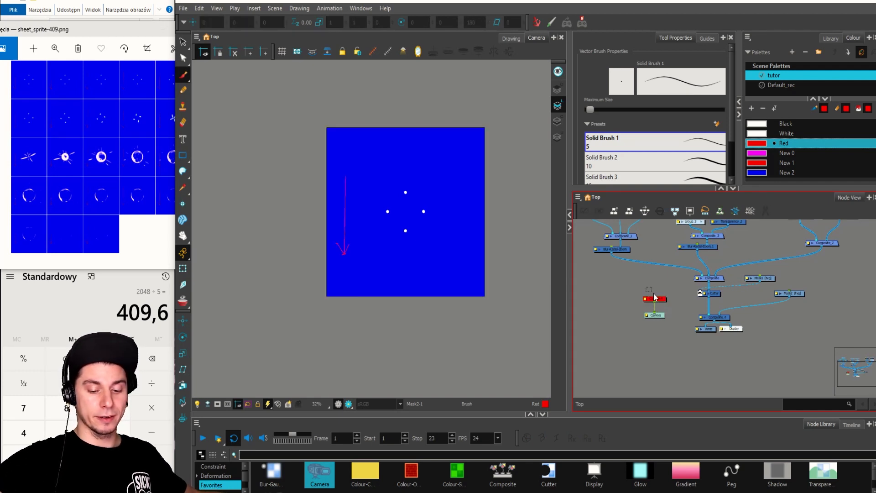
pyautogui.click(663, 299)
pyautogui.click(638, 283)
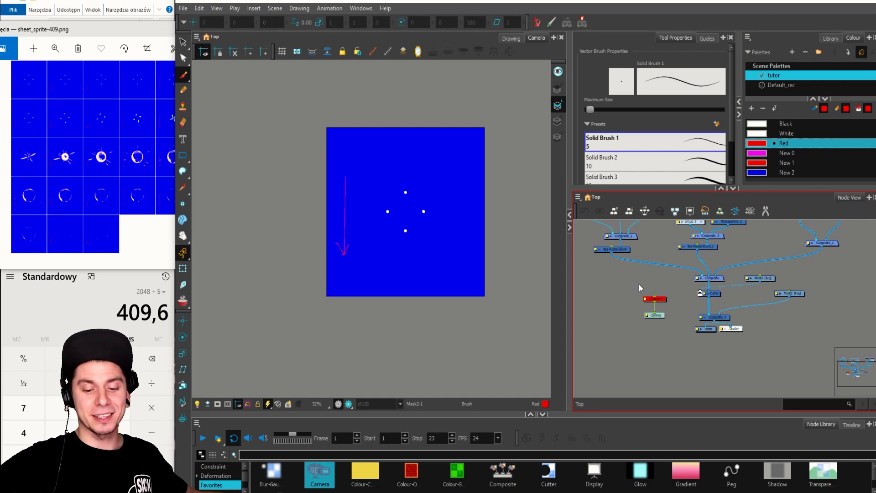
pyautogui.click(655, 299)
pyautogui.press('a')
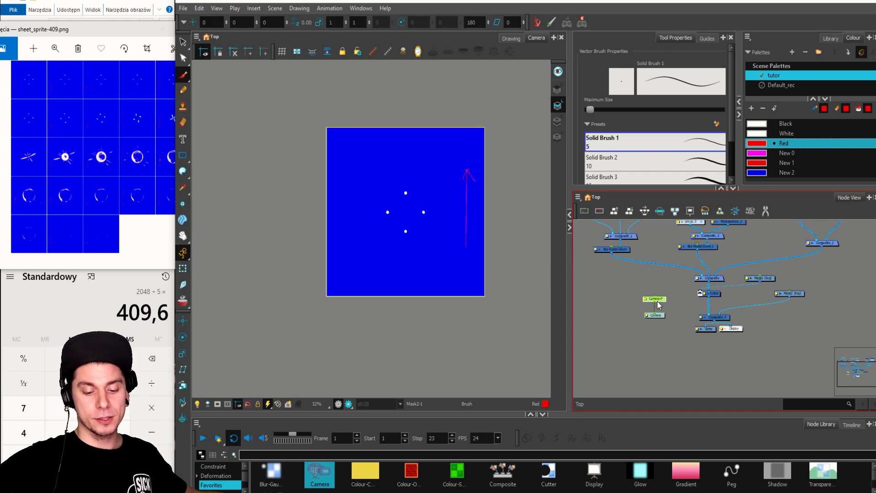
# Step: Close the sheet_sprite-409 image viewer and delete the old sheet_sprite-409 image from the export folder
pyautogui.click(627, 284)
pyautogui.click(100, 34)
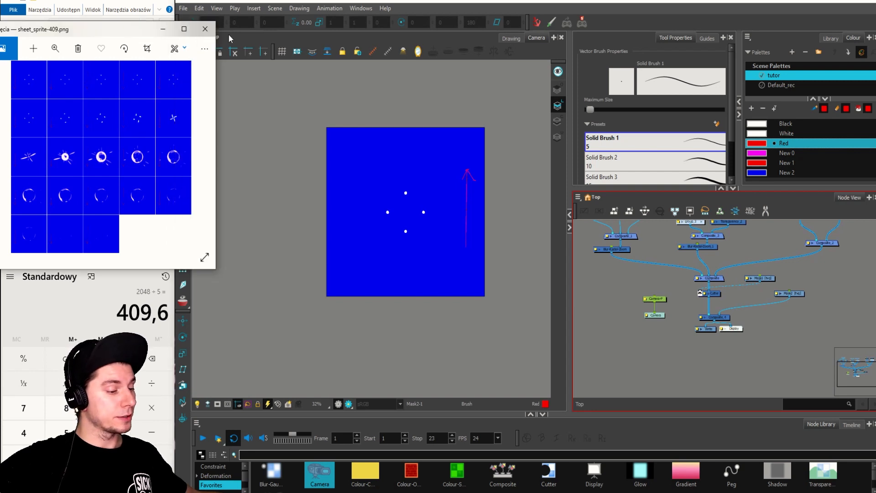
pyautogui.click(208, 29)
pyautogui.click(109, 134)
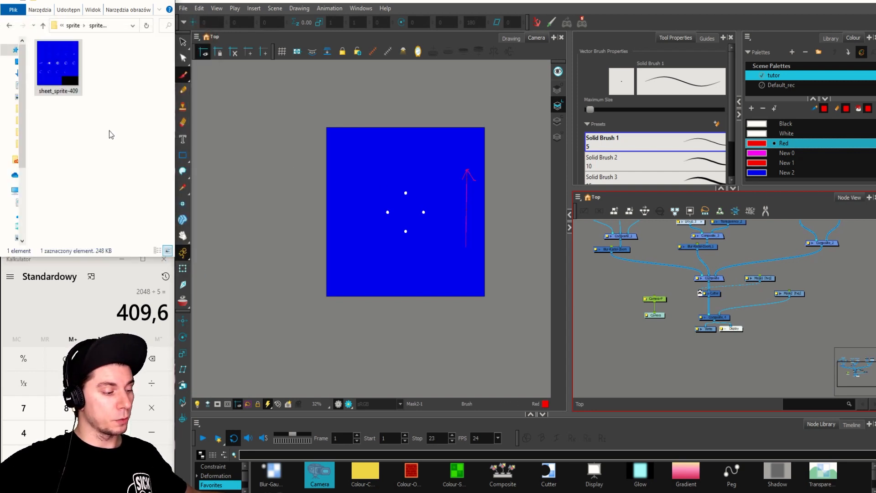
pyautogui.moveTo(104, 98); pyautogui.dragTo(56, 68)
pyautogui.press('Delete')
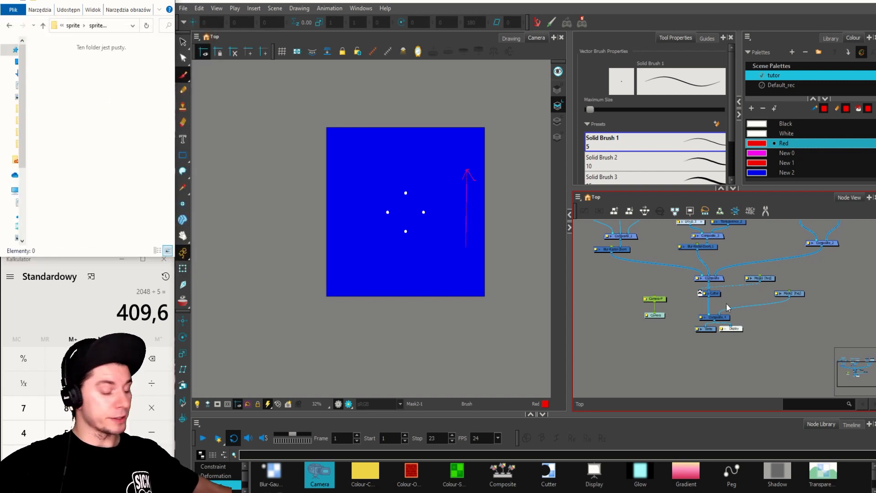
# Step: Disconnect the Mask2 drawing from Composite_4 and export the scene to Easel JS with the existing settings
pyautogui.click(798, 295)
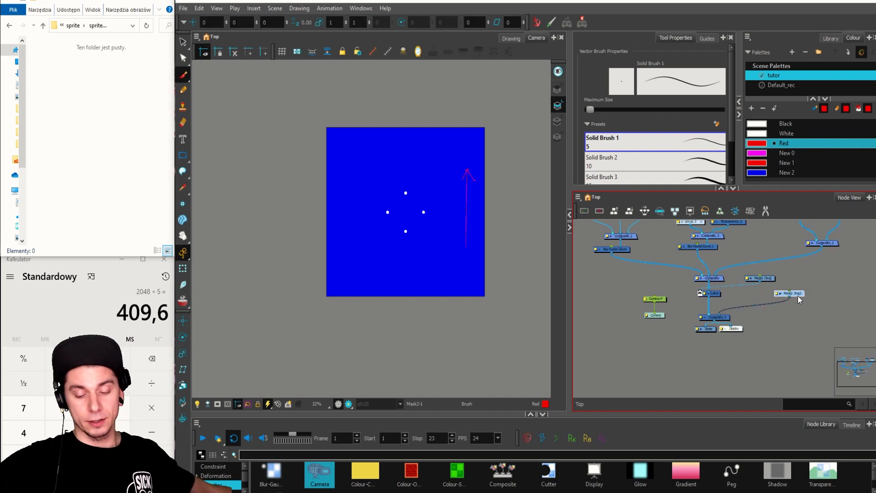
pyautogui.moveTo(798, 296); pyautogui.dragTo(814, 302)
pyautogui.click(686, 303)
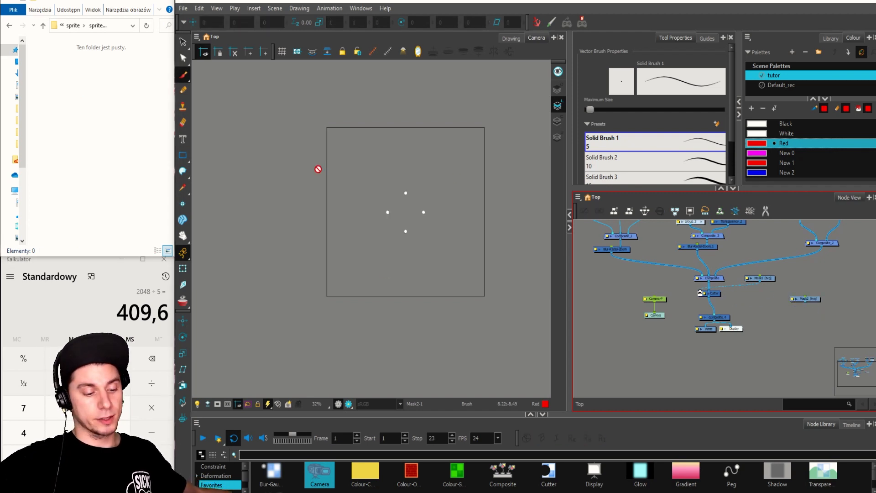
pyautogui.click(581, 23)
pyautogui.click(563, 431)
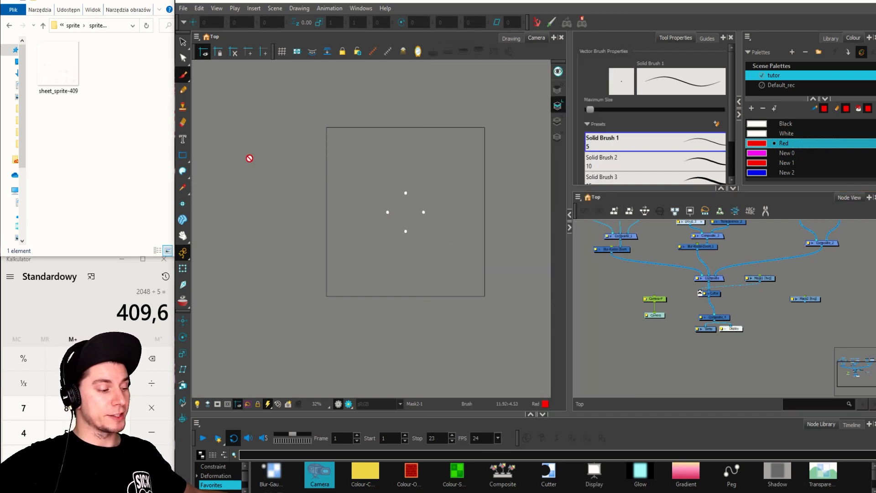
# Step: Open the new sheet_sprite-409 image at full size to examine how the frames are spaced without the mask, and close it
pyautogui.moveTo(80, 74); pyautogui.dragTo(490, 181)
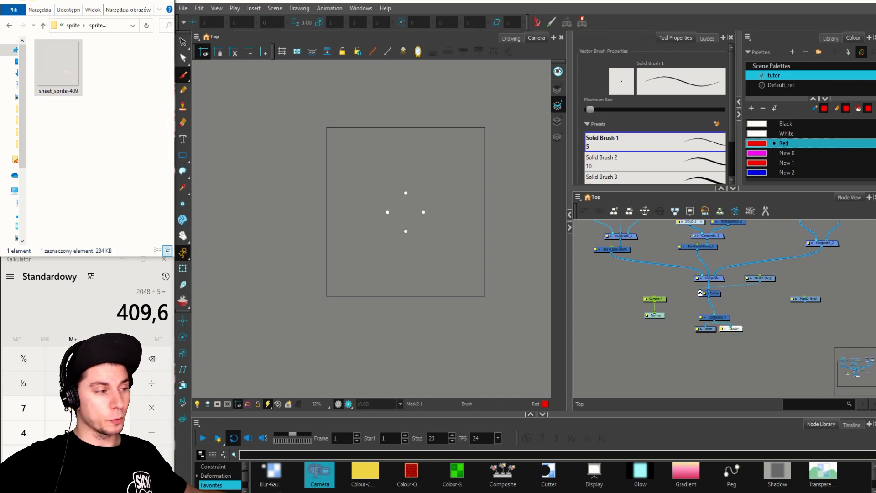
pyautogui.moveTo(217, 0); pyautogui.dragTo(464, 156)
pyautogui.doubleClick(474, 155)
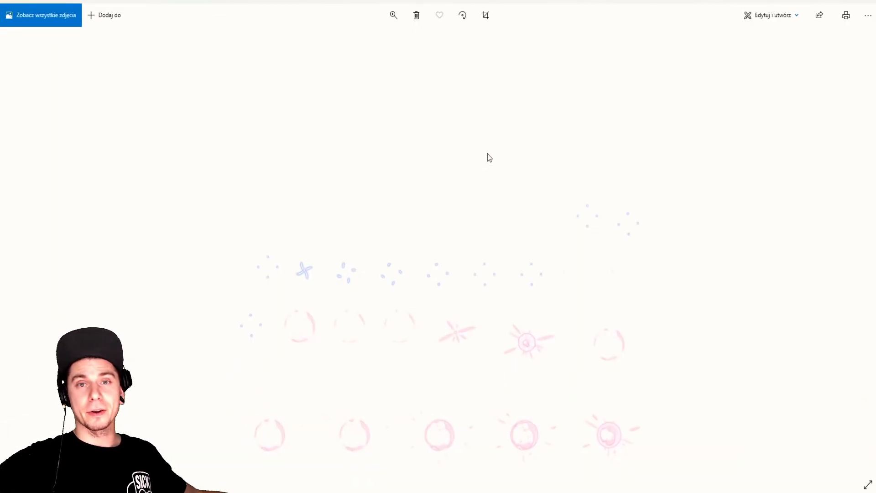
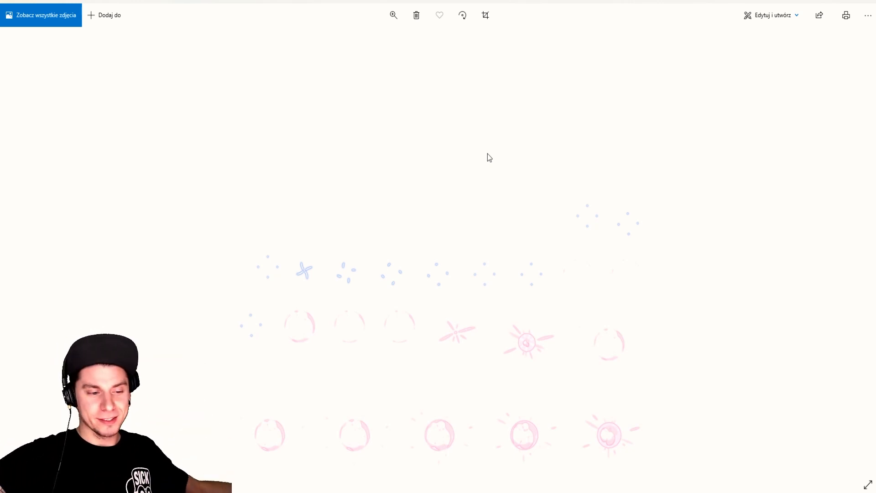
pyautogui.click(865, 6)
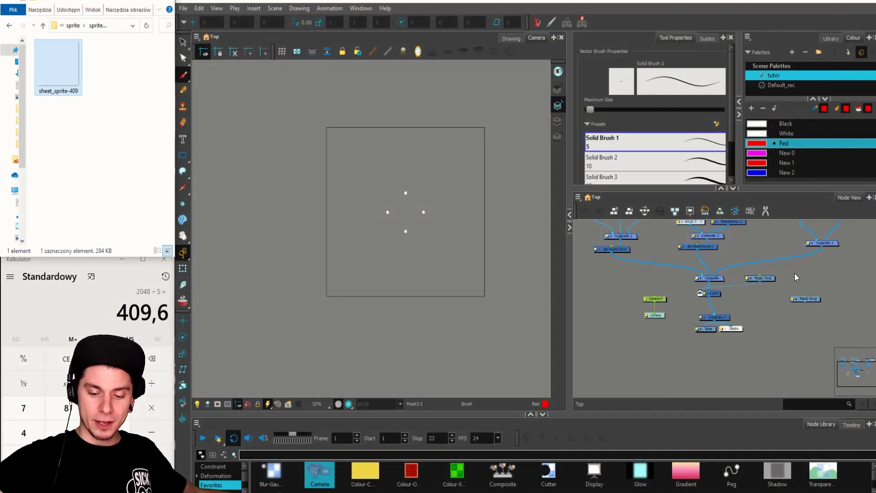
# Step: Reconnect the Mask2 drawing to Composite_4 and delete the red orientation arrow from the drawing
pyautogui.moveTo(805, 301); pyautogui.dragTo(729, 315)
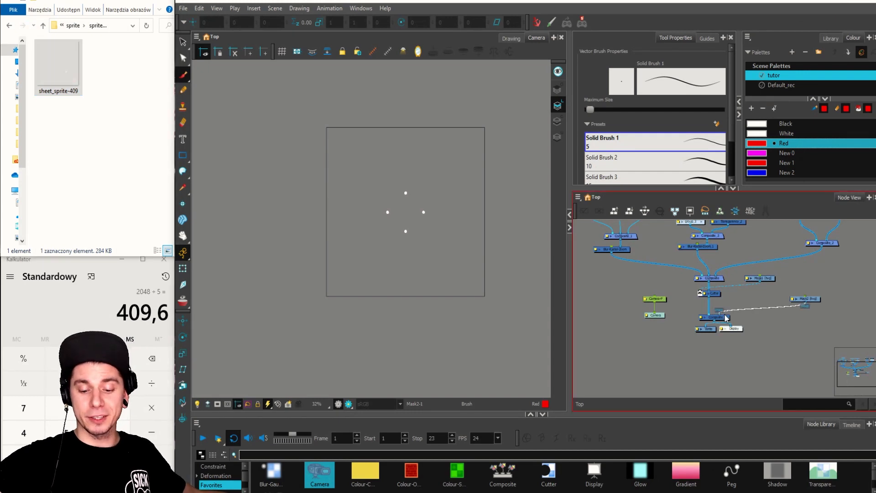
pyautogui.hotkey('alt', 's')
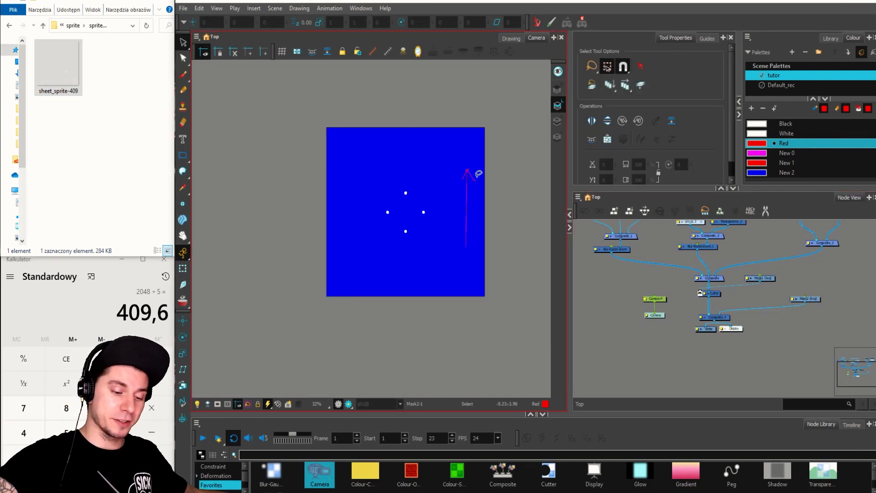
pyautogui.moveTo(457, 161); pyautogui.dragTo(458, 159)
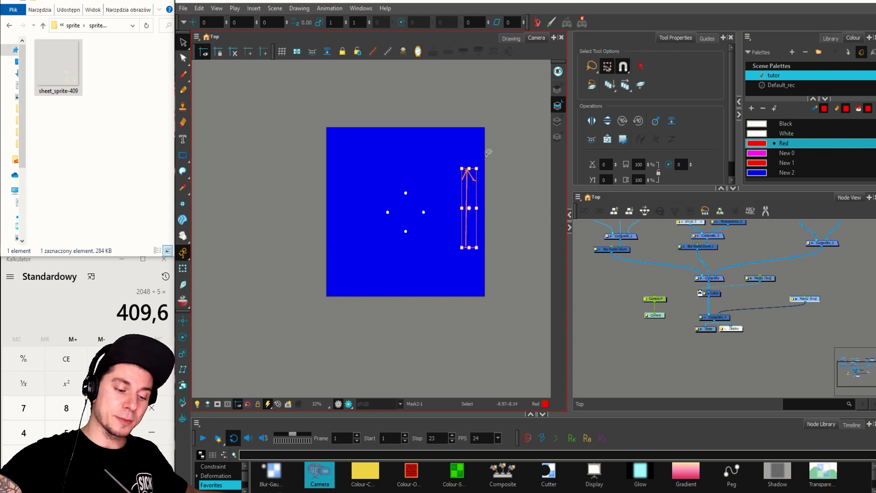
pyautogui.press('Delete')
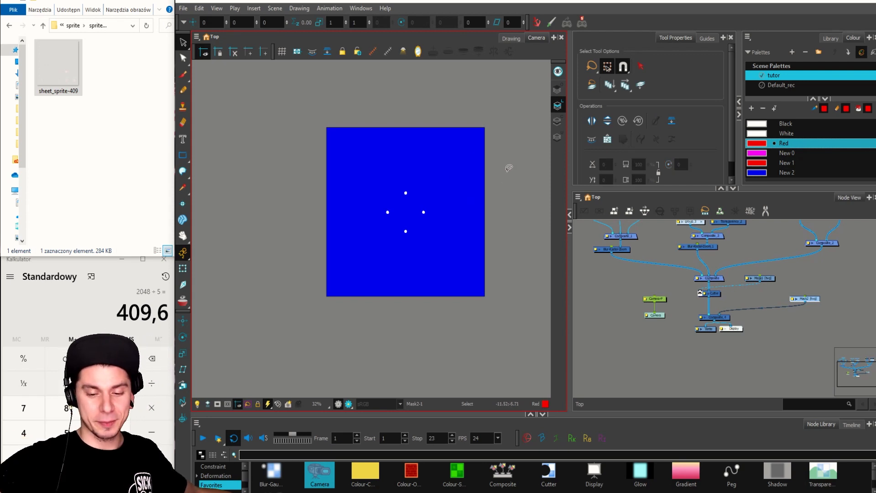
pyautogui.click(781, 255)
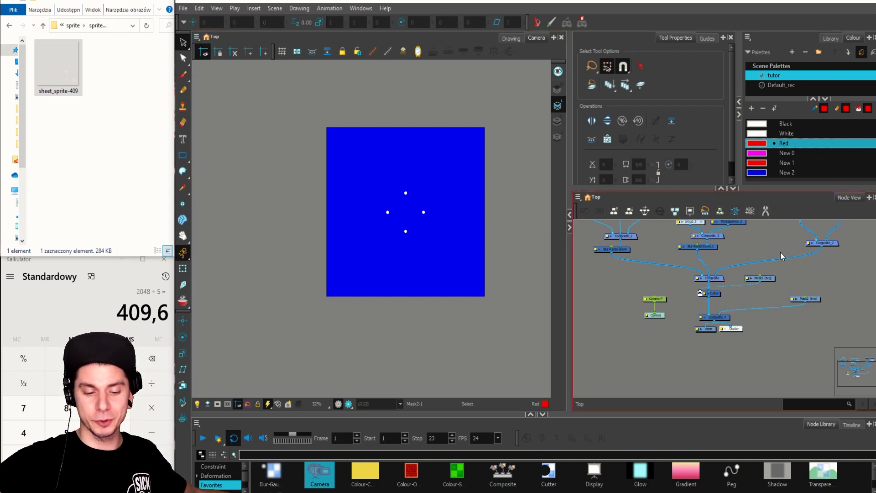
# Step: Set the alpha of the blue New 2 colour to 0 and move the Mask2 node closer to Composite_4
pyautogui.doubleClick(757, 174)
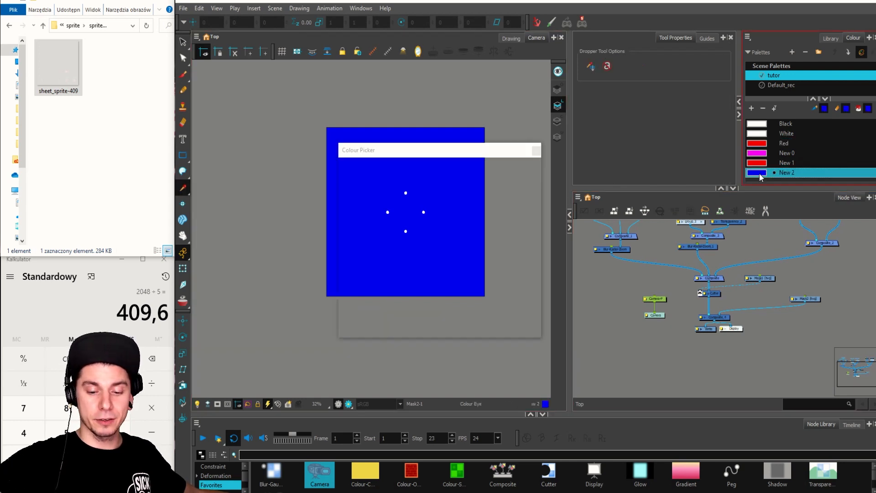
pyautogui.moveTo(531, 258); pyautogui.dragTo(460, 260)
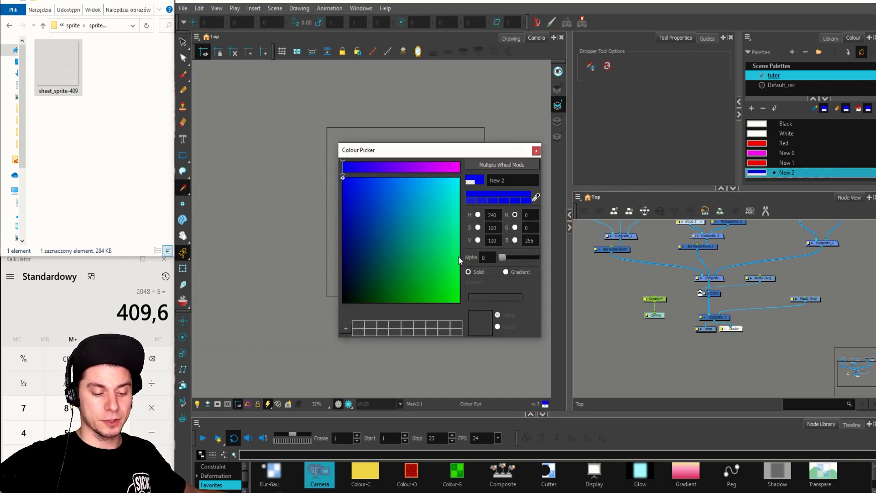
pyautogui.click(536, 152)
pyautogui.moveTo(520, 155); pyautogui.dragTo(305, 225)
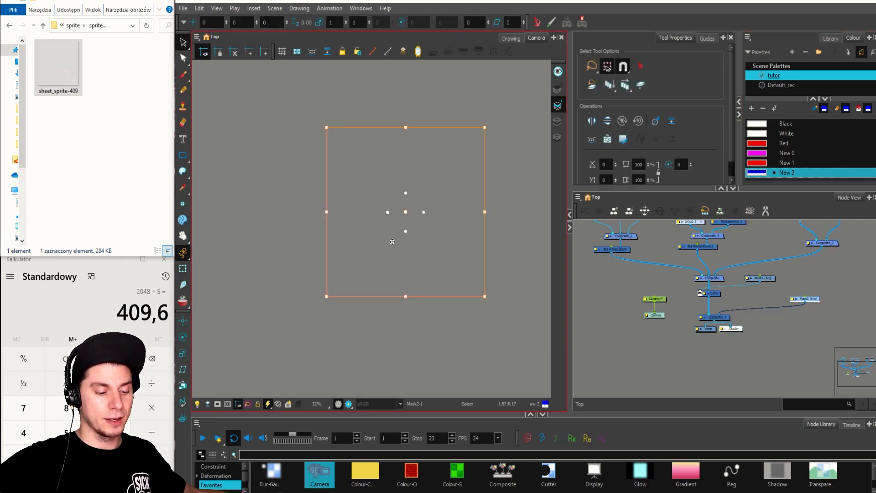
pyautogui.moveTo(392, 242); pyautogui.dragTo(384, 190)
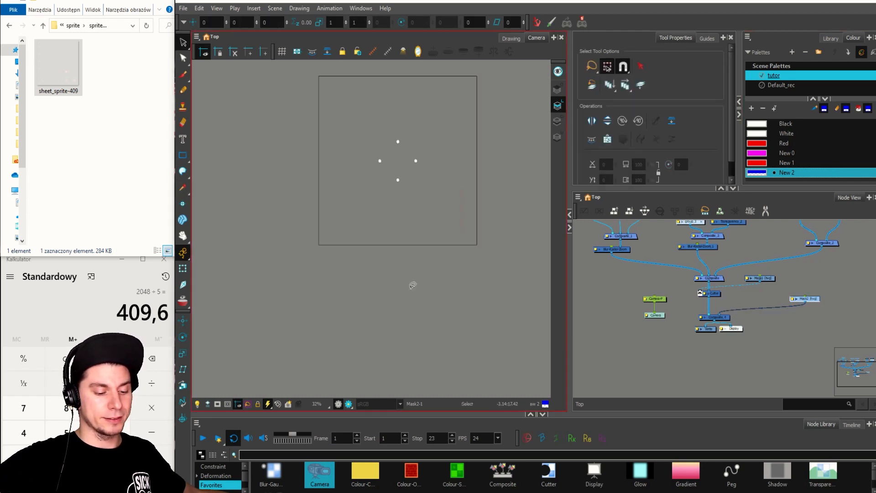
pyautogui.click(487, 282)
pyautogui.moveTo(816, 304); pyautogui.dragTo(790, 310)
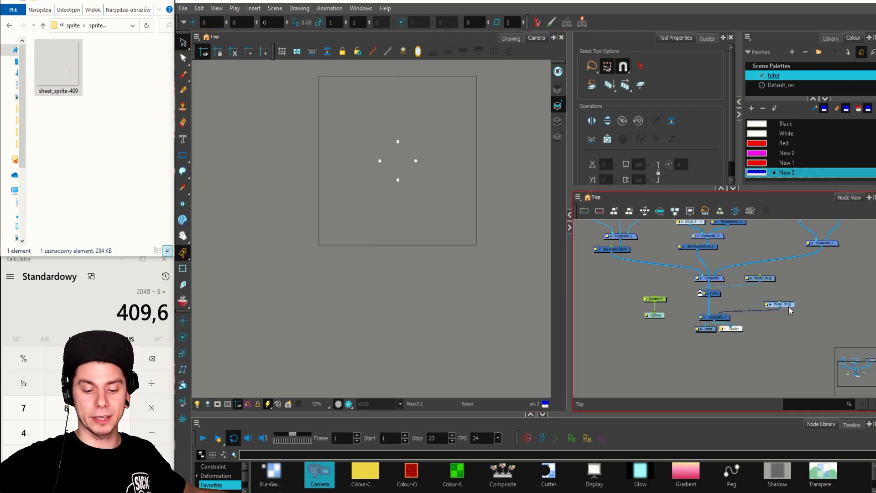
pyautogui.click(755, 304)
# Step: Connect the Mask1 drawing to Composite_4 to show its magenta square, and disconnect it again
pyautogui.moveTo(716, 293); pyautogui.dragTo(714, 314)
pyautogui.scroll(-2, 402, 216)
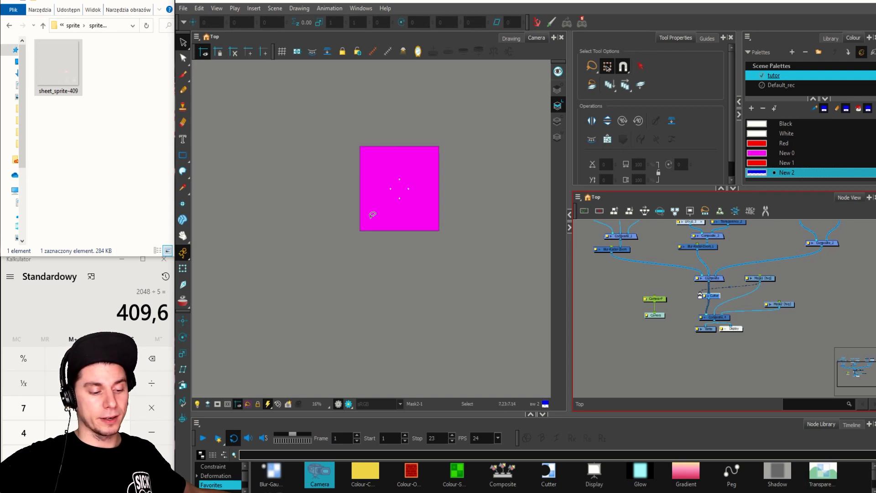
pyautogui.click(765, 287)
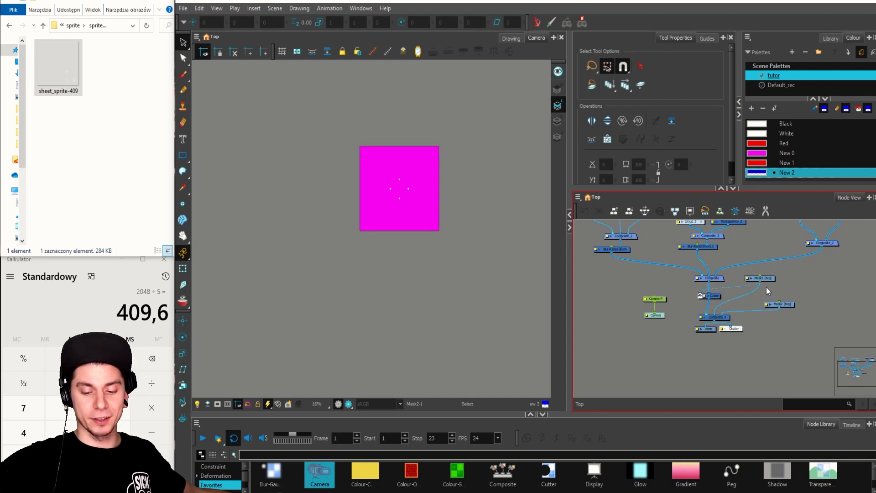
pyautogui.scroll(2, 766, 287)
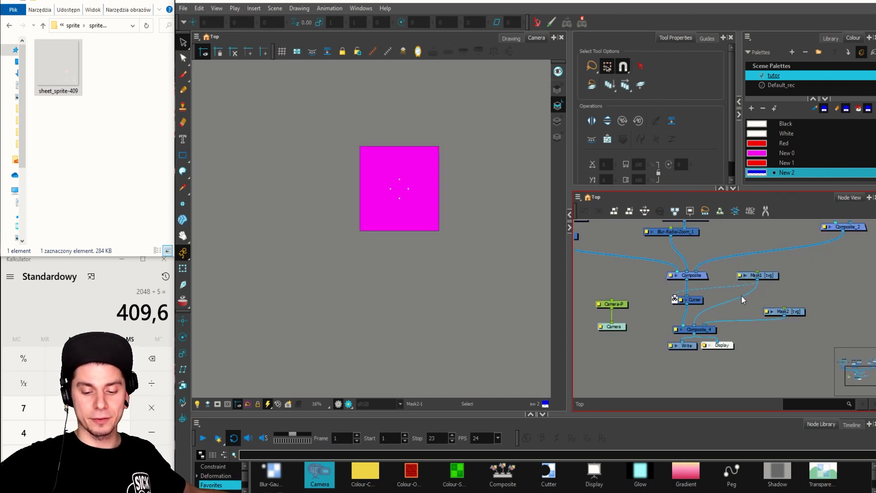
pyautogui.moveTo(741, 296); pyautogui.dragTo(769, 294)
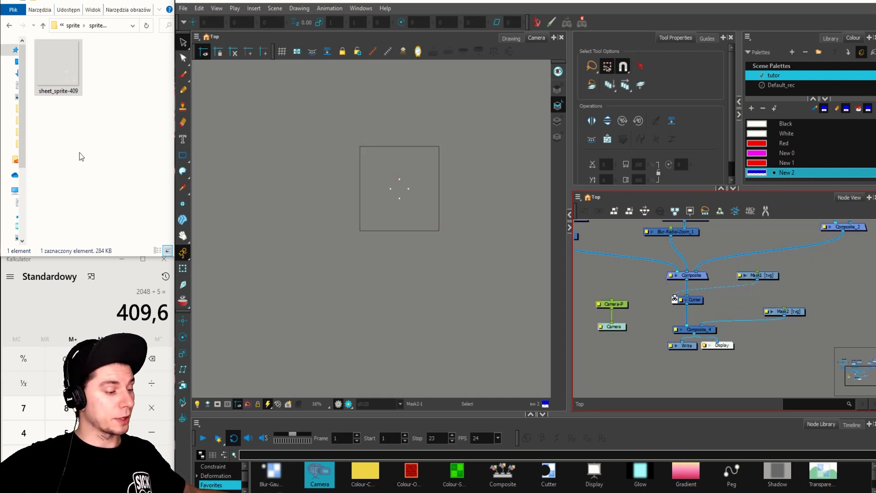
# Step: Delete the unmasked sheet_sprite-409 image and export the scene to Easel JS with the existing 2048-pixel sheet and 406-pixel frame settings
pyautogui.click(81, 90)
pyautogui.press('Delete')
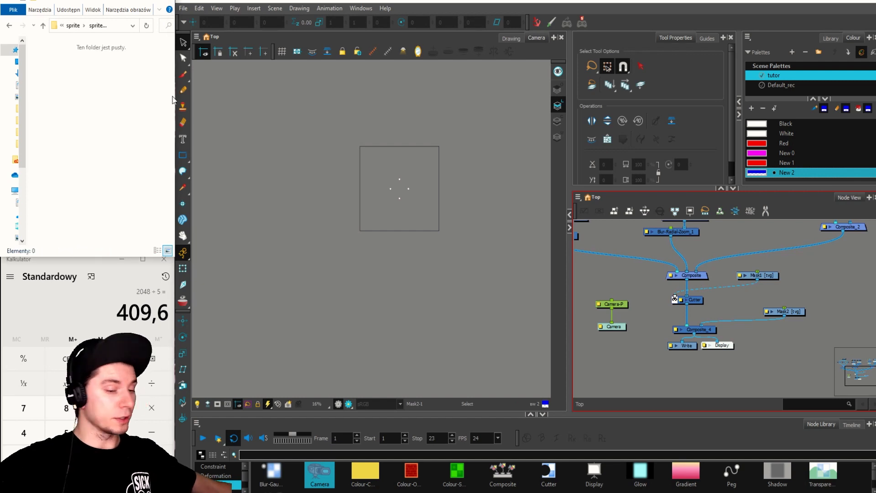
pyautogui.click(582, 22)
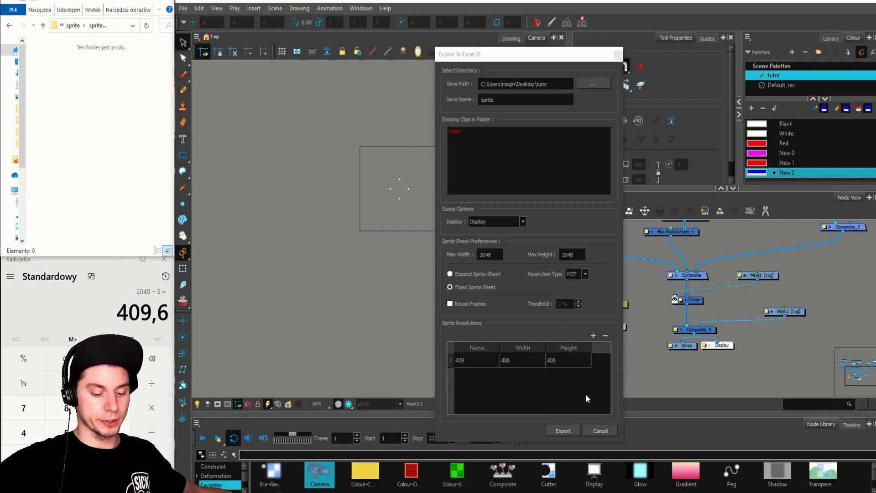
pyautogui.click(571, 429)
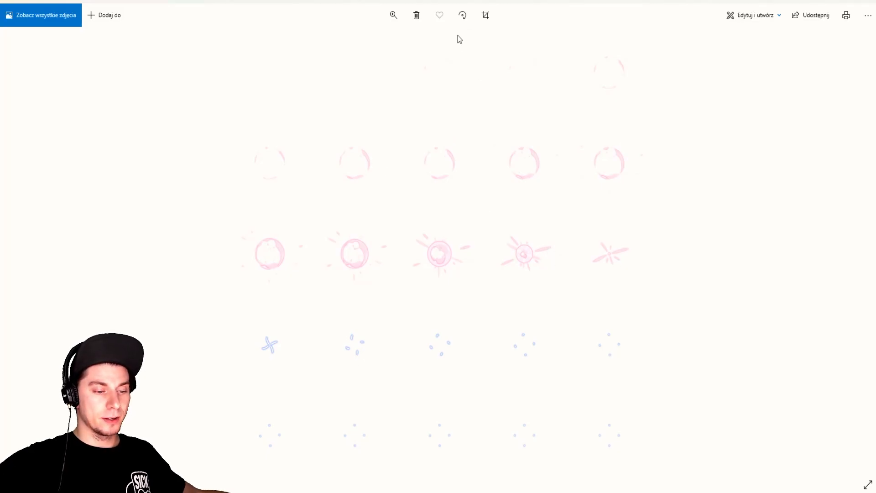
# Step: Rotate the newly exported sheet_sprite-409 image by 180° and close the viewer
pyautogui.click(465, 23)
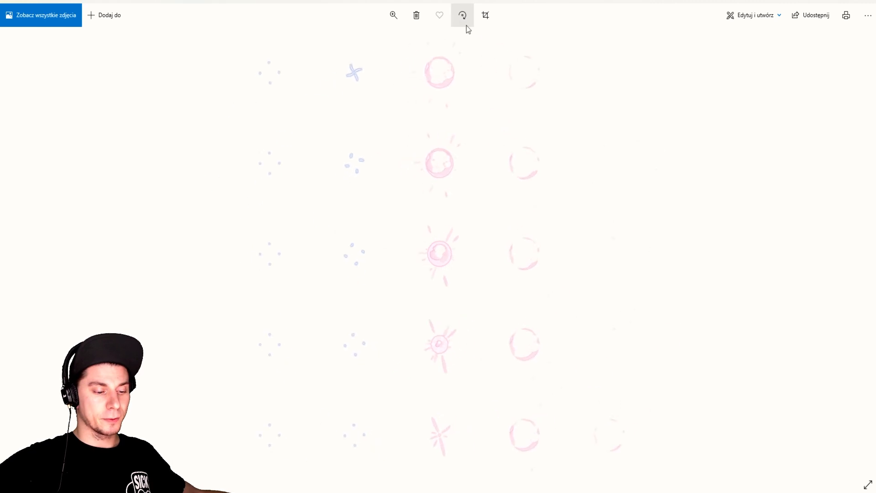
pyautogui.click(466, 24)
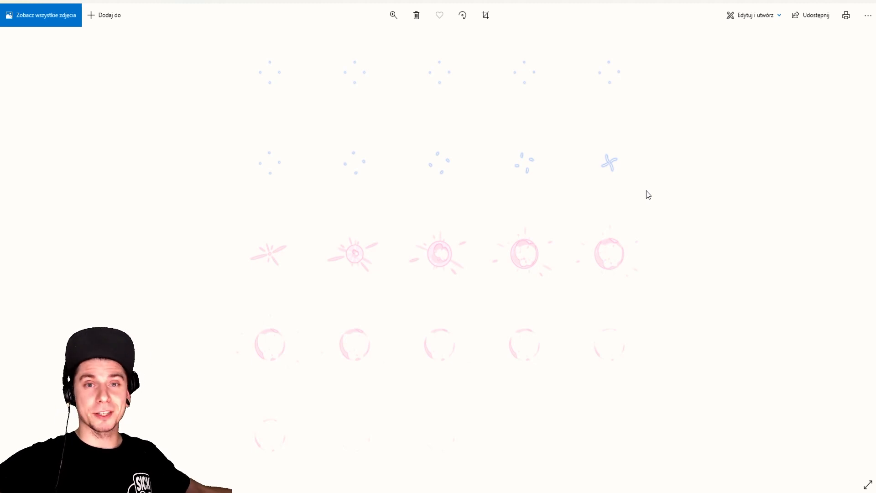
pyautogui.click(872, 2)
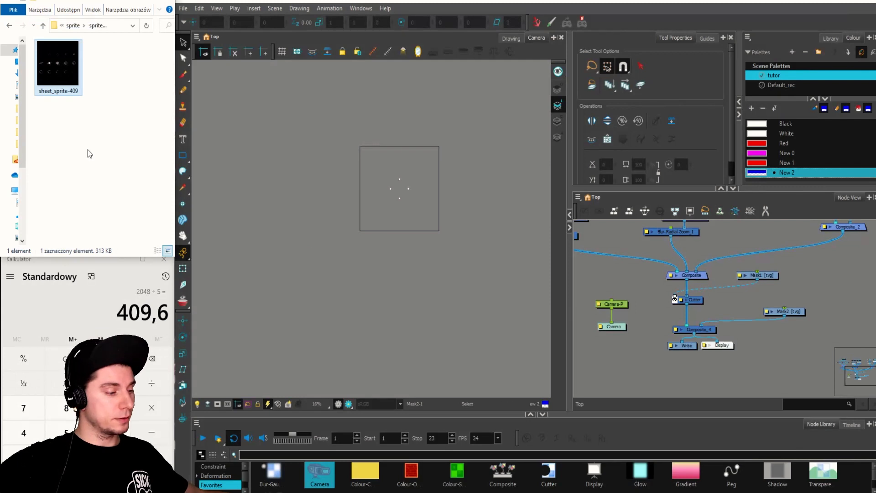
# Step: Add a vector drawing layer named Drawing and connect its node to Composite_4
pyautogui.scroll(-1, 648, 286)
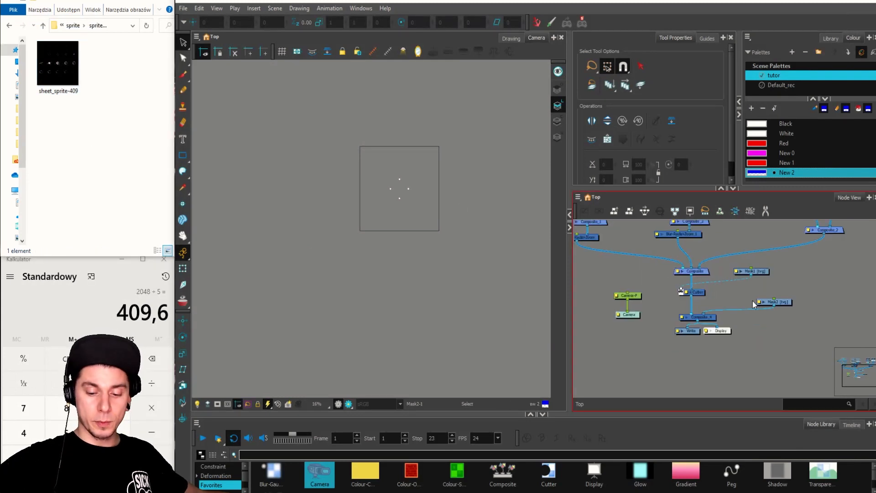
pyautogui.hotkey('ctrl', 'r')
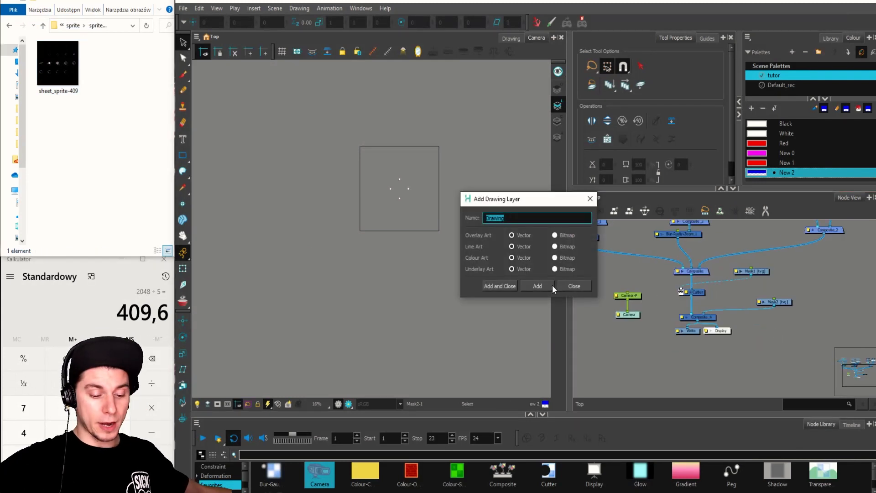
pyautogui.click(551, 284)
pyautogui.click(565, 284)
pyautogui.moveTo(626, 270); pyautogui.dragTo(689, 314)
pyautogui.scroll(-3, 414, 224)
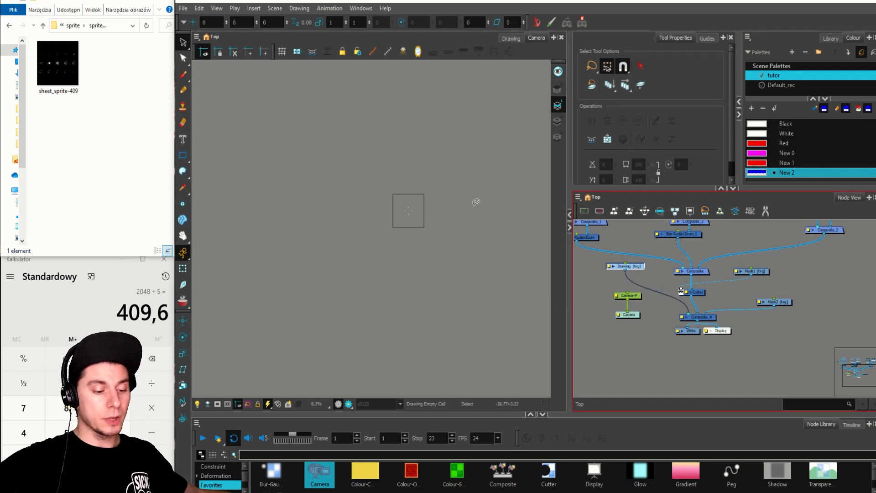
# Step: Connect the Mask1 drawing to Composite_4 to preview its square around the white dots, and undo the connection
pyautogui.scroll(4, 476, 202)
pyautogui.hotkey('alt', 'b')
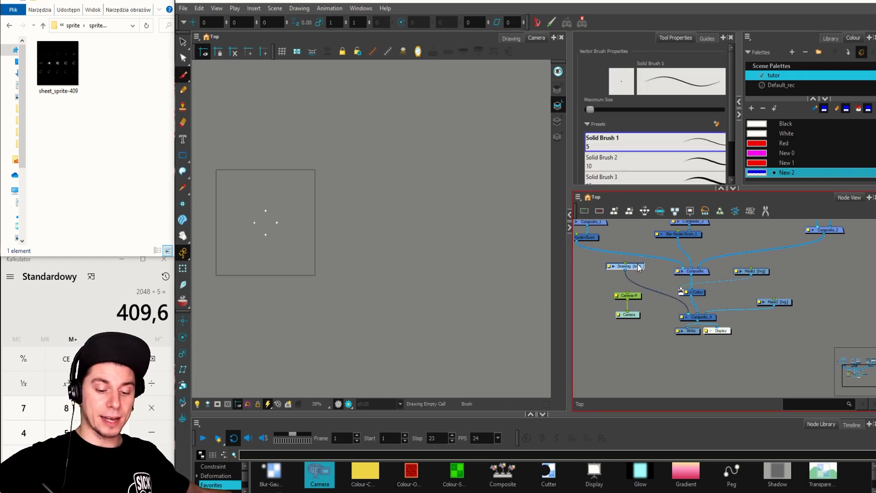
pyautogui.moveTo(519, 290); pyautogui.dragTo(533, 287)
pyautogui.scroll(2, 426, 254)
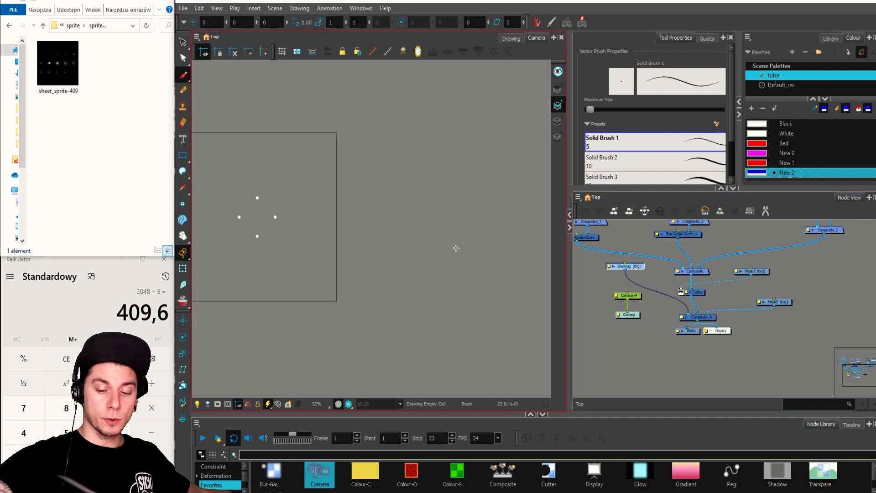
pyautogui.click(760, 269)
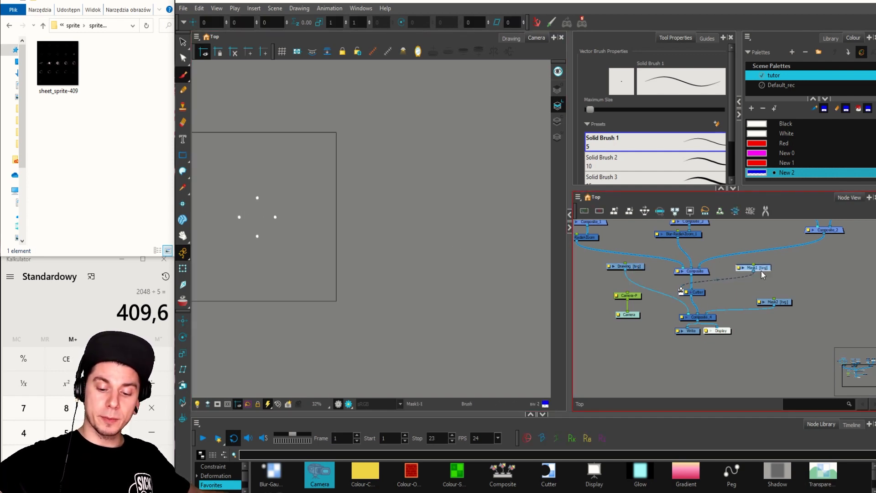
pyautogui.moveTo(753, 271); pyautogui.dragTo(701, 315)
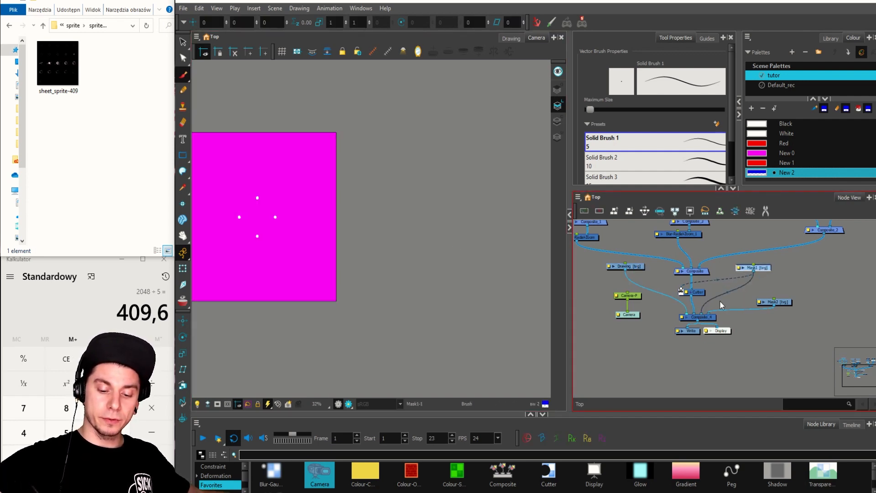
pyautogui.hotkey('shift', 'n')
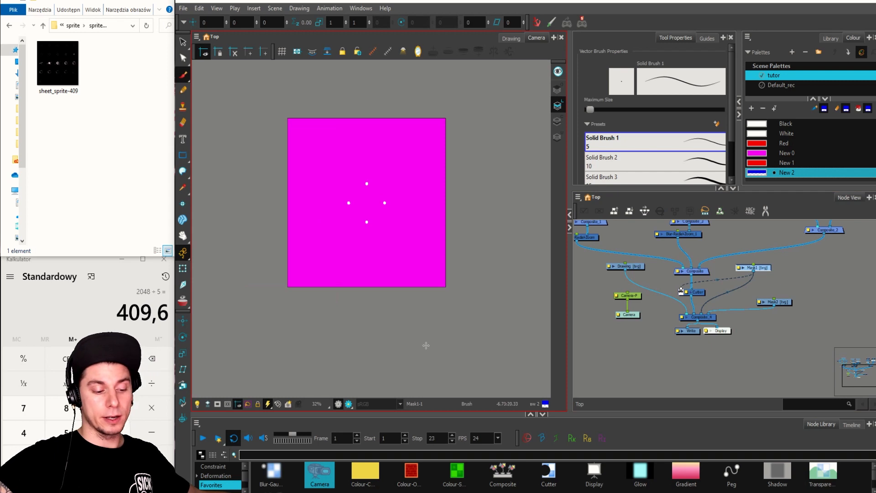
pyautogui.hotkey('ctrl', 'z')
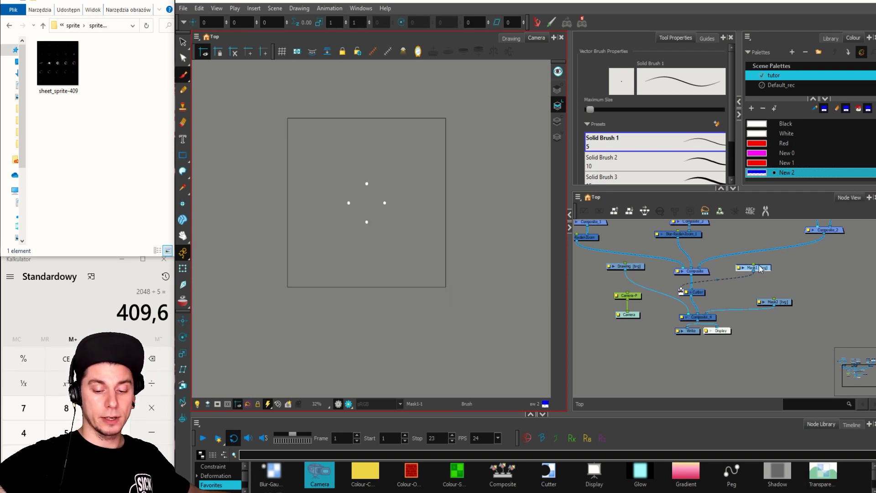
# Step: Inspect the alpha value of the New 2 colour in the Colour Picker and close it
pyautogui.doubleClick(757, 172)
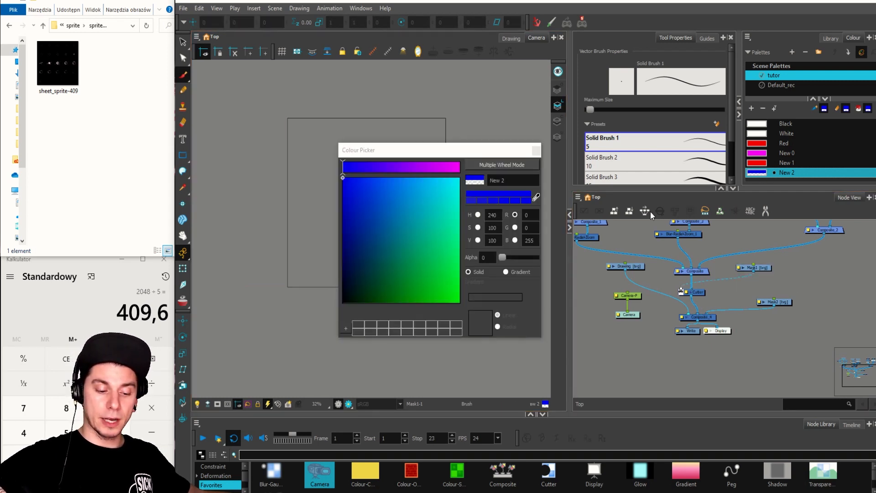
pyautogui.moveTo(503, 258); pyautogui.dragTo(478, 262)
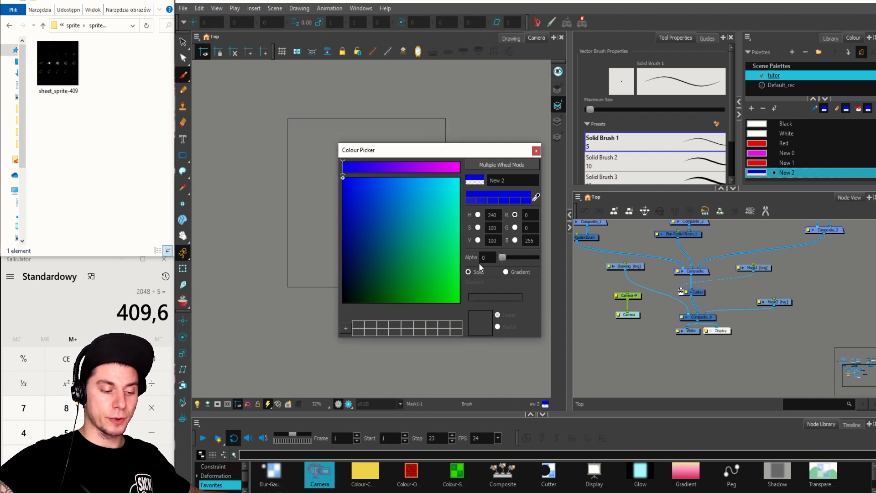
pyautogui.click(537, 151)
# Step: Sketch a red two-by-two grid beside the camera frame on the Drawing layer with the brush, labelling both columns 1024
pyautogui.scroll(1, 460, 245)
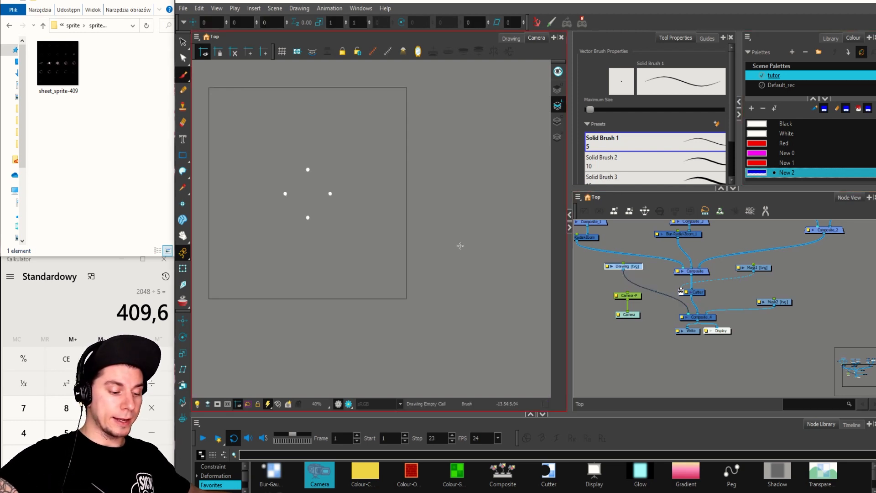
pyautogui.moveTo(481, 256); pyautogui.dragTo(478, 261)
pyautogui.moveTo(431, 230); pyautogui.dragTo(441, 234)
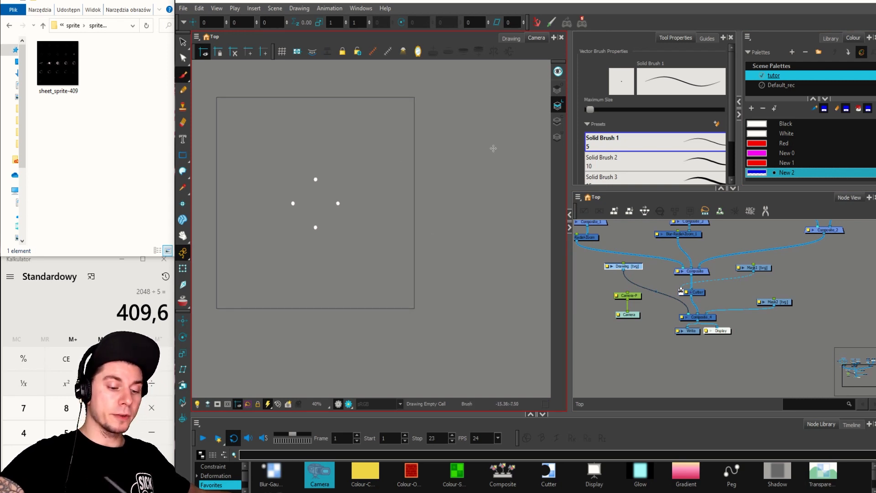
pyautogui.moveTo(493, 149); pyautogui.dragTo(465, 153)
pyautogui.scroll(-2, 470, 200)
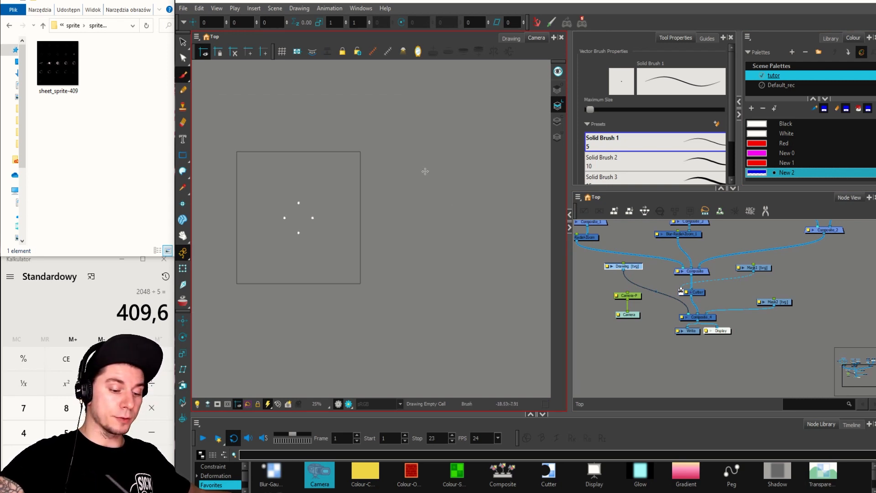
pyautogui.click(761, 146)
pyautogui.moveTo(421, 170); pyautogui.dragTo(423, 193)
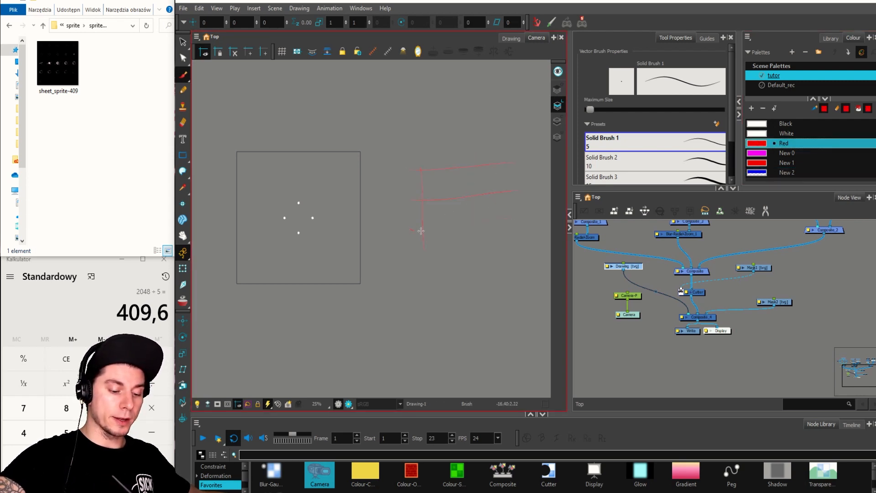
pyautogui.moveTo(483, 154); pyautogui.dragTo(484, 273)
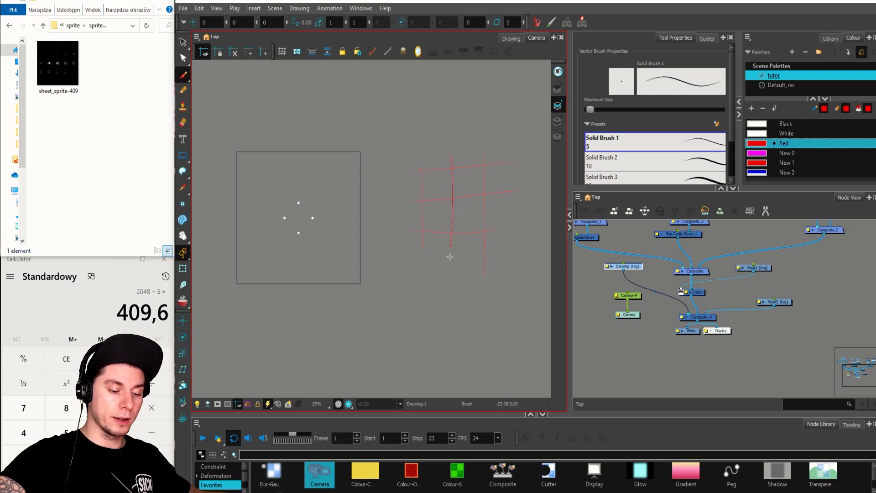
pyautogui.scroll(3, 449, 257)
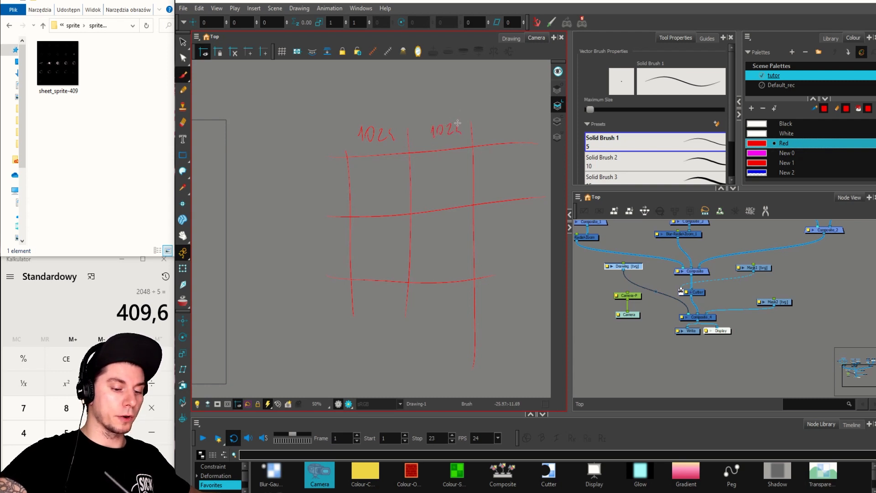
# Step: Place a copy of the 1024 label beside the grid's first row and remove the label above the second column
pyautogui.hotkey('alt', 's')
pyautogui.moveTo(454, 115)
pyautogui.mouseDown()
pyautogui.moveTo(466, 131)
pyautogui.moveTo(459, 121)
pyautogui.moveTo(349, 163)
pyautogui.moveTo(324, 184)
pyautogui.mouseUp()
pyautogui.hotkey('ctrl', 'c')
pyautogui.hotkey('ctrl', 'v')
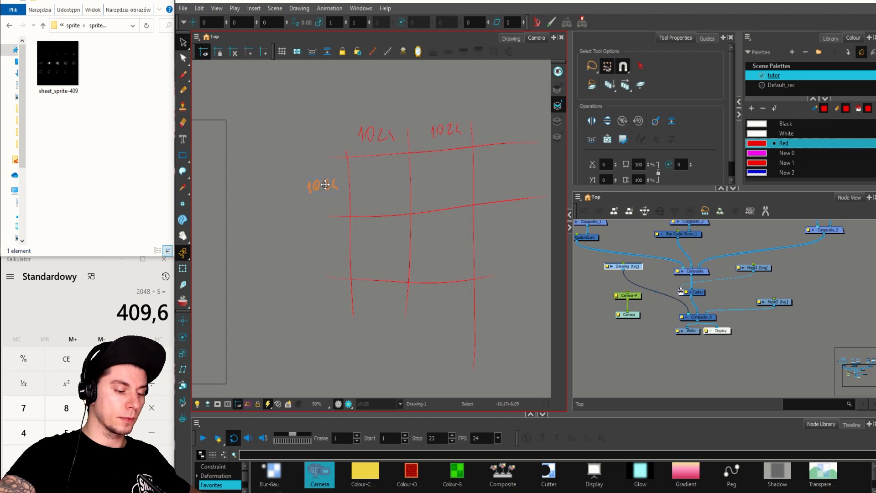
pyautogui.click(413, 211)
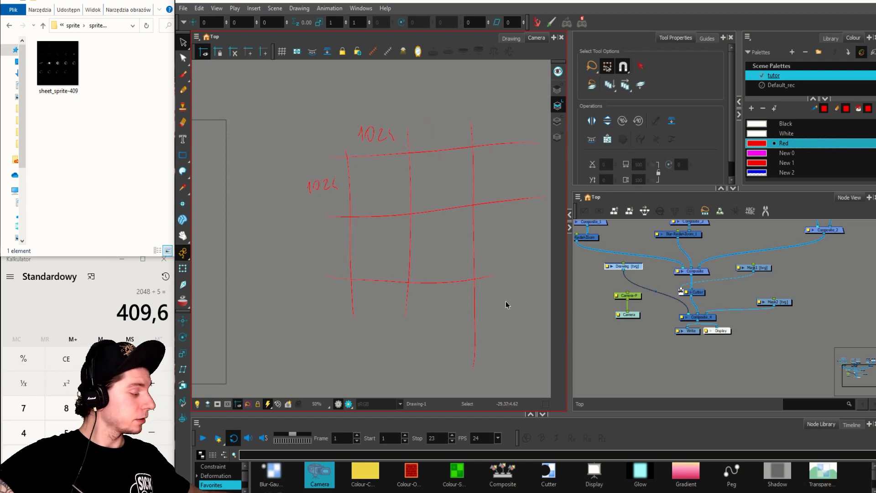
# Step: Brush a narrow loop along the grid's middle vertical line and undo it
pyautogui.hotkey('alt', 'b')
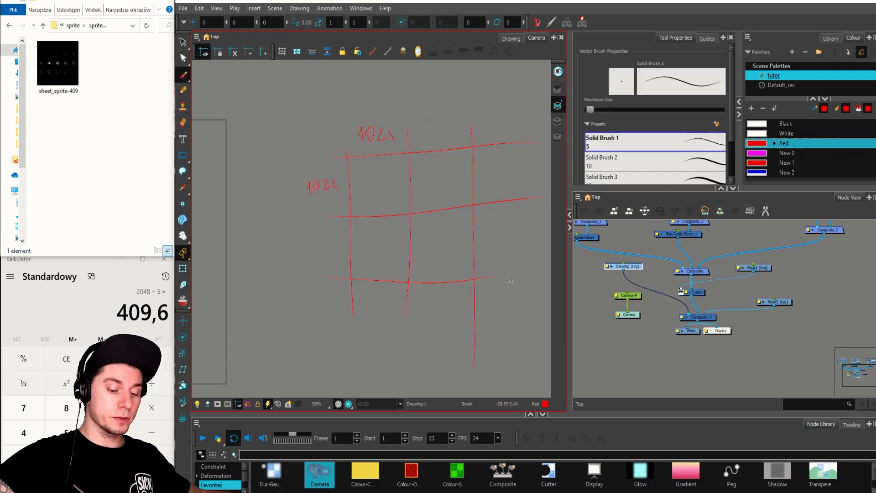
pyautogui.moveTo(503, 296); pyautogui.dragTo(496, 305)
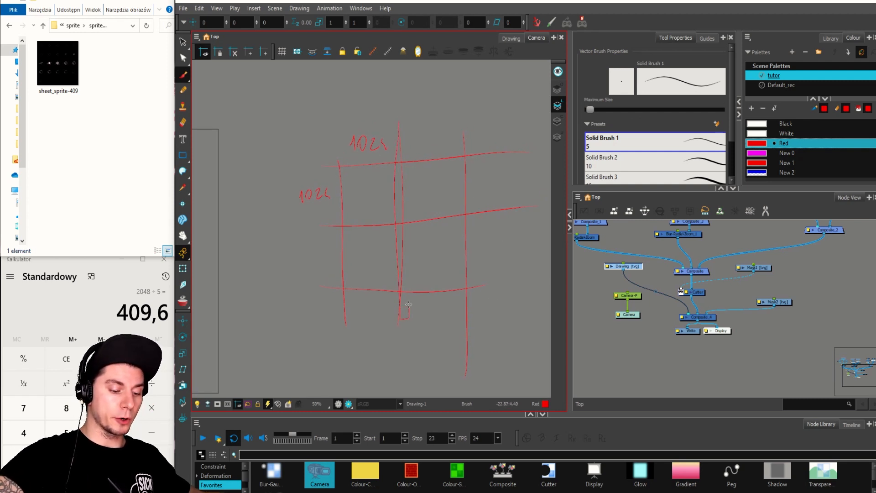
pyautogui.moveTo(408, 304); pyautogui.dragTo(400, 118)
pyautogui.hotkey('ctrl', 'z')
# Step: Write 1022 in red above the first column's 1024 label
pyautogui.hotkey('alt', 's')
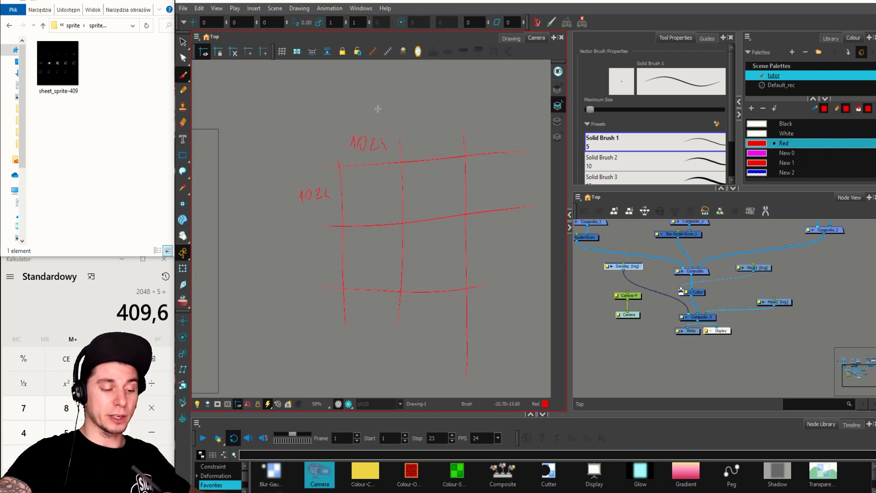
pyautogui.moveTo(367, 97); pyautogui.dragTo(392, 104)
pyautogui.moveTo(393, 94); pyautogui.dragTo(400, 103)
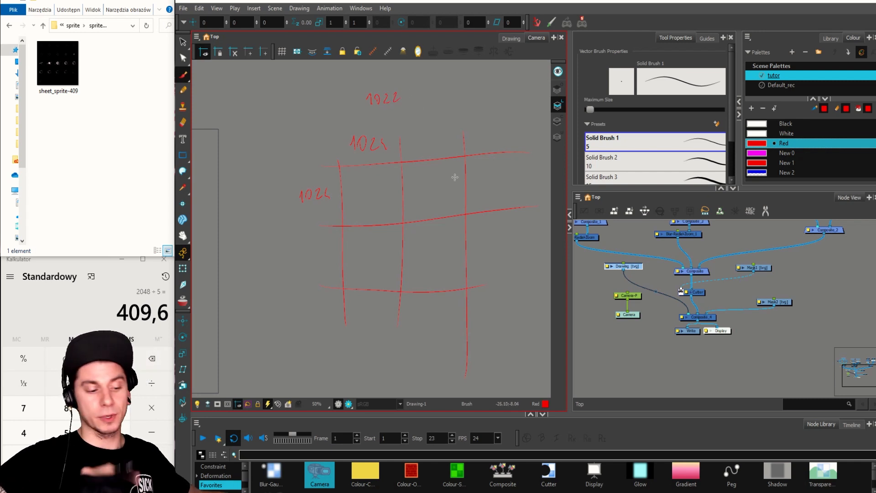
# Step: Delete the handwritten 1022 and 1024 labels and the grid's middle vertical line
pyautogui.hotkey('alt', 's')
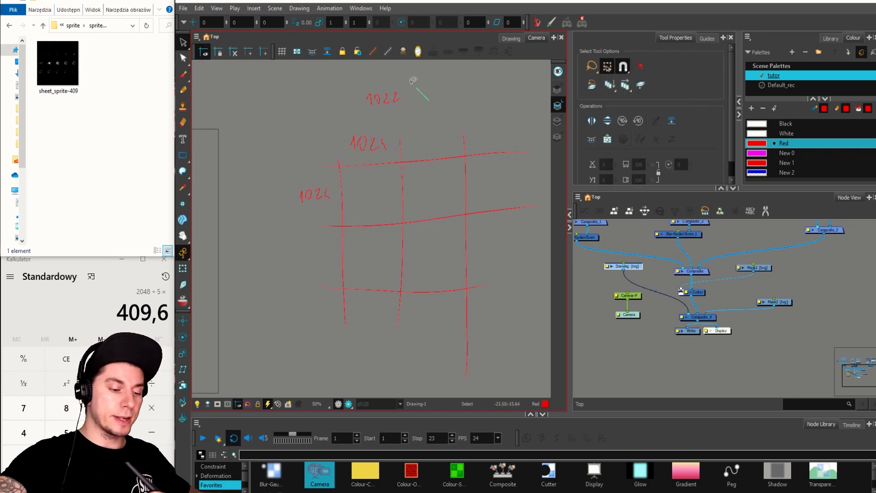
pyautogui.moveTo(429, 99)
pyautogui.mouseDown()
pyautogui.moveTo(298, 207)
pyautogui.moveTo(429, 100)
pyautogui.mouseUp()
pyautogui.press('Delete')
pyautogui.press('2')
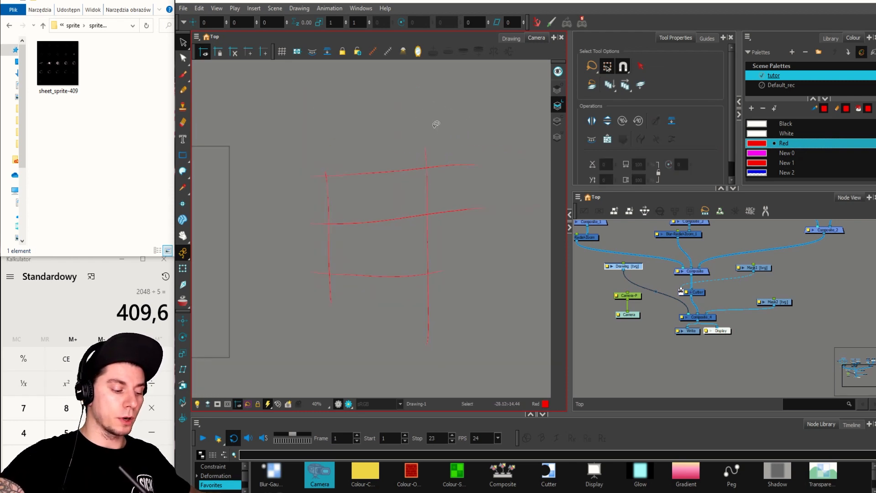
# Step: Extend the sketch to a three-by-three grid by brushing two more vertical lines and a lower horizontal line
pyautogui.hotkey('alt', 'b')
pyautogui.moveTo(376, 155); pyautogui.dragTo(372, 306)
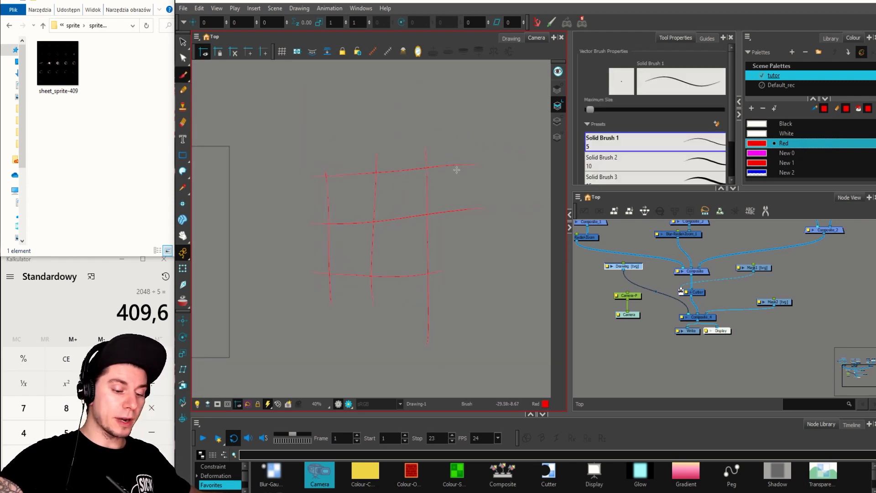
pyautogui.moveTo(462, 143); pyautogui.dragTo(452, 304)
pyautogui.moveTo(316, 326); pyautogui.dragTo(456, 307)
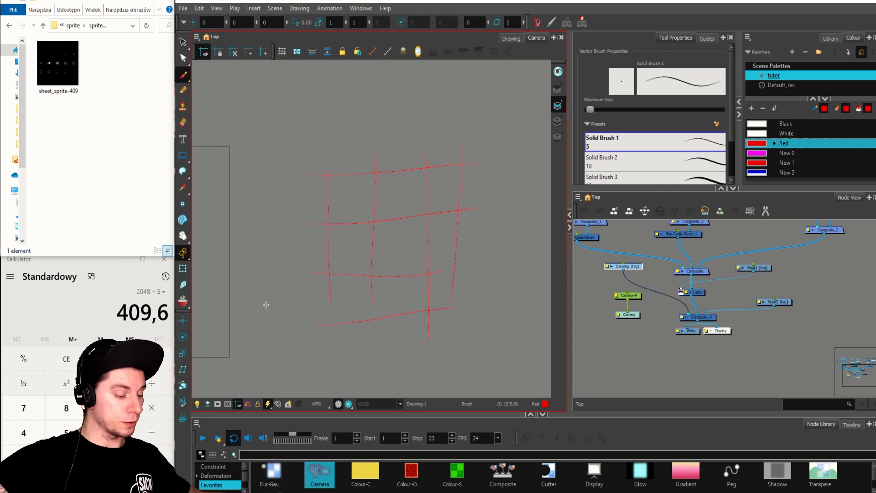
# Step: Switch to the calculator, divide 2048 by 3 and highlight the whole-number part of the result
pyautogui.click(74, 299)
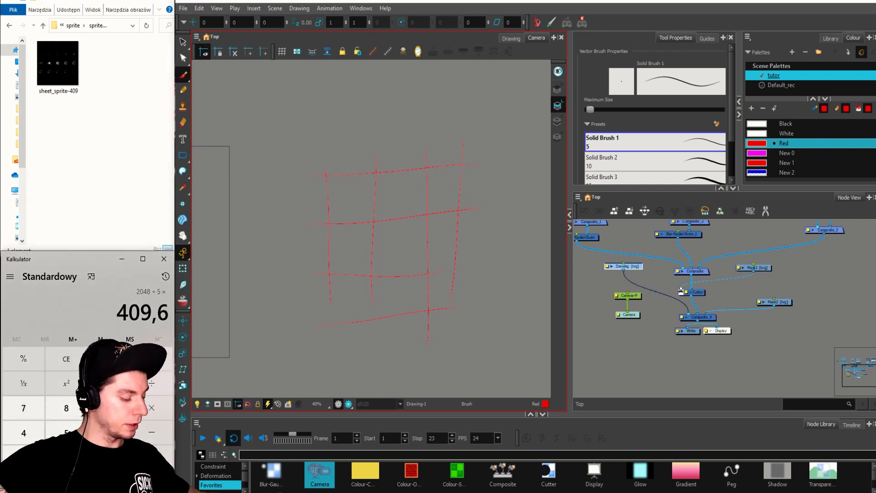
pyautogui.write('2 048')
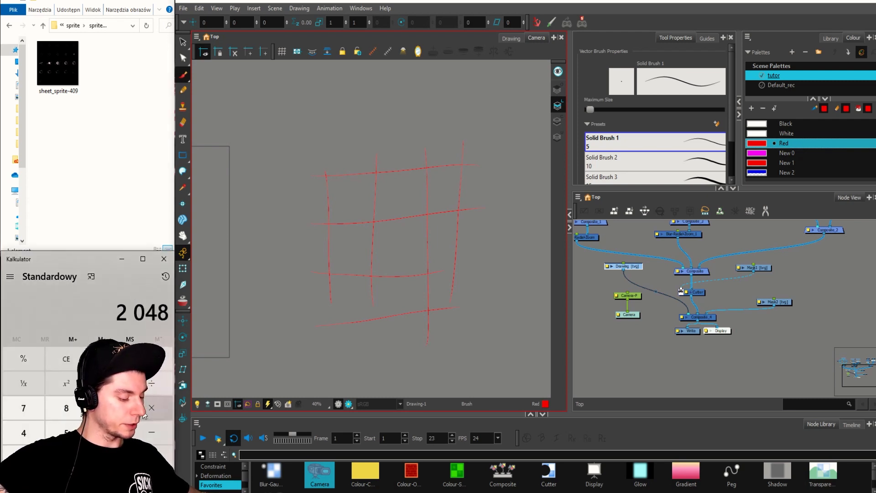
pyautogui.press('/')
pyautogui.write('3')
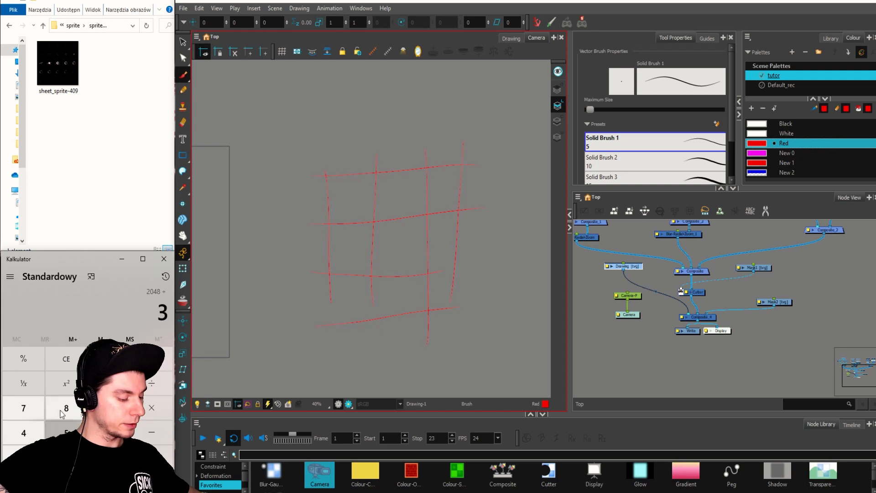
pyautogui.press('Return')
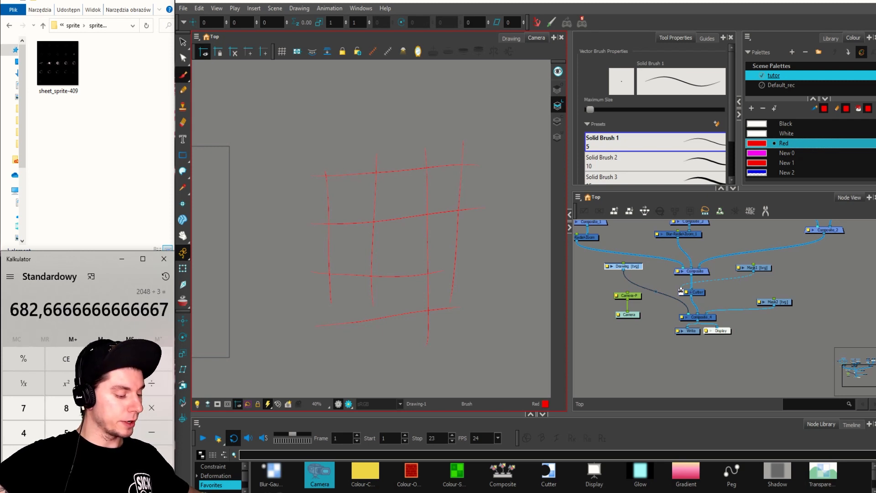
pyautogui.moveTo(11, 309); pyautogui.dragTo(39, 309)
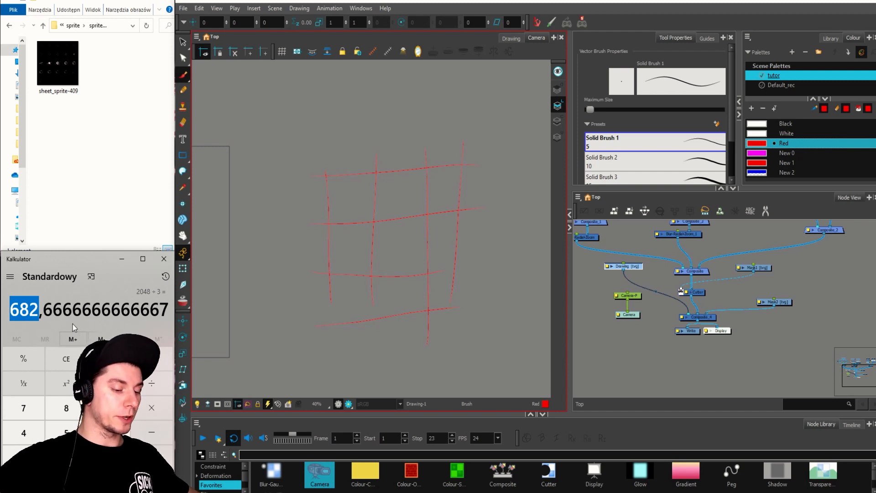
# Step: Write 679 in red above the grid's first column and beside its first row
pyautogui.moveTo(377, 149)
pyautogui.mouseDown()
pyautogui.moveTo(366, 322)
pyautogui.moveTo(377, 151)
pyautogui.mouseUp()
pyautogui.hotkey('ctrl', 'z')
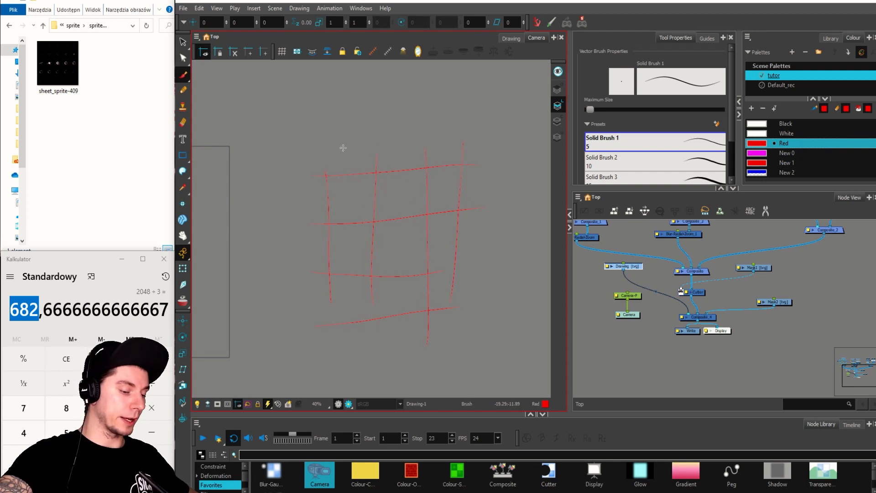
pyautogui.moveTo(342, 146)
pyautogui.mouseDown()
pyautogui.moveTo(338, 159)
pyautogui.moveTo(361, 160)
pyautogui.mouseUp()
pyautogui.moveTo(304, 195); pyautogui.dragTo(320, 208)
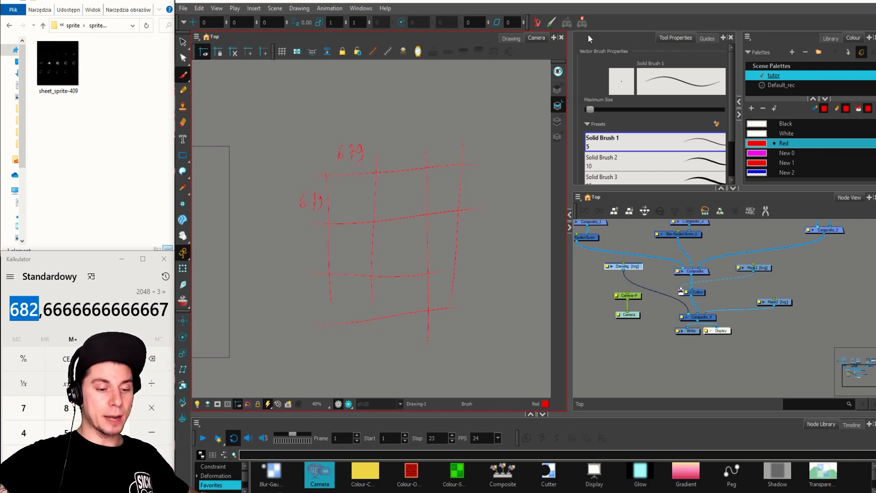
# Step: Open the Easel JS export settings and add a second sprite resolution named 679
pyautogui.click(582, 23)
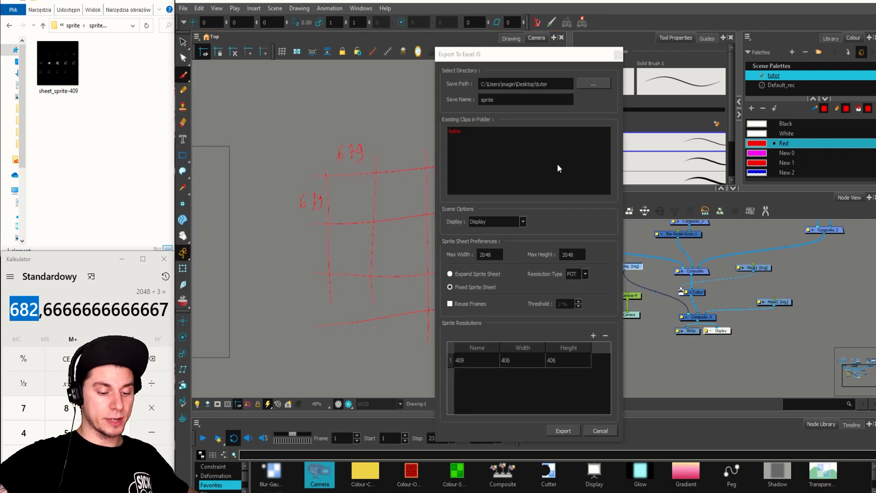
pyautogui.click(592, 335)
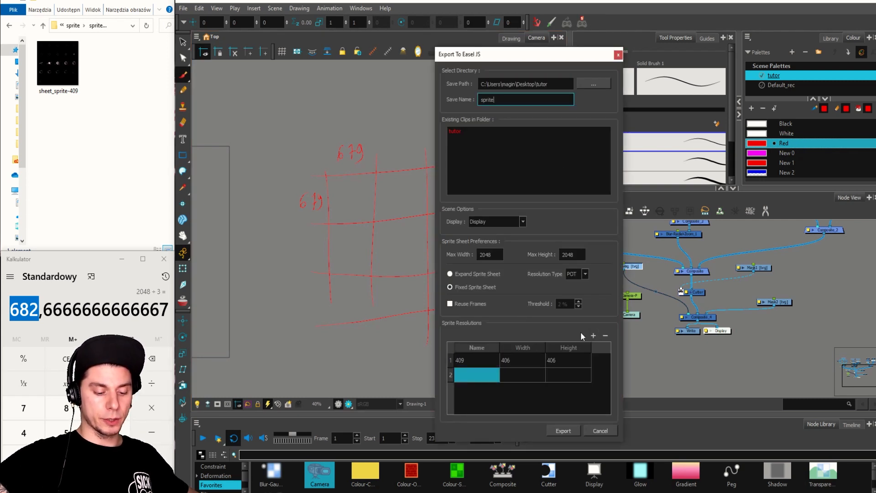
pyautogui.doubleClick(467, 377)
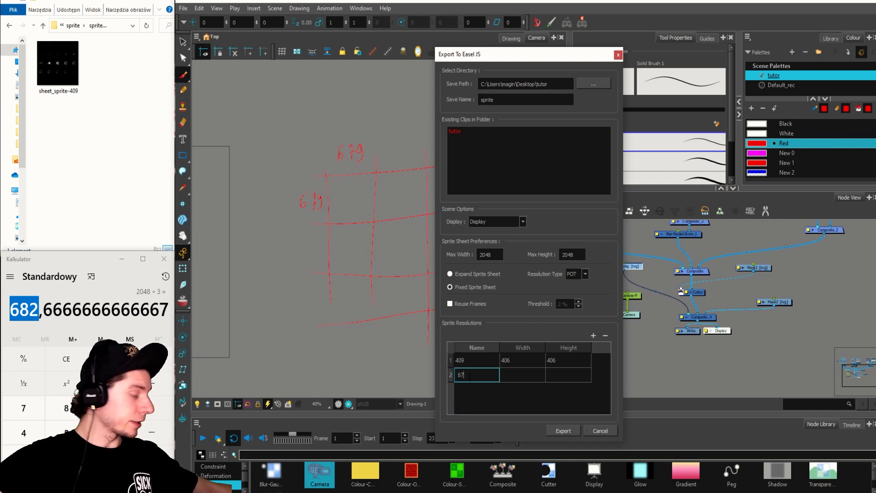
pyautogui.write('679')
pyautogui.click(504, 375)
pyautogui.click(513, 373)
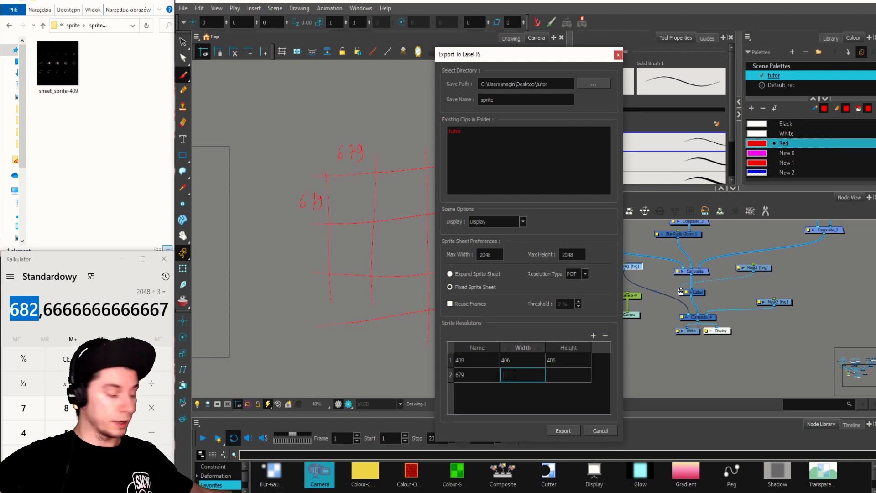
pyautogui.click(495, 376)
pyautogui.click(461, 374)
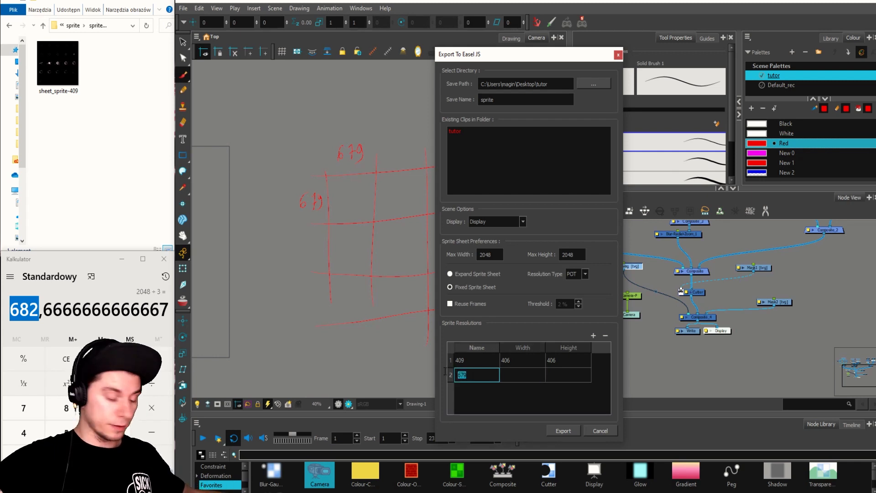
# Step: Set both the width and the height of the 679 sprite resolution to 679
pyautogui.click(518, 372)
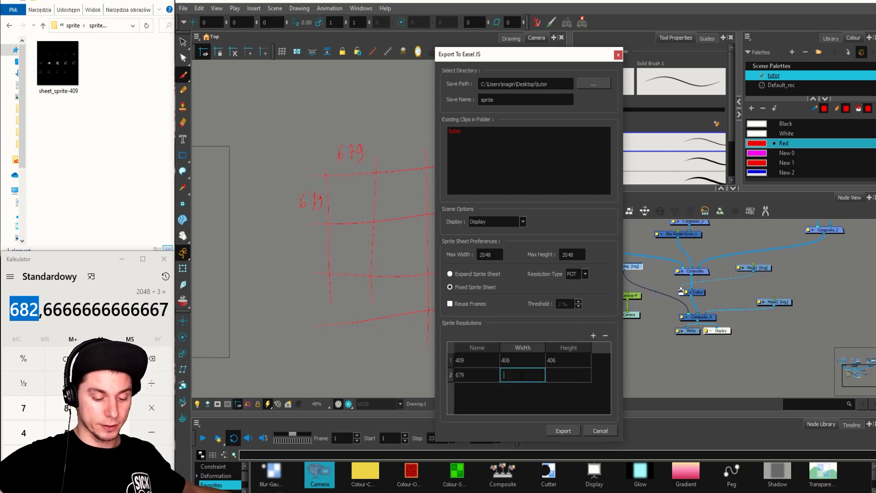
pyautogui.write('679')
pyautogui.doubleClick(549, 376)
pyautogui.write('679')
pyautogui.click(529, 385)
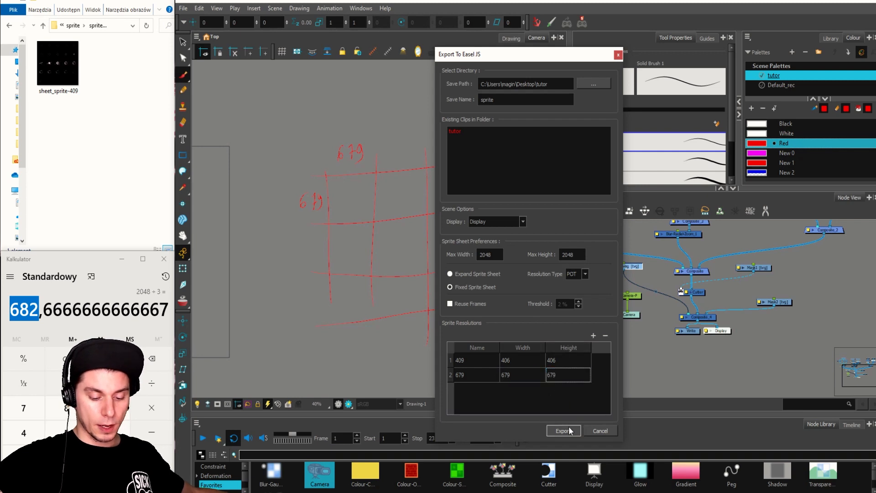
# Step: Remove the 679 sprite resolution from the list and cancel the Easel JS export
pyautogui.click(469, 374)
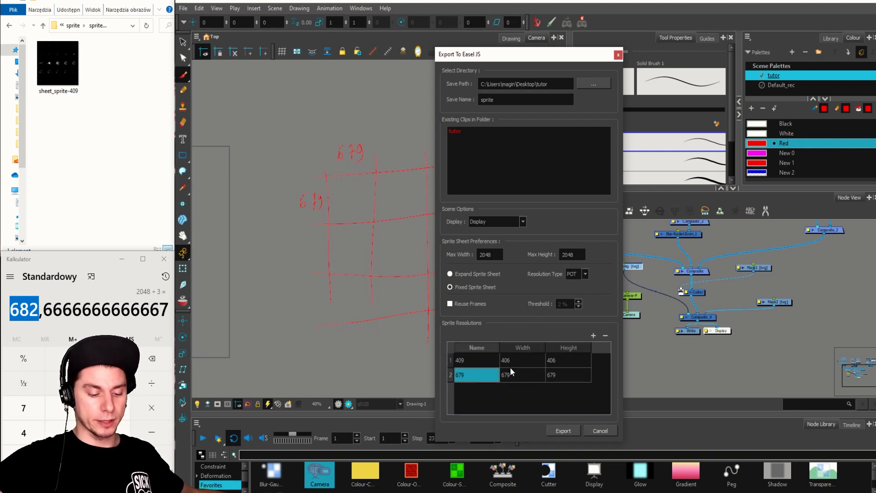
pyautogui.click(605, 335)
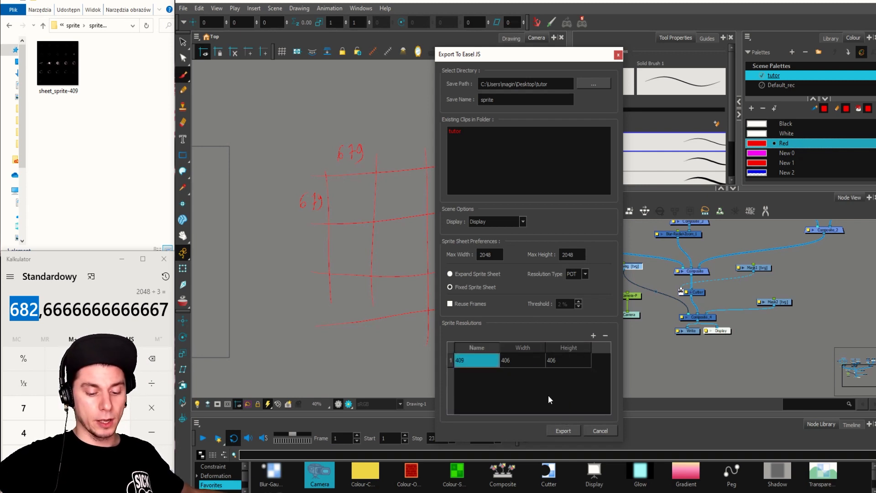
pyautogui.click(595, 431)
# Step: Delete the entire red grid sketch with its handwritten 679 labels and clear the node selection
pyautogui.hotkey('alt', 's')
pyautogui.moveTo(482, 224)
pyautogui.mouseDown()
pyautogui.moveTo(458, 146)
pyautogui.moveTo(443, 337)
pyautogui.moveTo(481, 309)
pyautogui.mouseUp()
pyautogui.press('Delete')
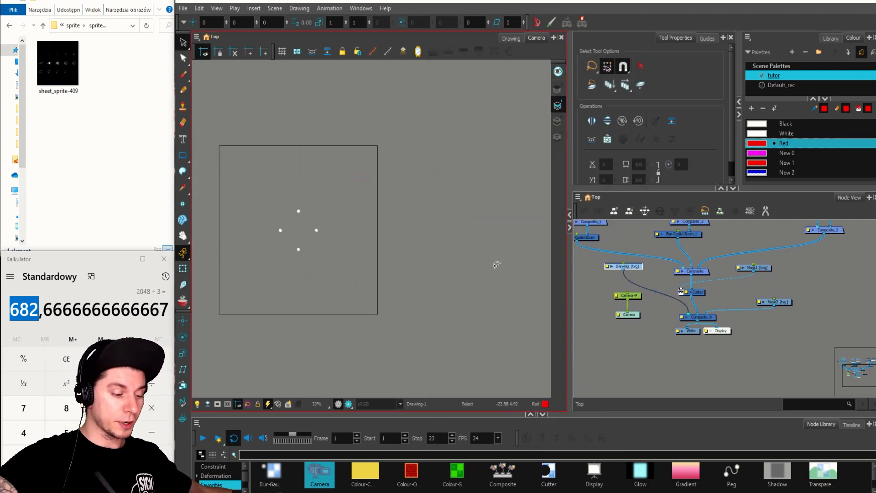
pyautogui.moveTo(472, 249); pyautogui.dragTo(472, 267)
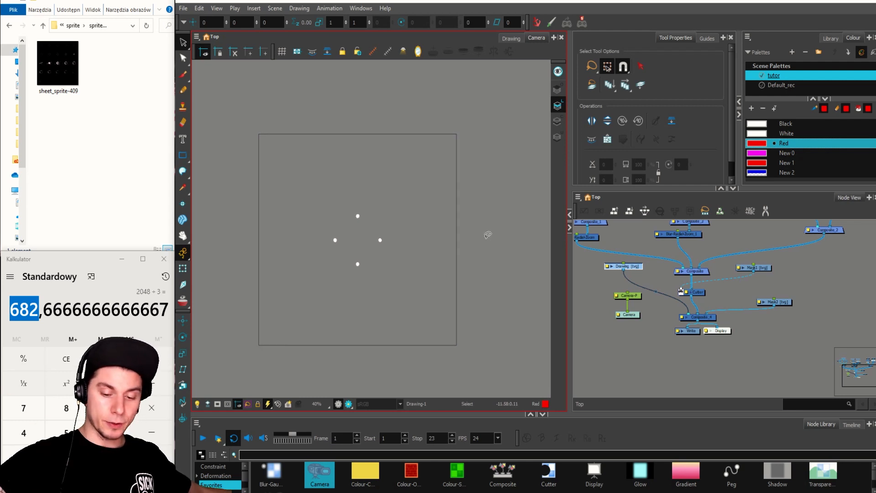
pyautogui.click(582, 273)
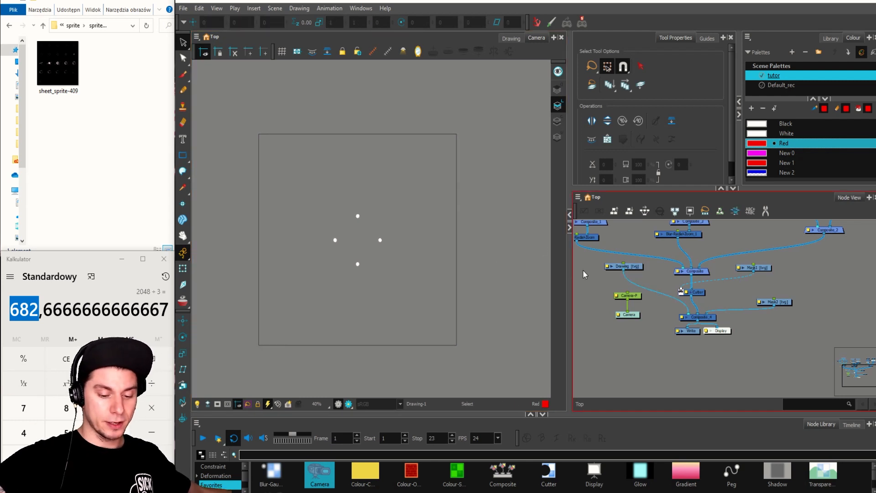
# Step: View the exported sheet_sprite-409 image in the photo viewer to check its frame layout, and close it
pyautogui.doubleClick(74, 82)
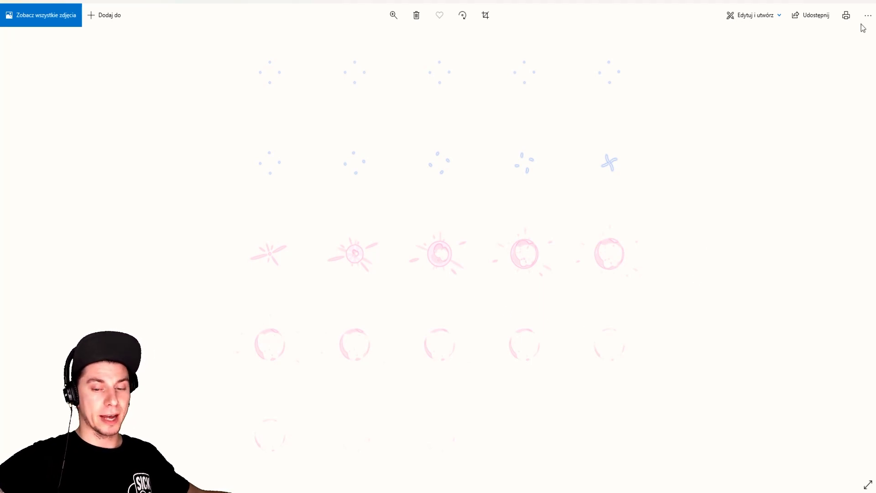
pyautogui.click(865, 2)
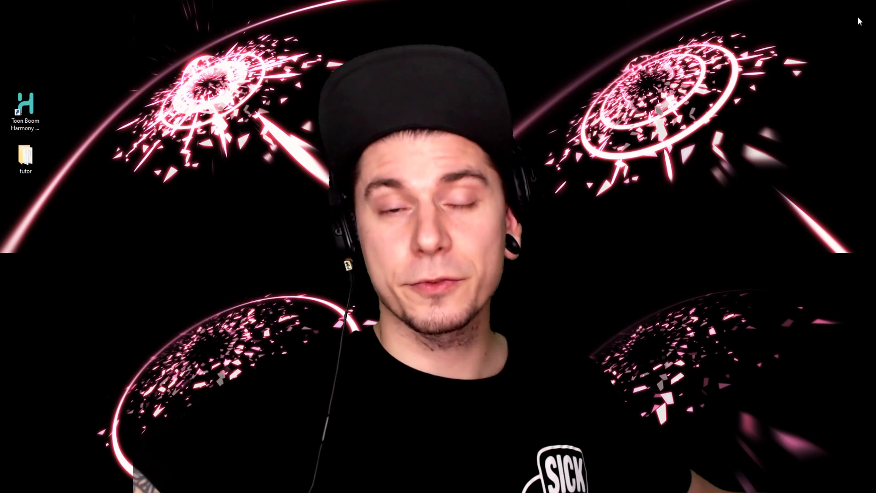